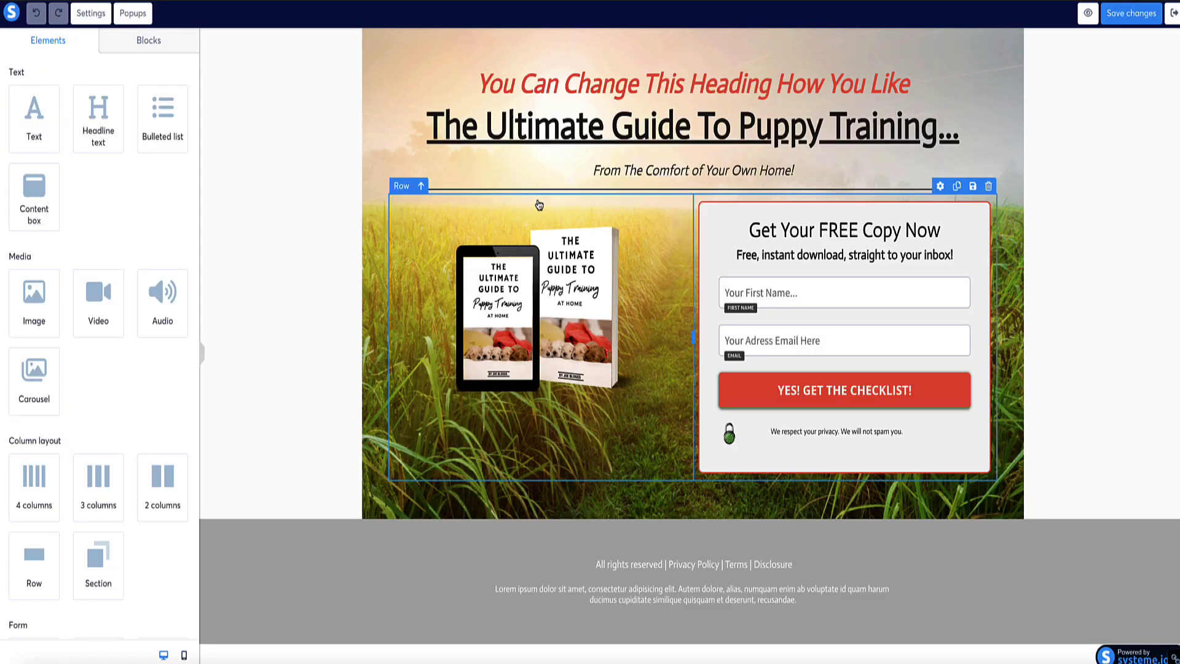
Step: Replace the red heading above the puppy training headline with "These Elements Are Fully Customizable"
triple_click(664, 76)
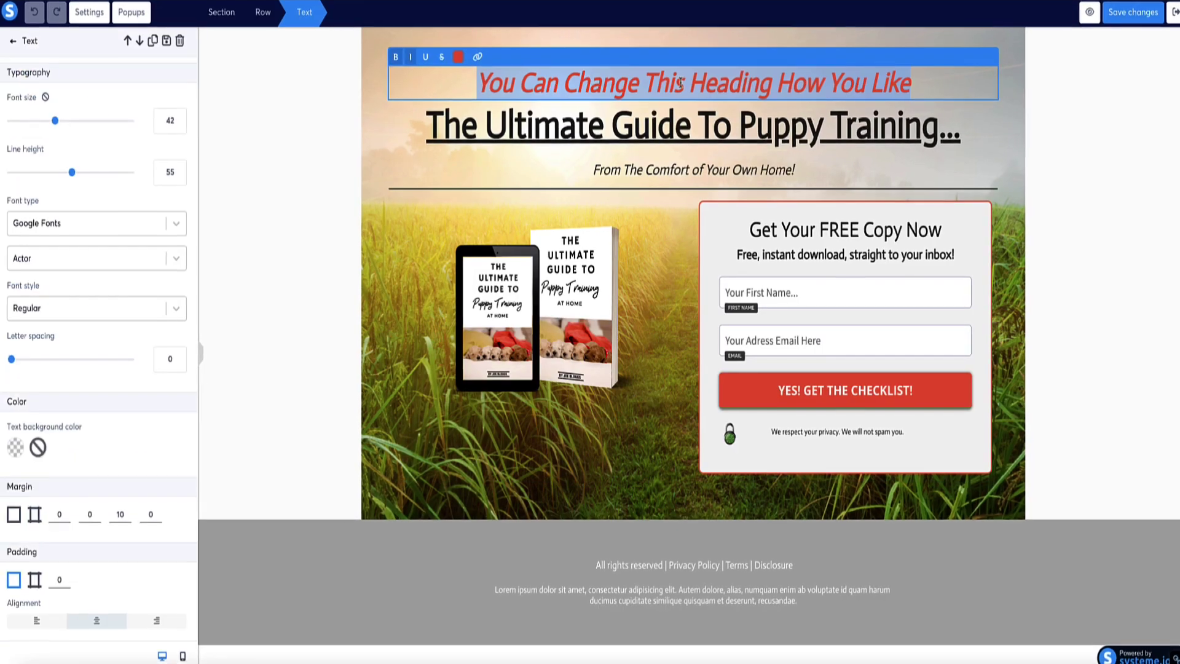
text(These Elements Are Fully Customizable)
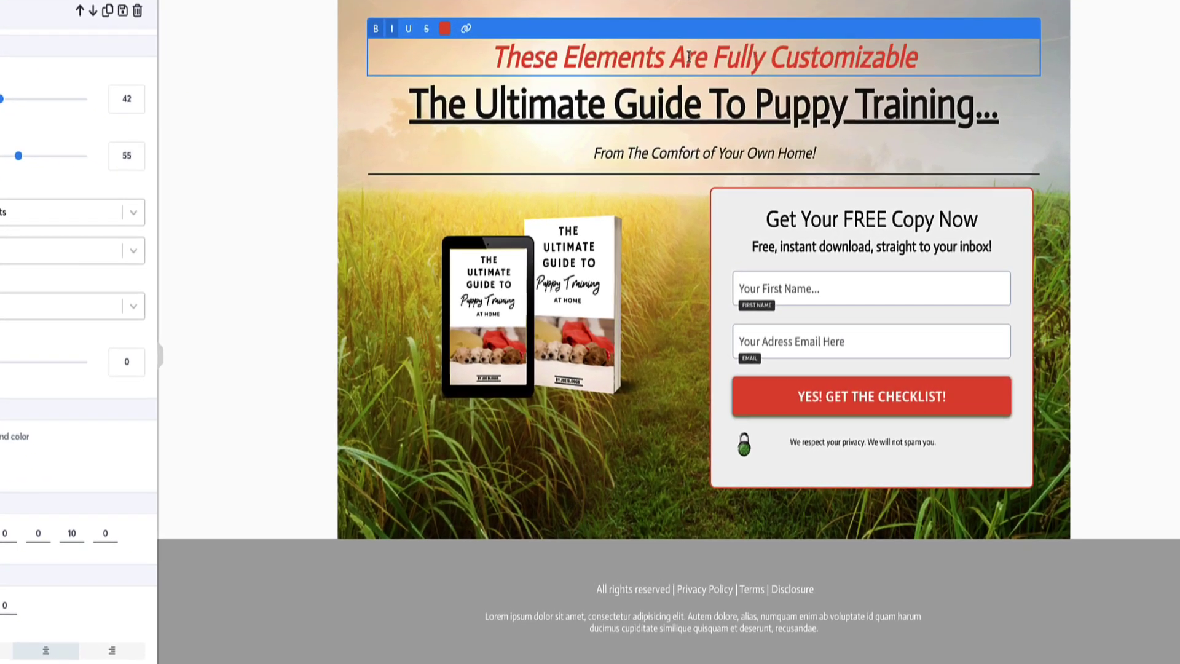
click(832, 117)
drag(831, 117, 757, 113)
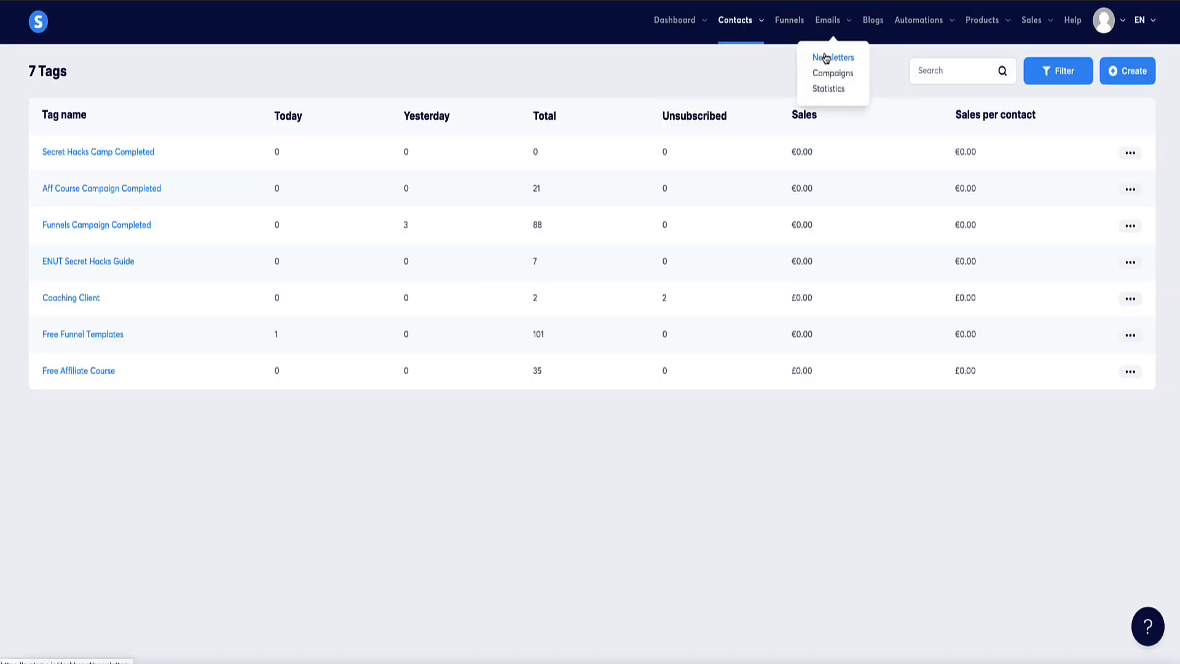
Step: Open the email newsletters section from the contact tags page
click(833, 56)
click(916, 57)
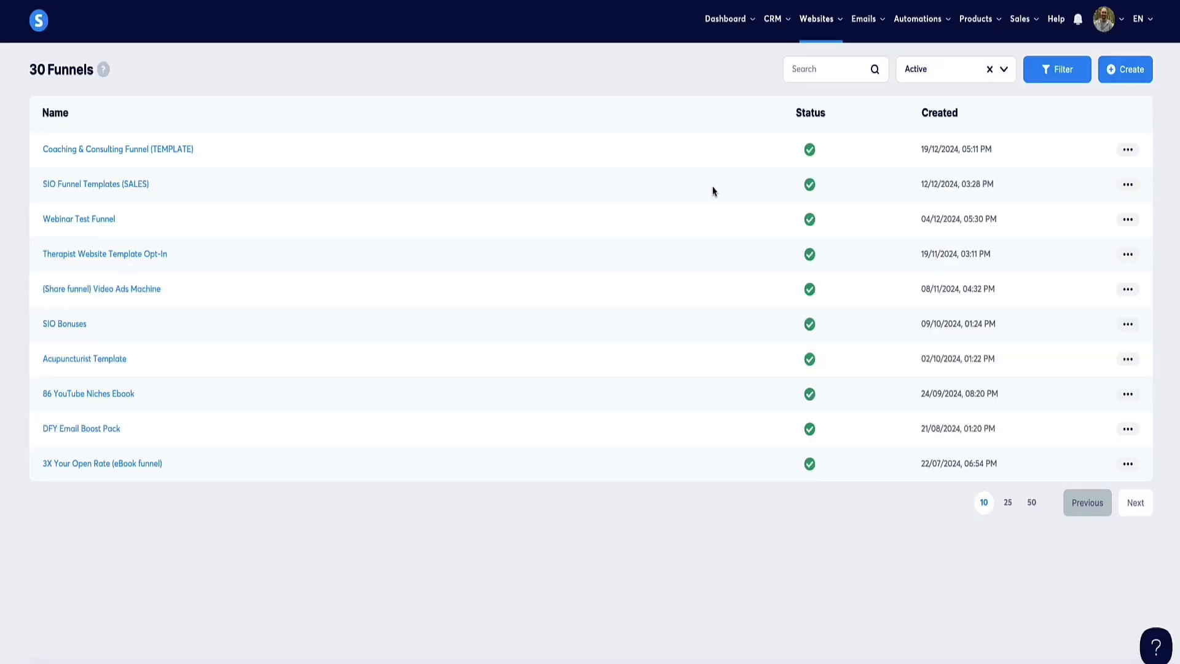
Step: Start creating a new funnel named "demo landing page"
click(667, 190)
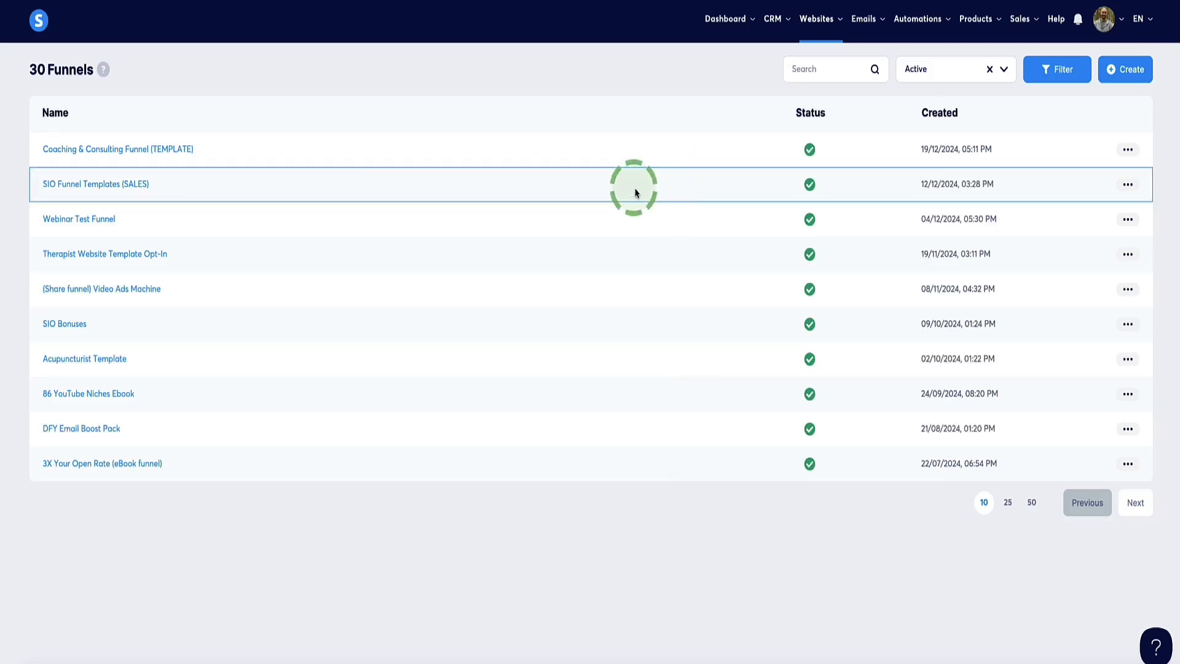
mouse_move(826, 29)
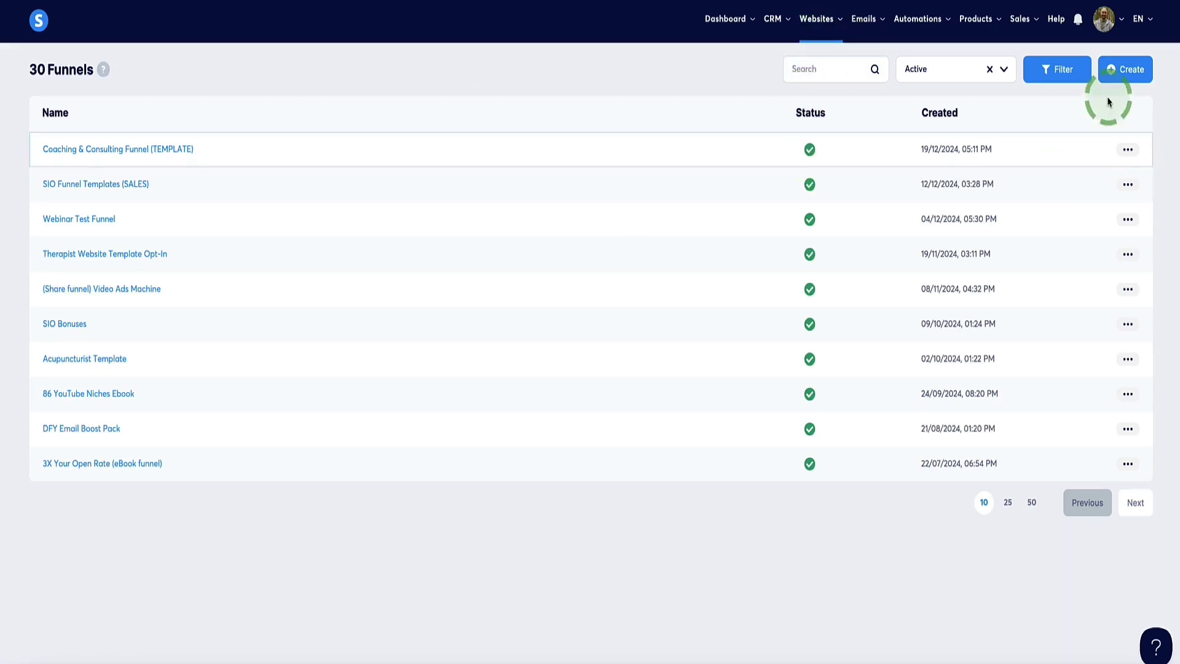
click(1130, 70)
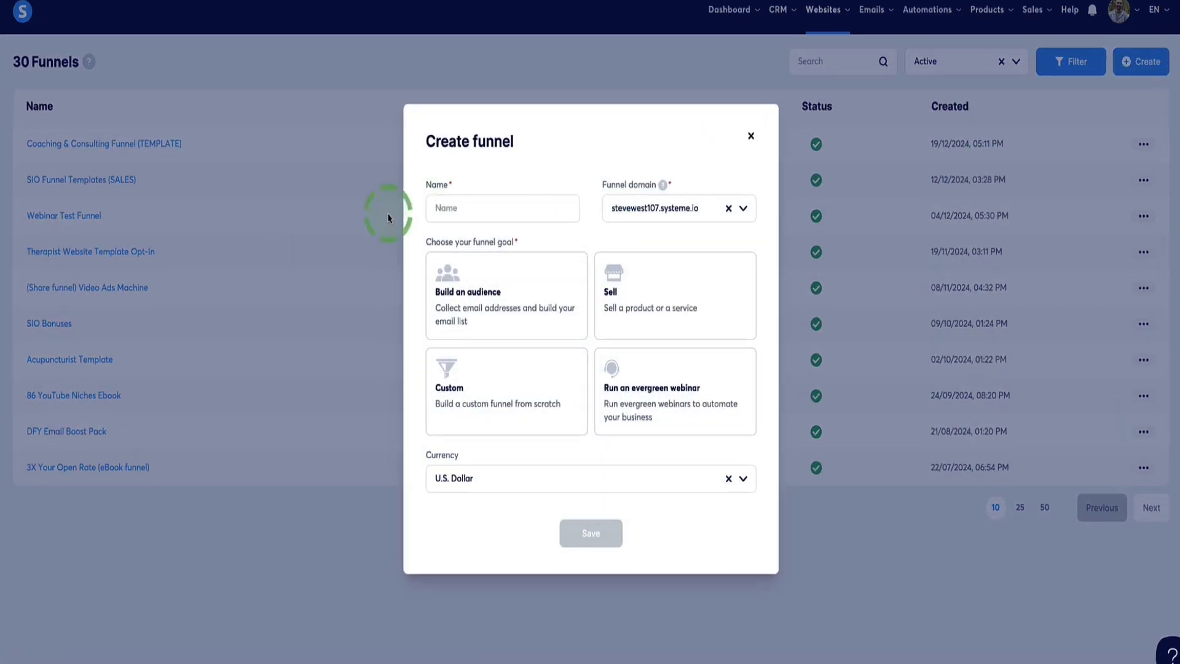
click(477, 208)
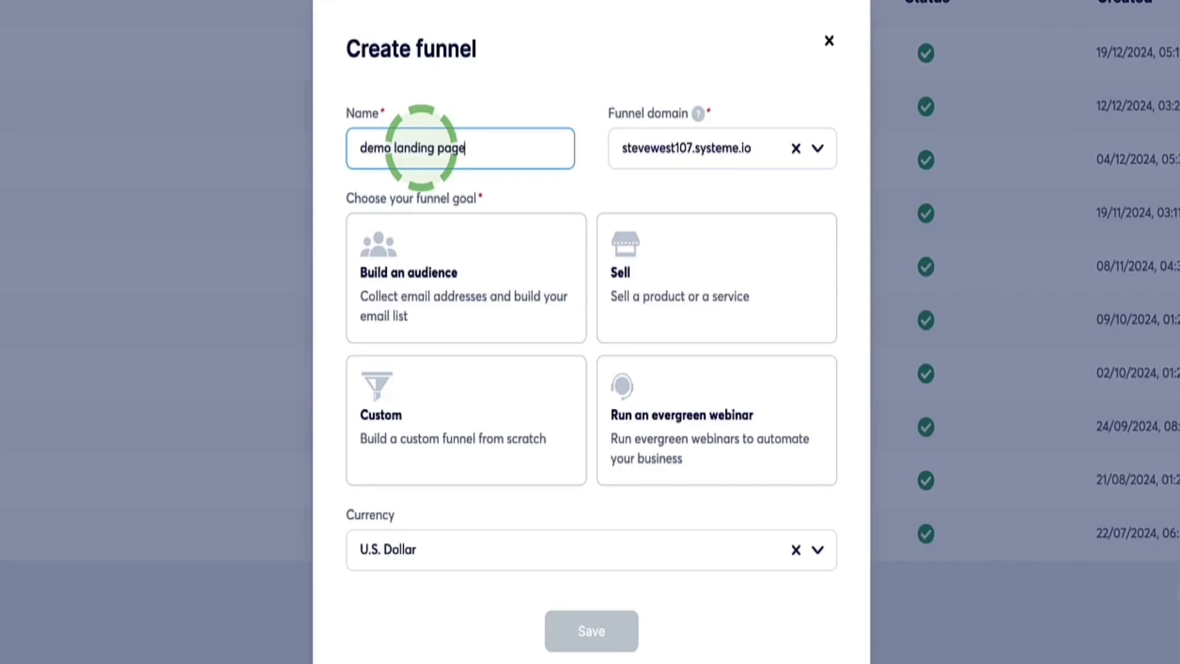
Step: Look through the domains available for the new funnel, keeping the current systeme.io subdomain
click(817, 150)
click(816, 151)
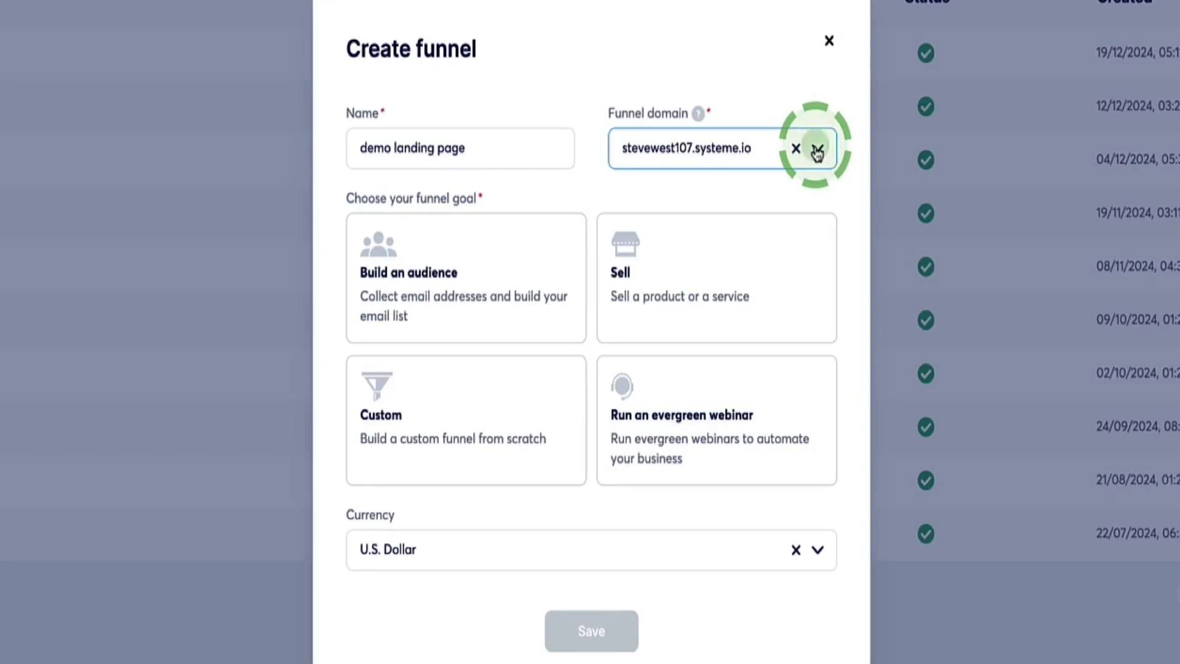
click(818, 150)
scroll(734, 263, down, 2)
scroll(735, 263, up, 2)
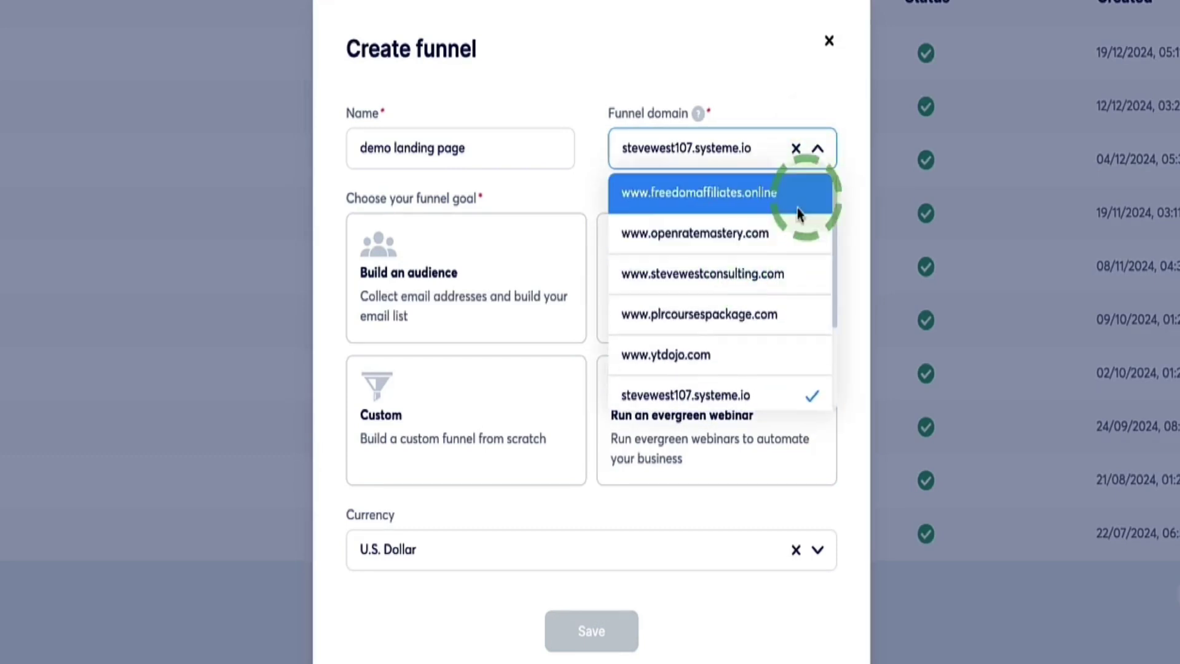
click(821, 154)
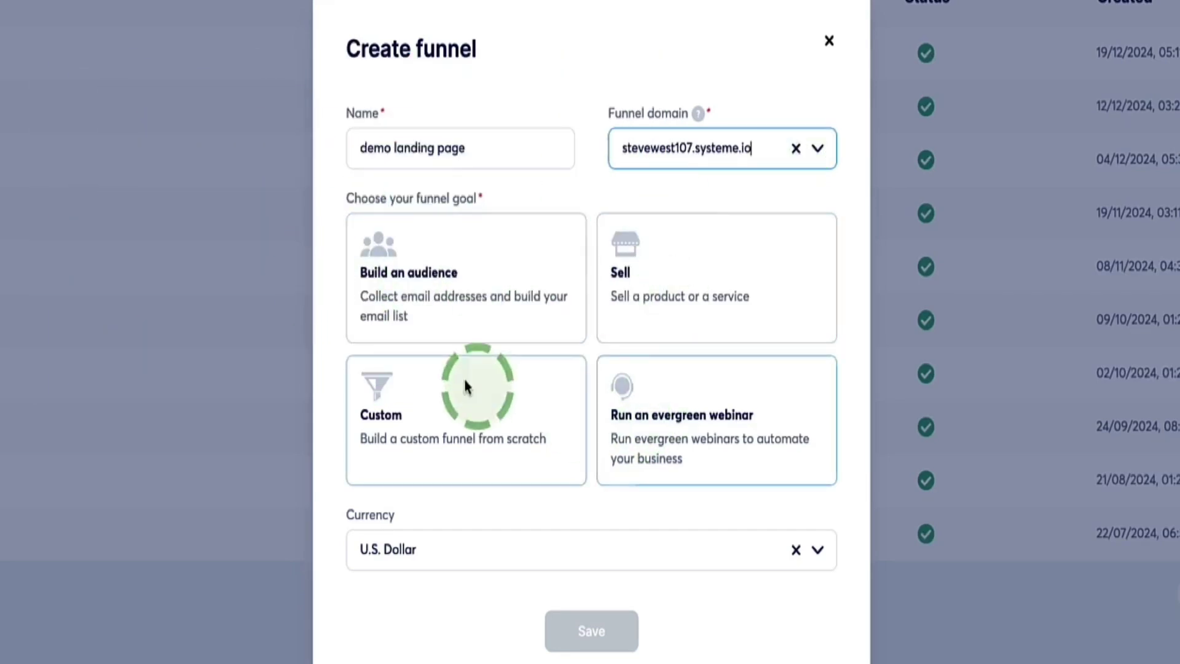
Step: Set the funnel goal to Build an audience and save the new funnel
click(489, 317)
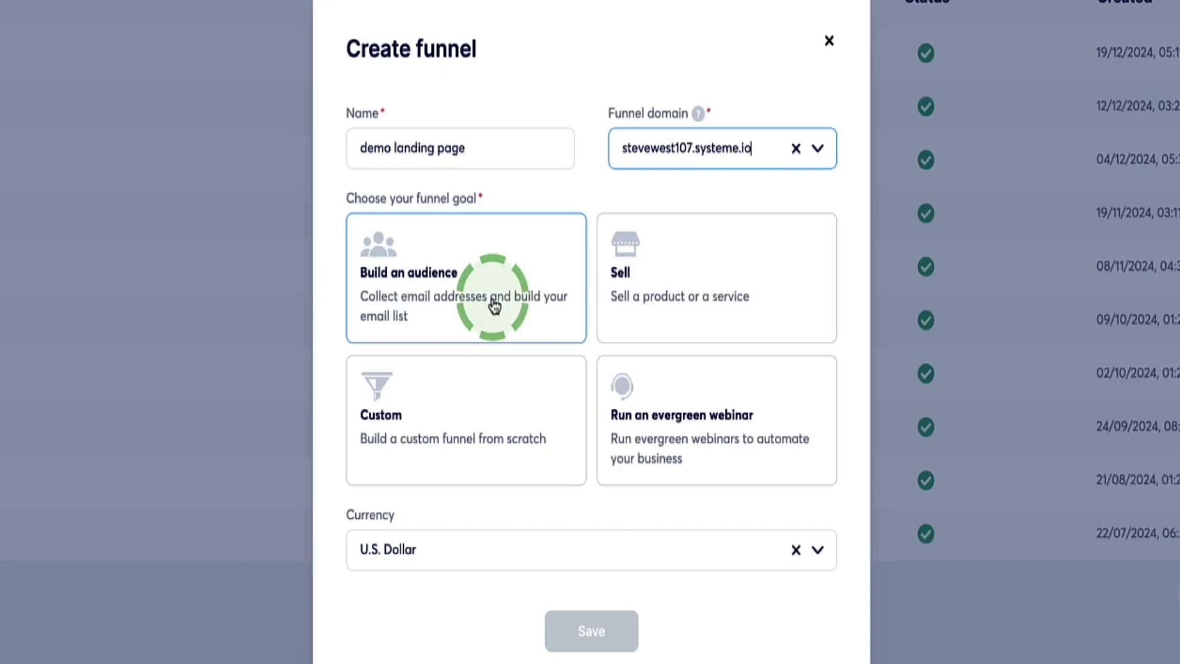
click(454, 272)
click(400, 524)
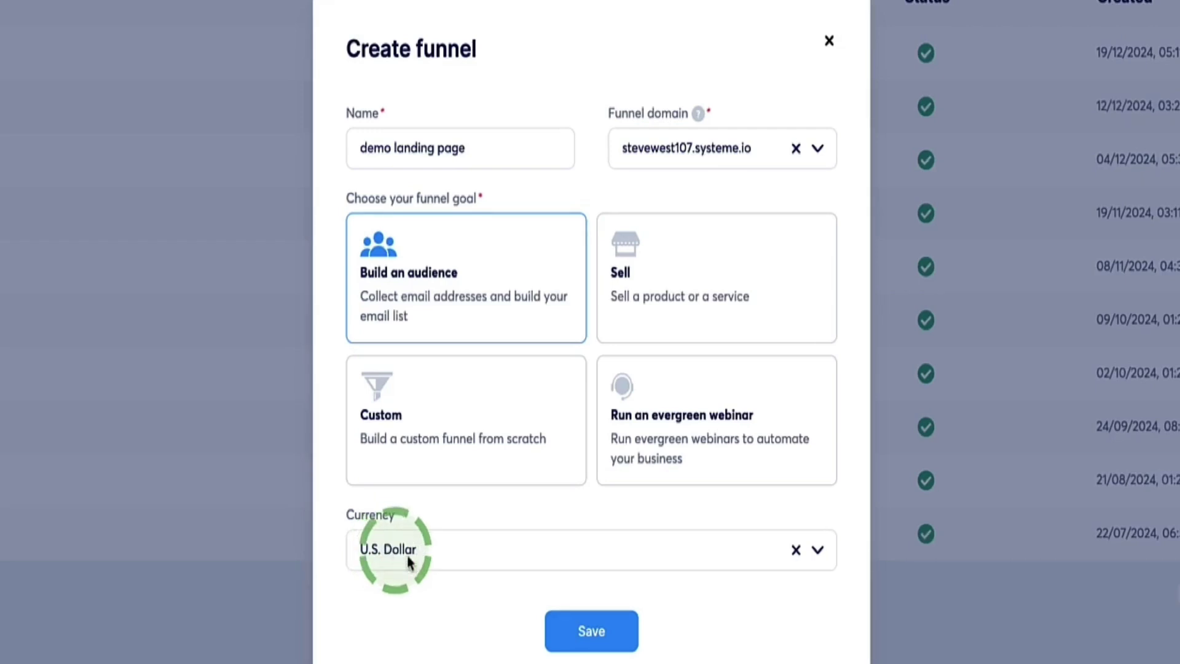
click(589, 632)
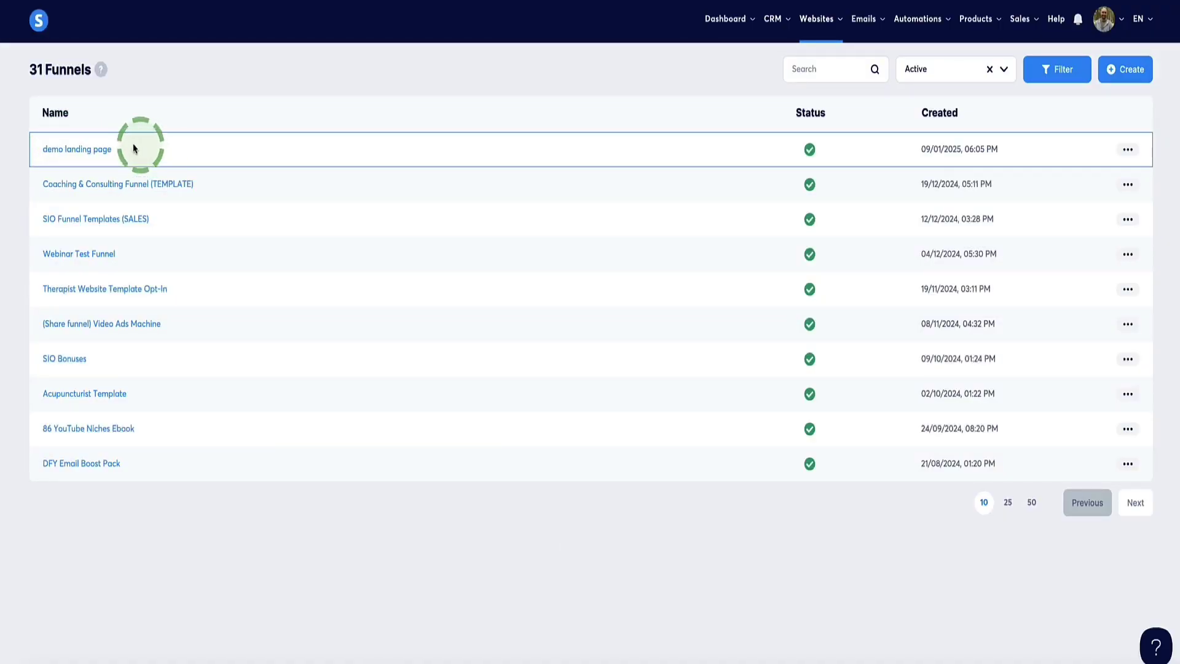
Step: Open the squeeze page step of the demo landing page funnel and show 30 templates per page
click(75, 152)
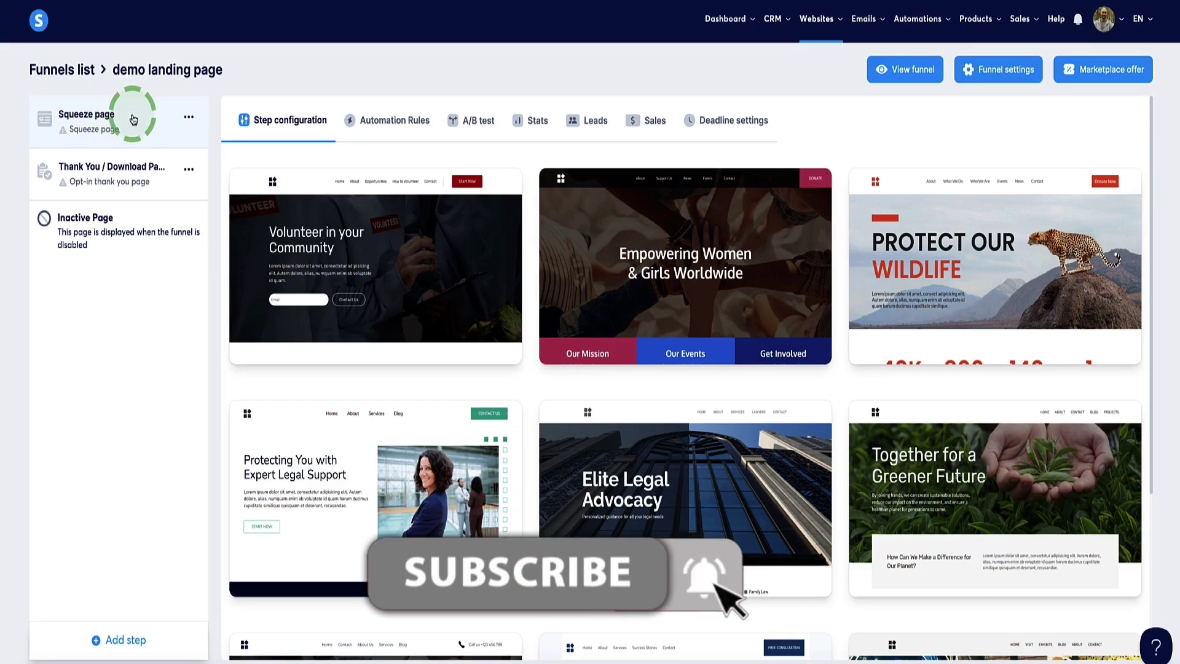
click(113, 117)
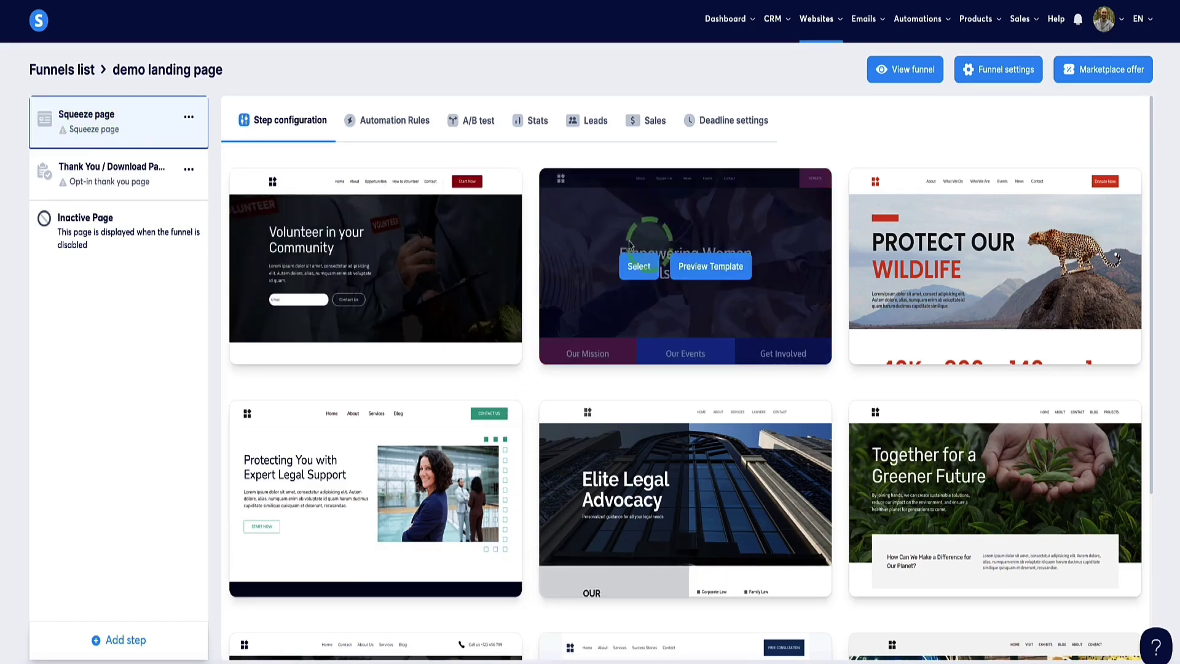
scroll(660, 252, down, 3)
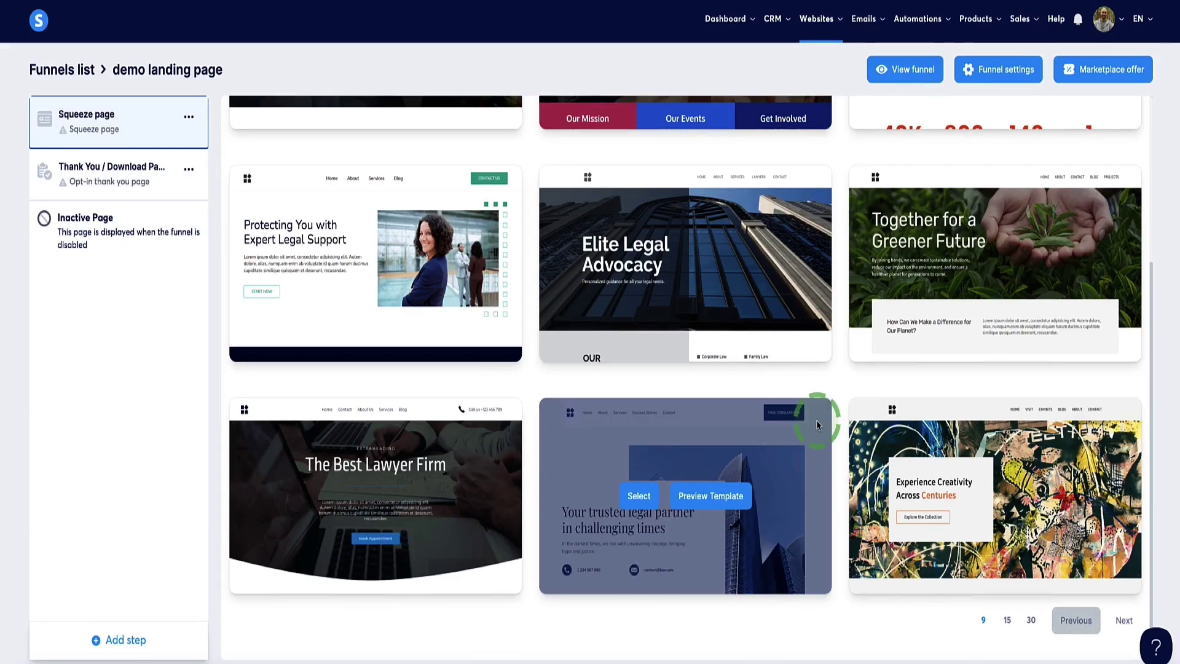
click(1031, 621)
Step: Browse the first three pages of squeeze page templates for a suitable landing page design
scroll(526, 375, down, 8)
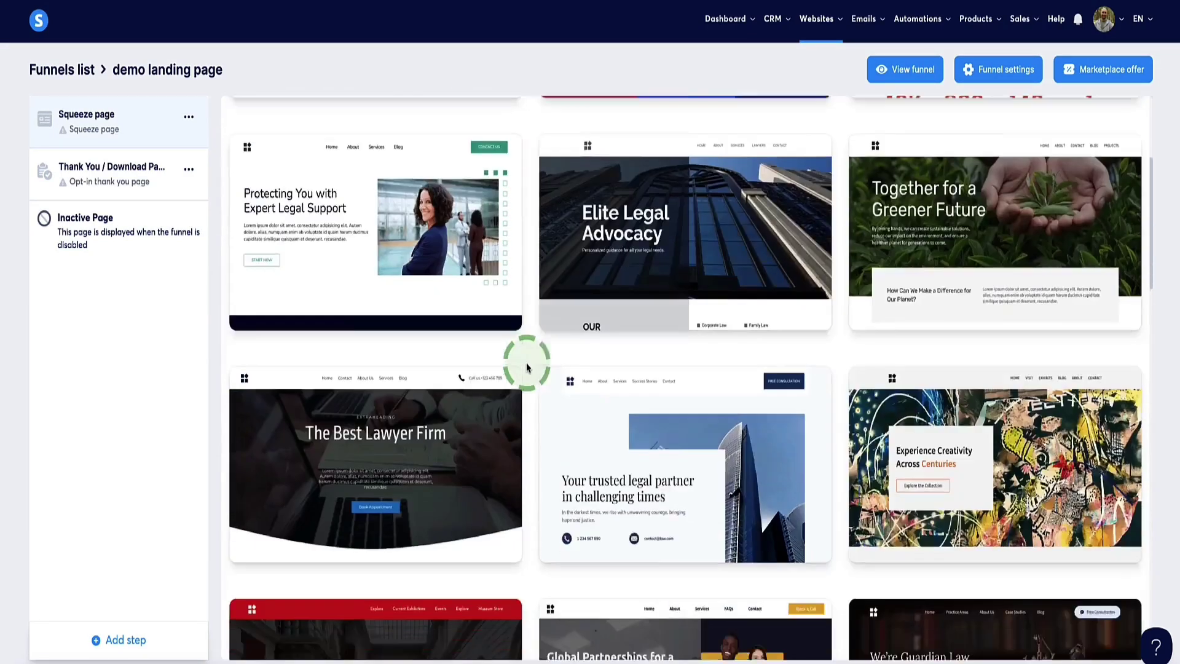
scroll(525, 368, down, 18)
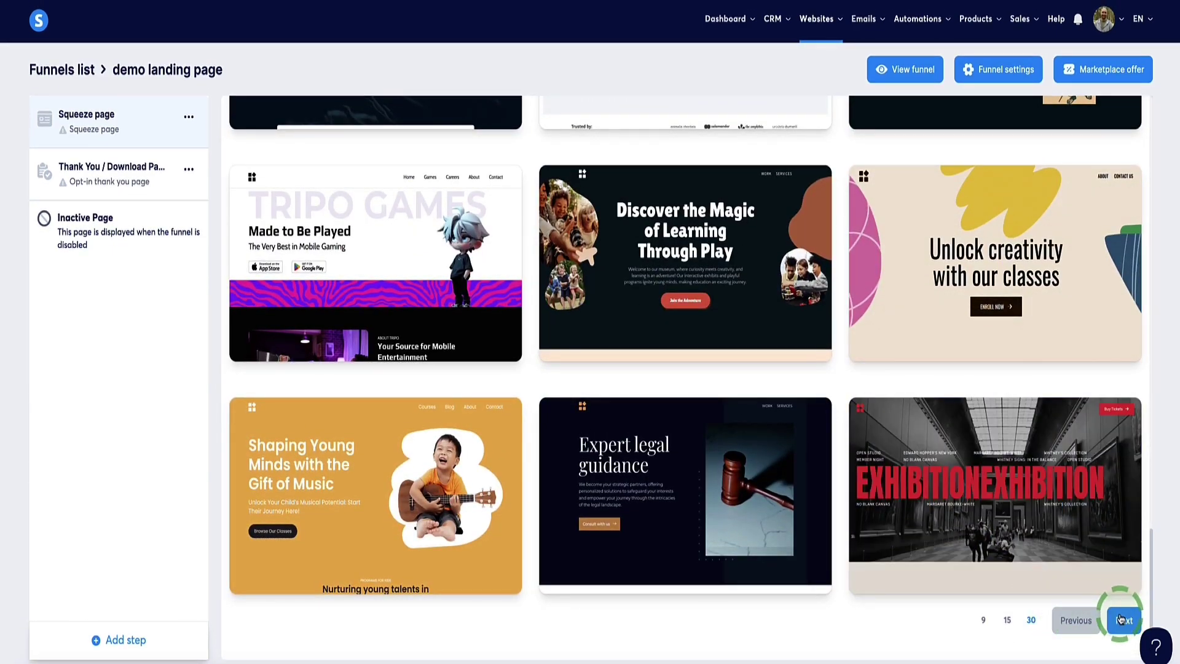
click(1122, 621)
scroll(507, 348, down, 7)
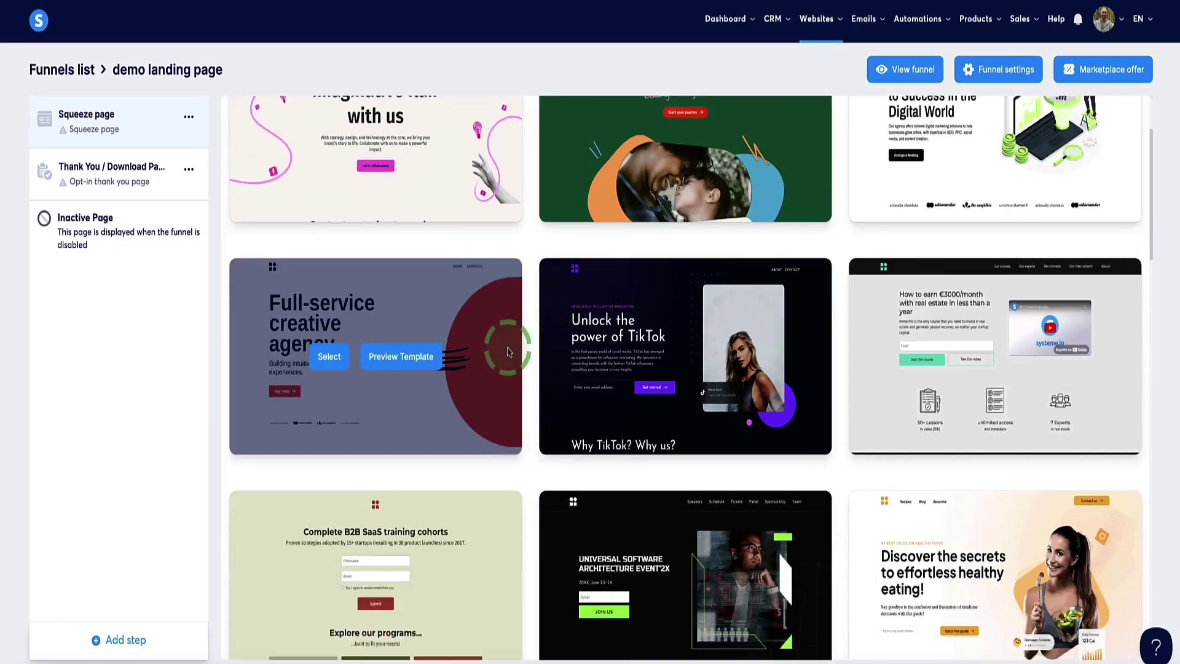
scroll(507, 351, down, 12)
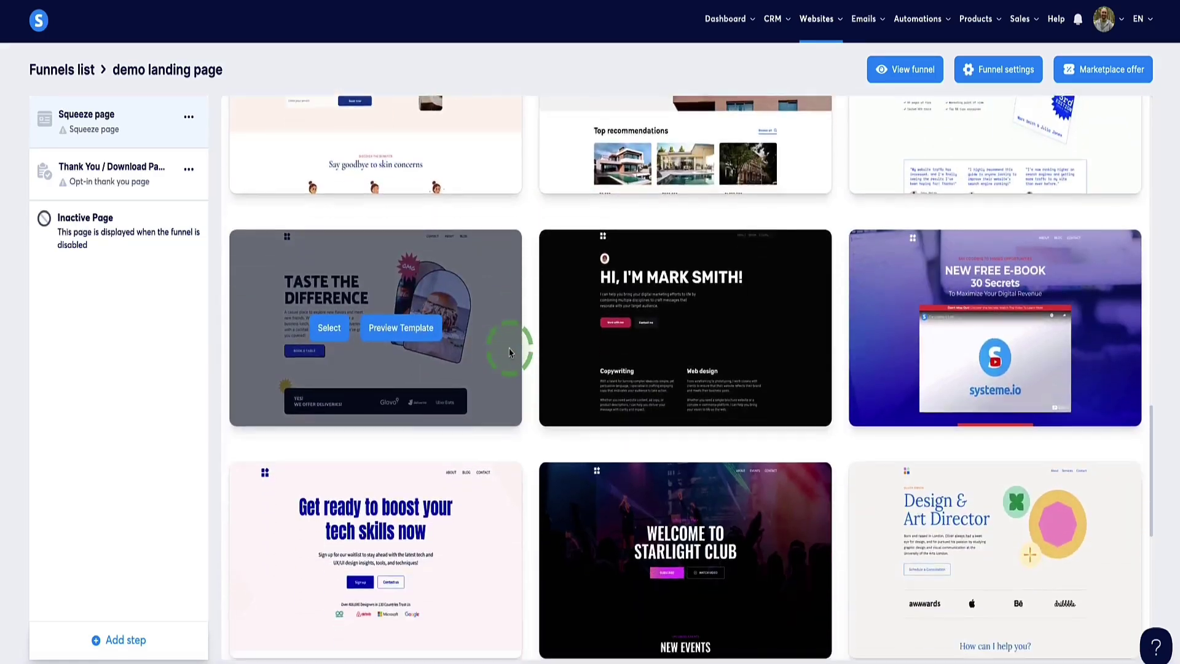
scroll(510, 347, down, 5)
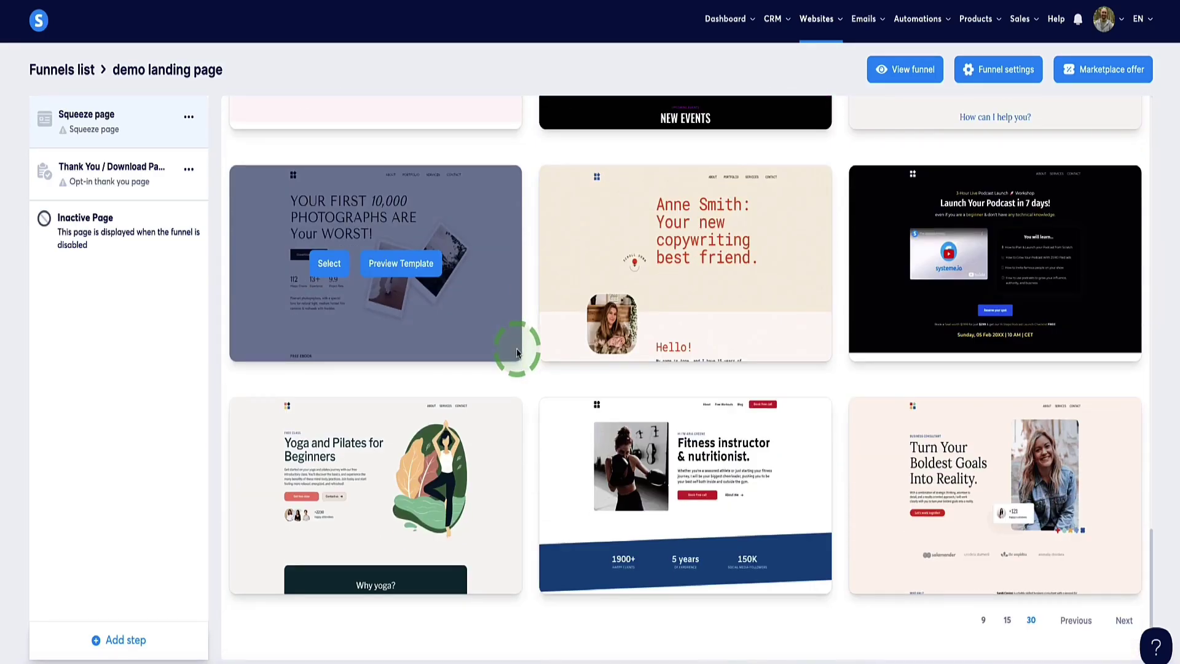
click(1126, 619)
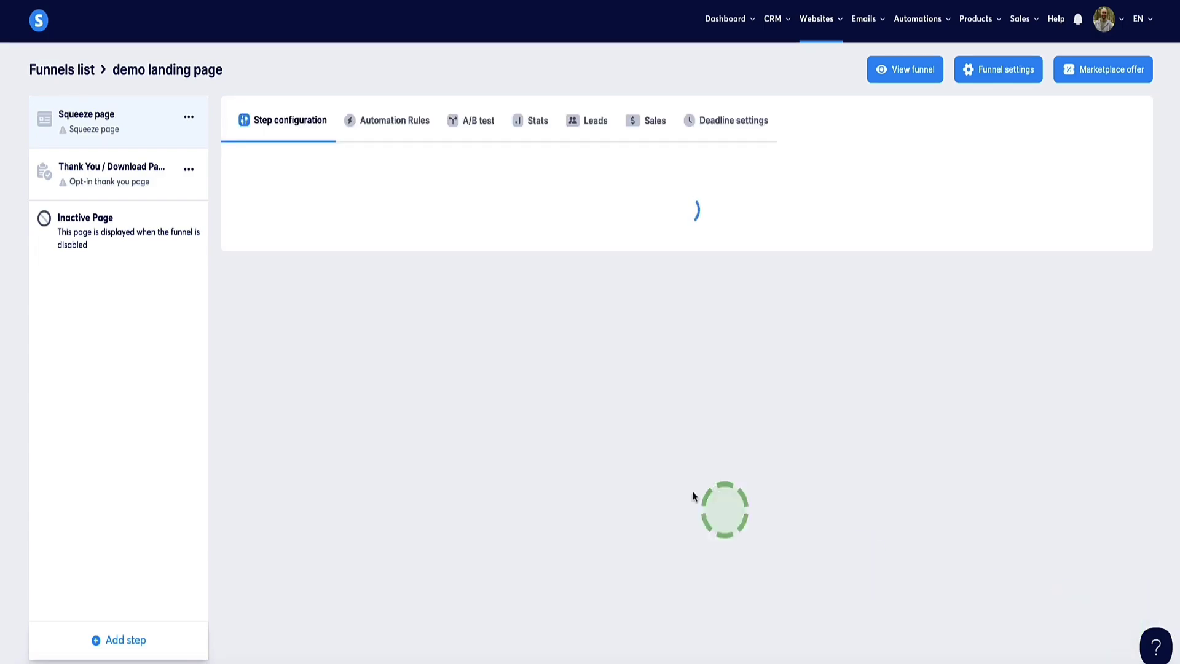
scroll(529, 425, down, 5)
scroll(530, 433, down, 20)
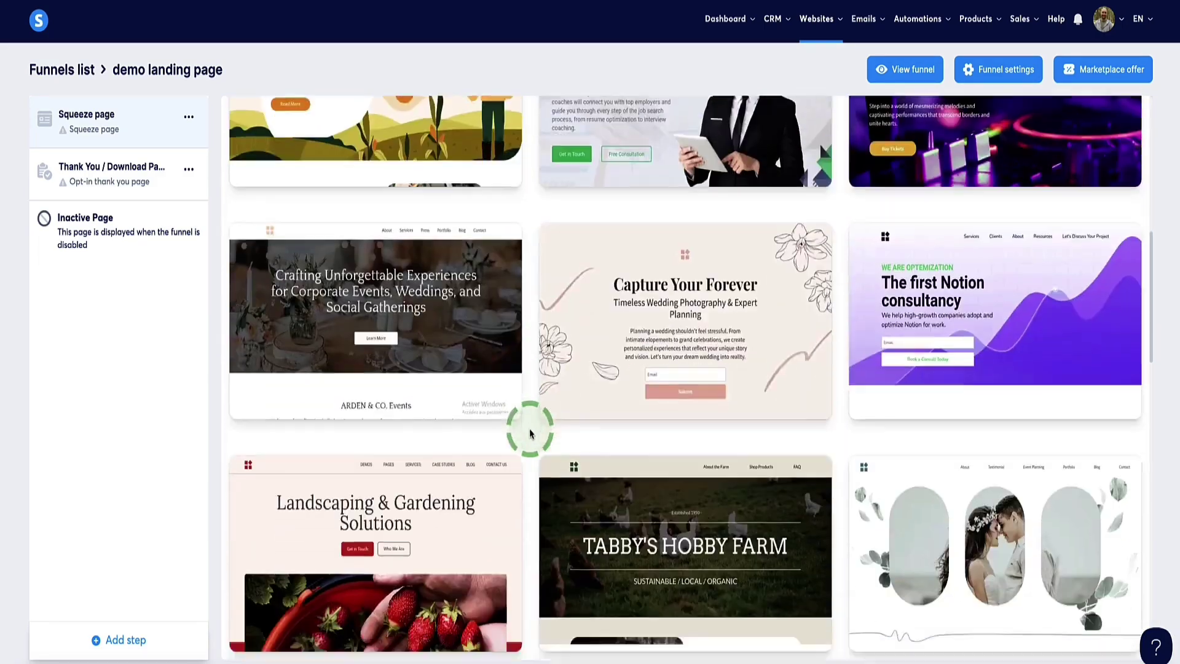
scroll(530, 434, down, 14)
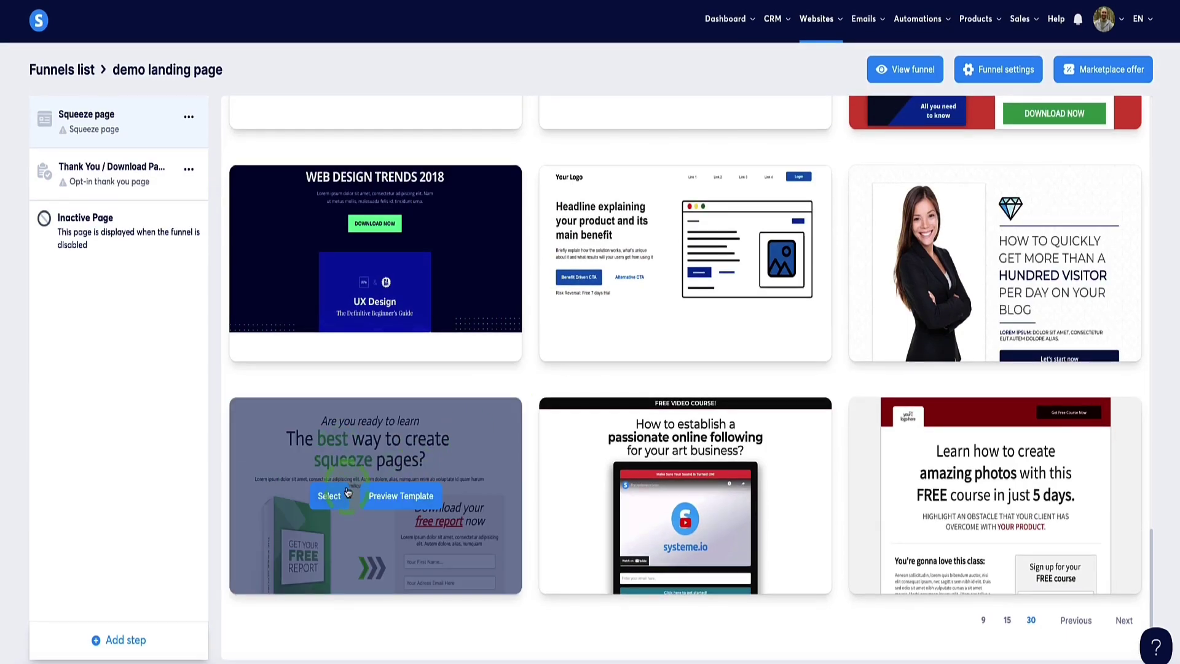
Step: Preview the green free report template about creating squeeze pages and select it for the squeeze page step
click(395, 499)
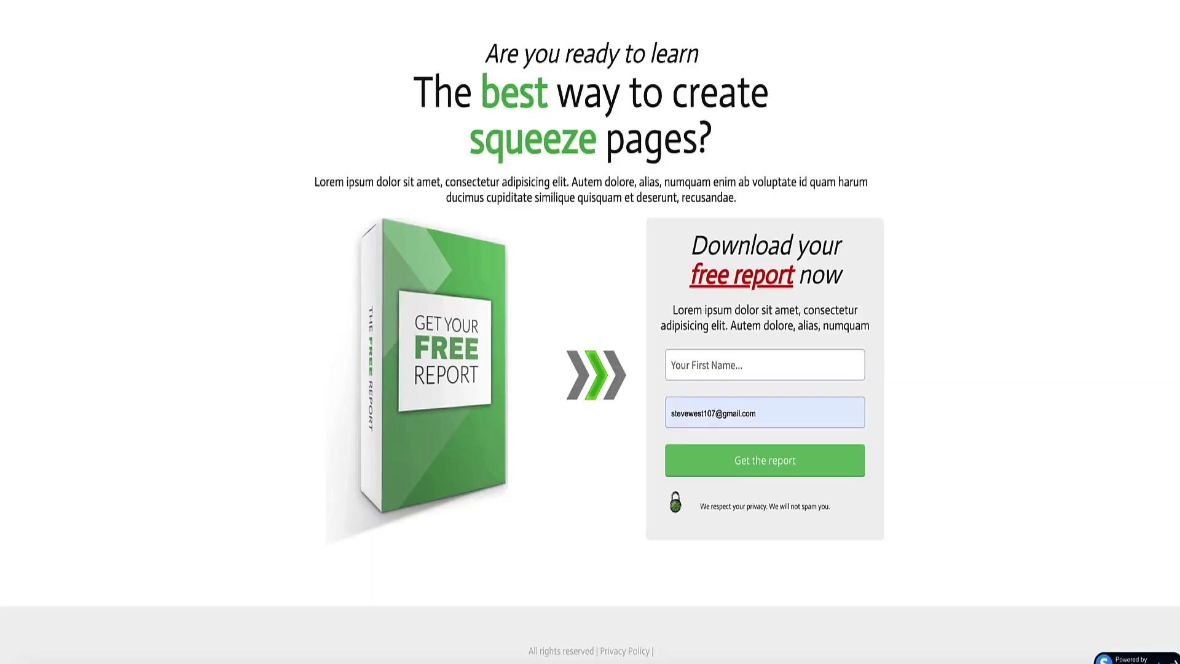
key(Escape)
click(323, 495)
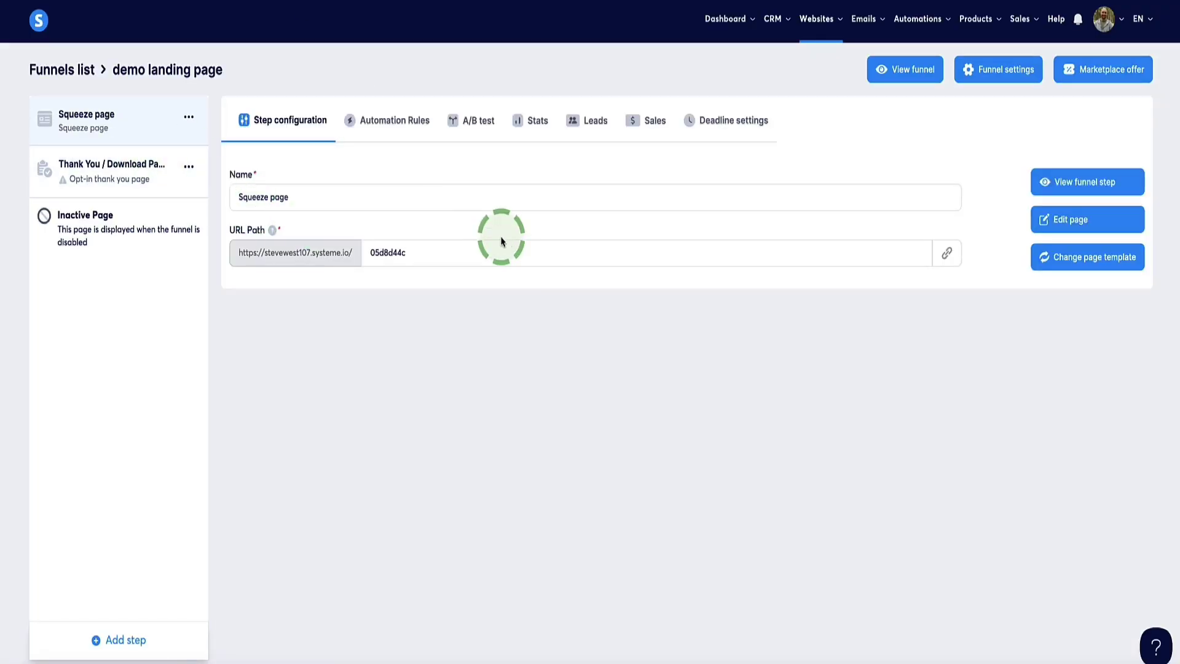
Step: Rename the squeeze page step to "Landing Page" and set its URL path to "your-lead-mag-name"
click(346, 190)
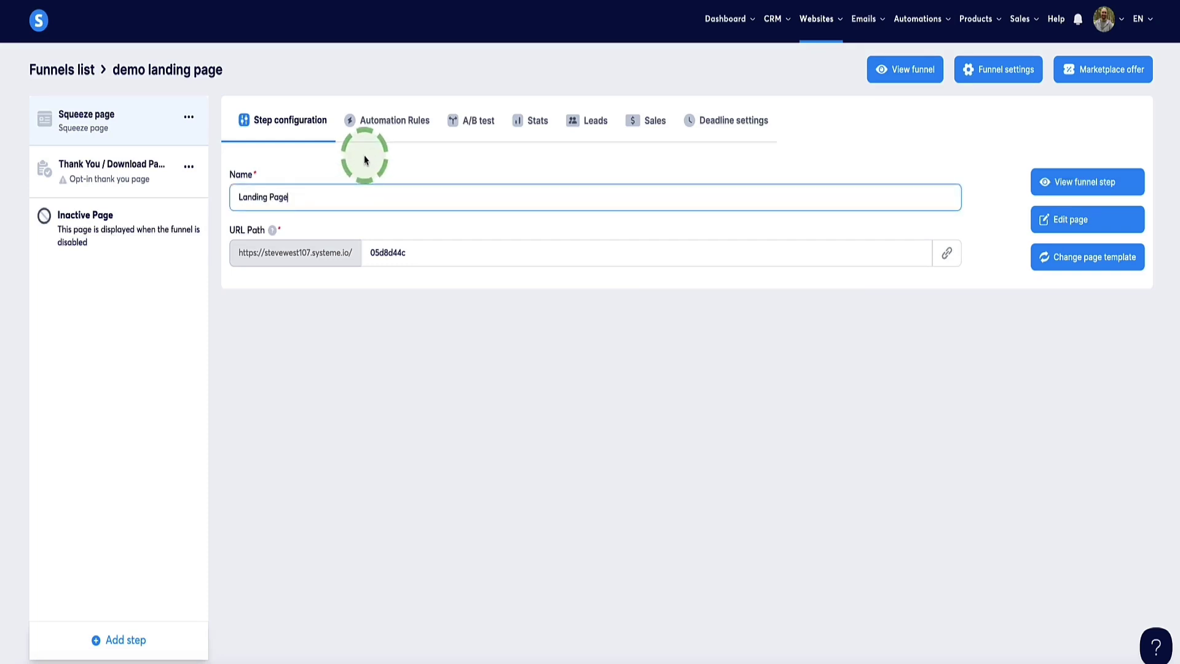
key(Return)
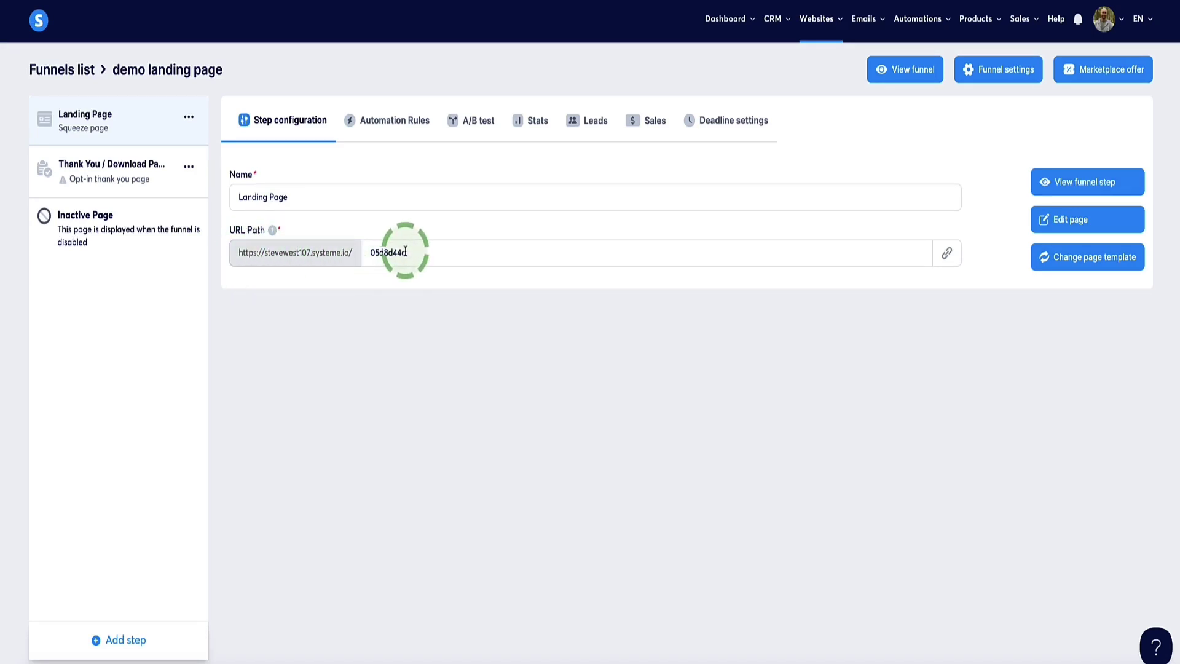
drag(405, 251, 369, 253)
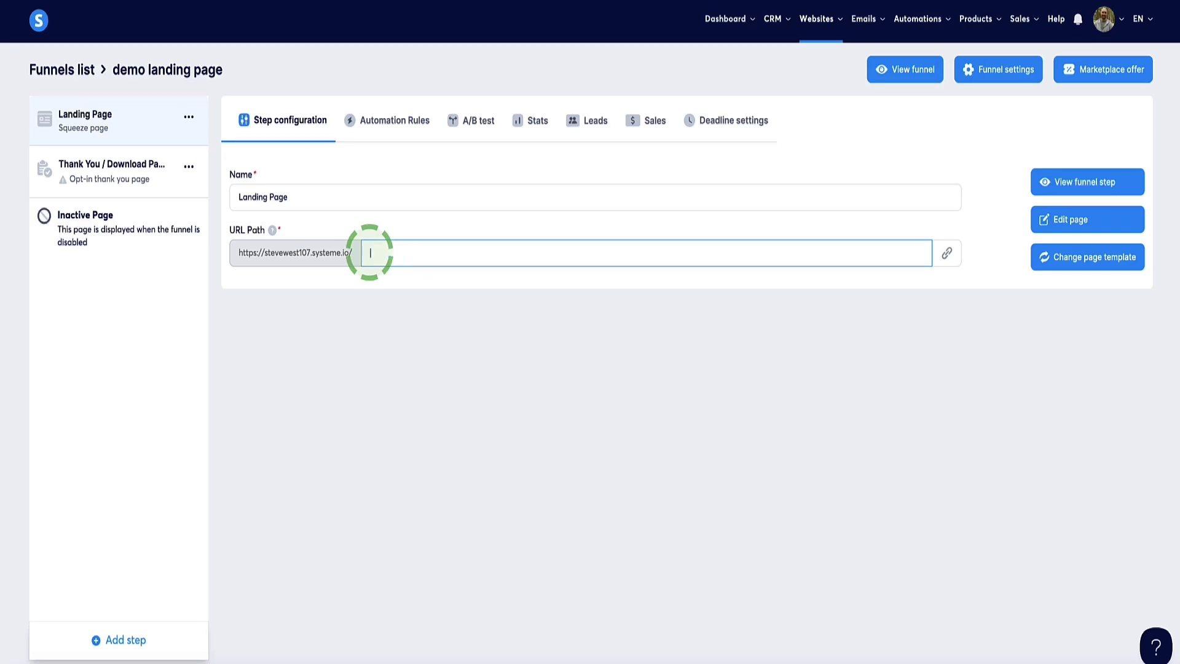
text(your-lead-mag-name)
click(450, 284)
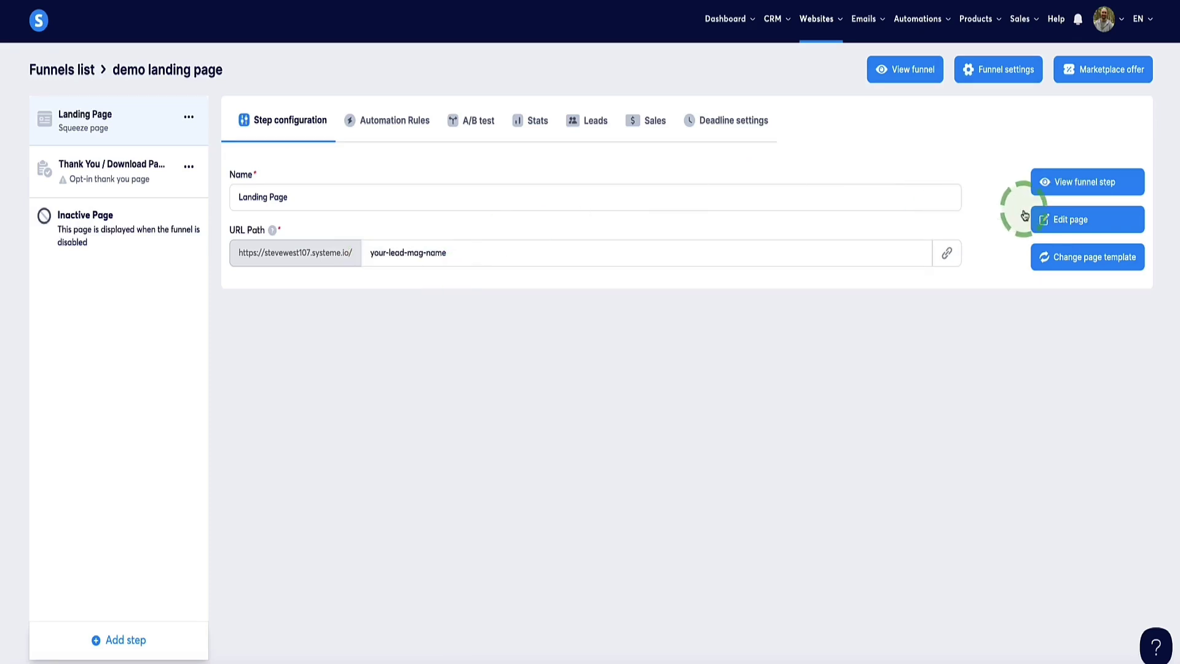
Step: Open the landing page in the page editor and look over its layout
click(1070, 224)
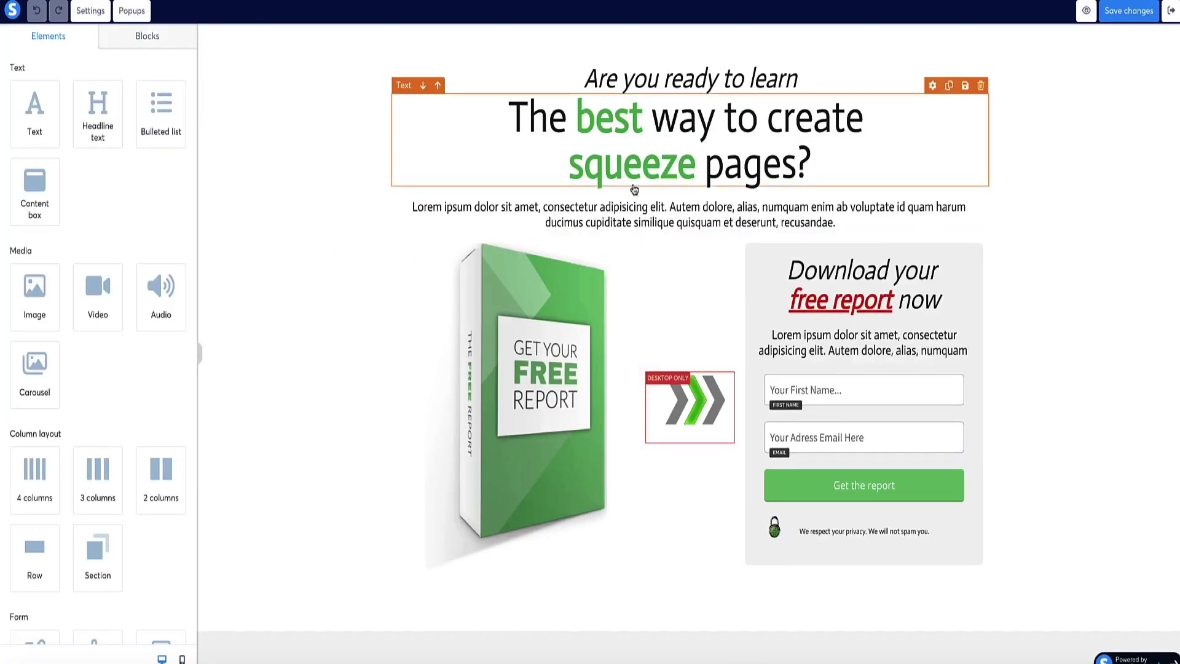
scroll(544, 227, down, 2)
scroll(544, 227, up, 1)
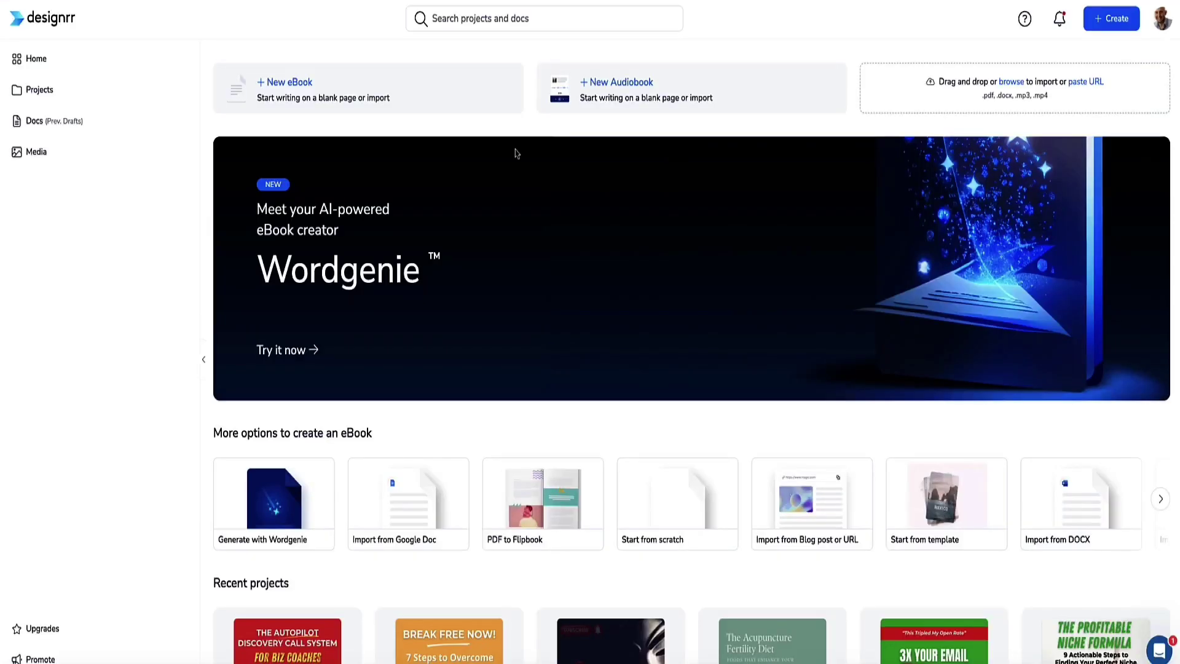
Step: In Designrr, generate the "Hardback + Ipad + Iphone" 3D cover mockup for Sample Project and save the image
scroll(420, 227, down, 3)
scroll(430, 234, down, 1)
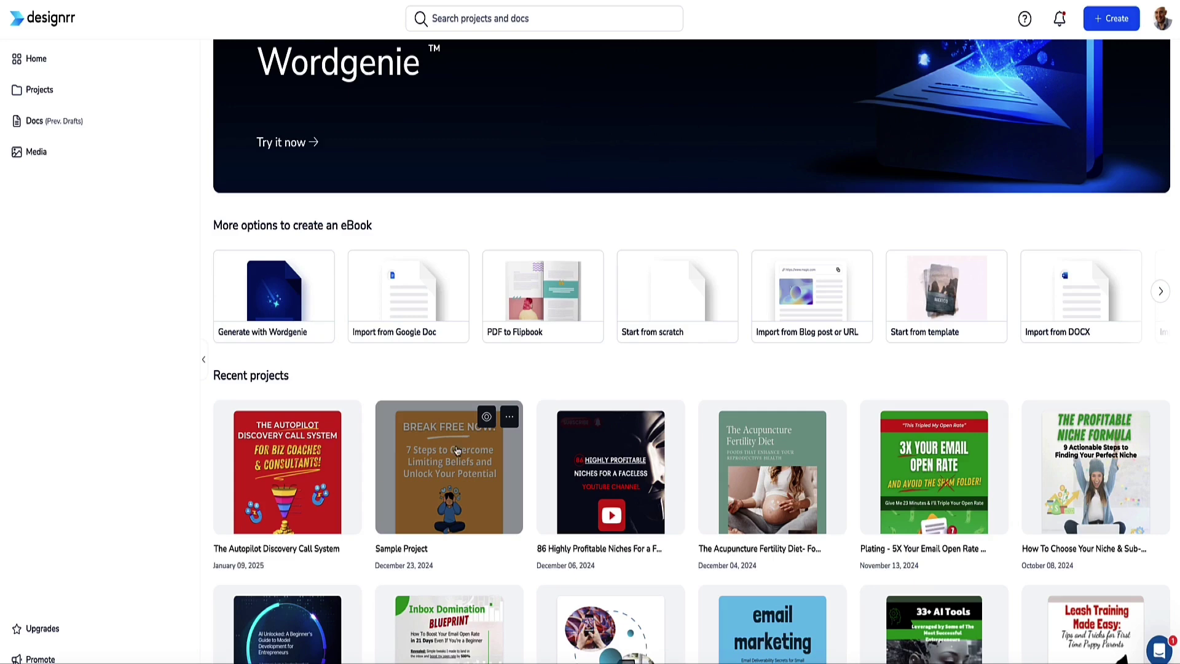
click(511, 418)
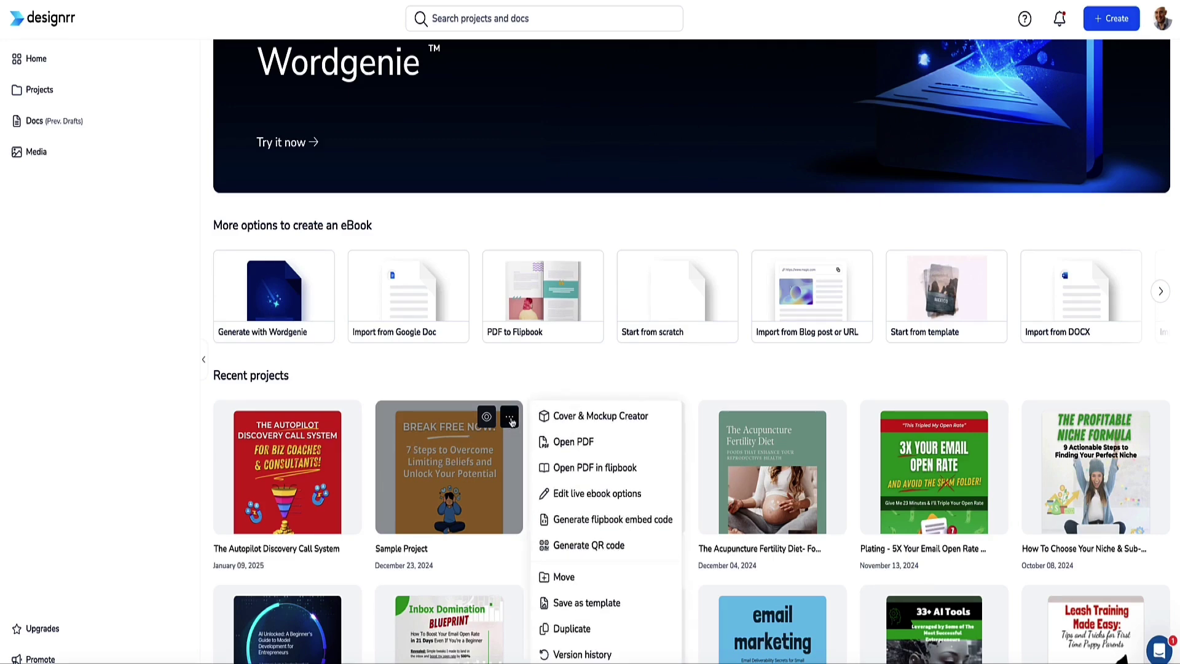
click(579, 417)
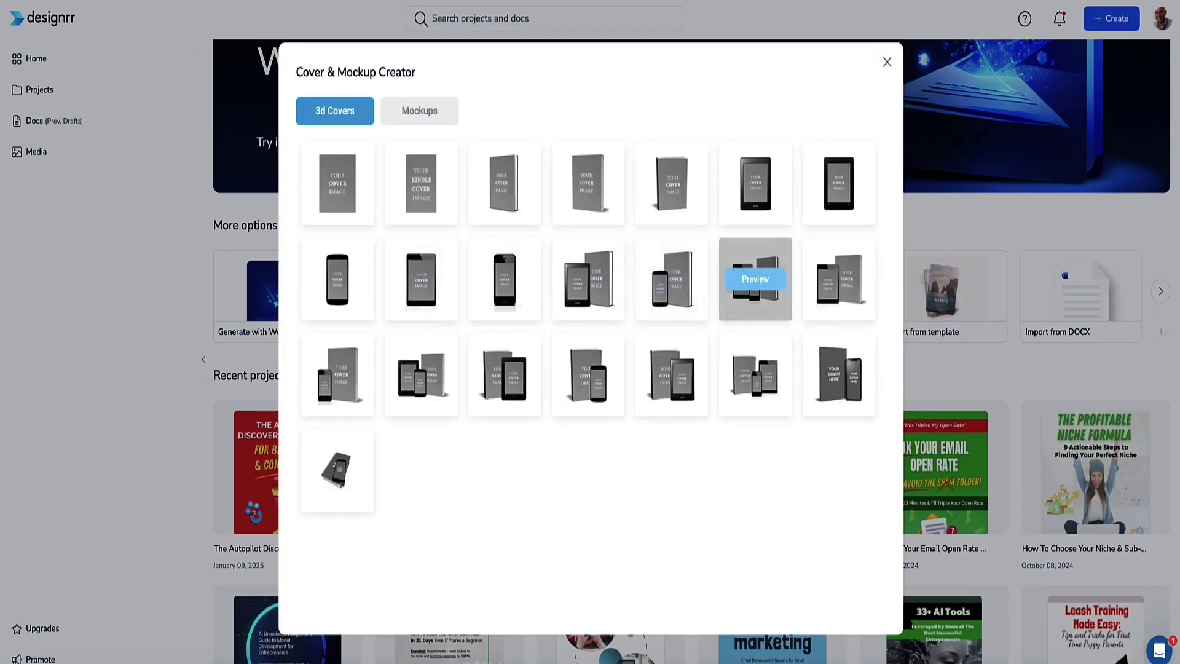
click(750, 281)
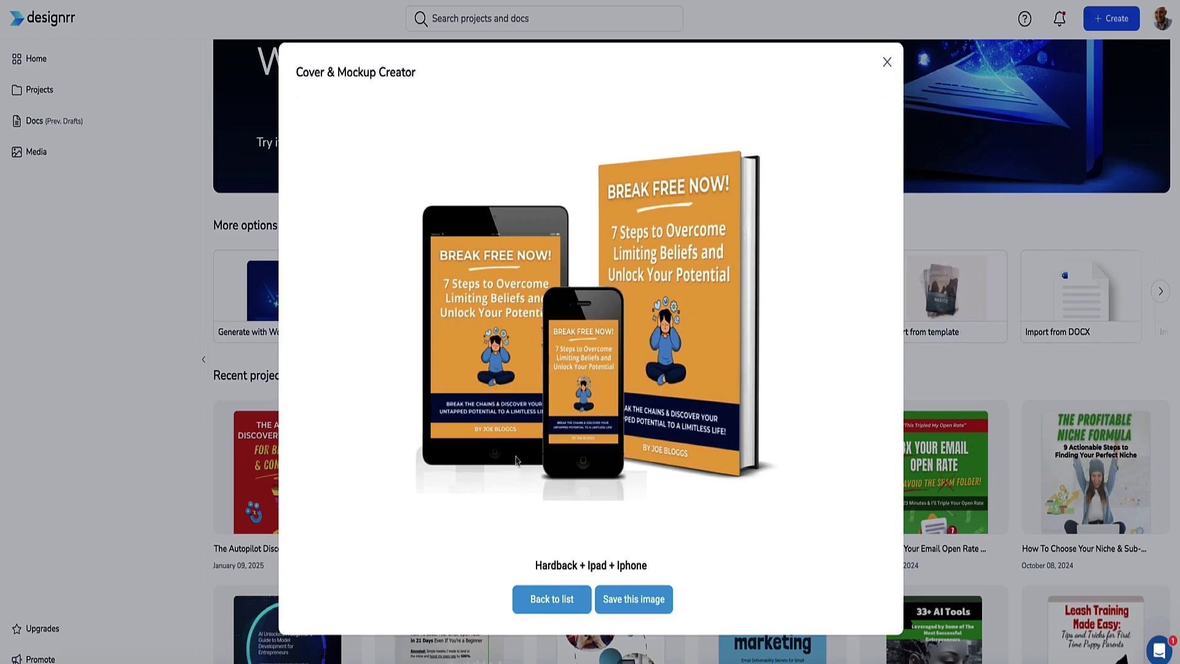
click(635, 600)
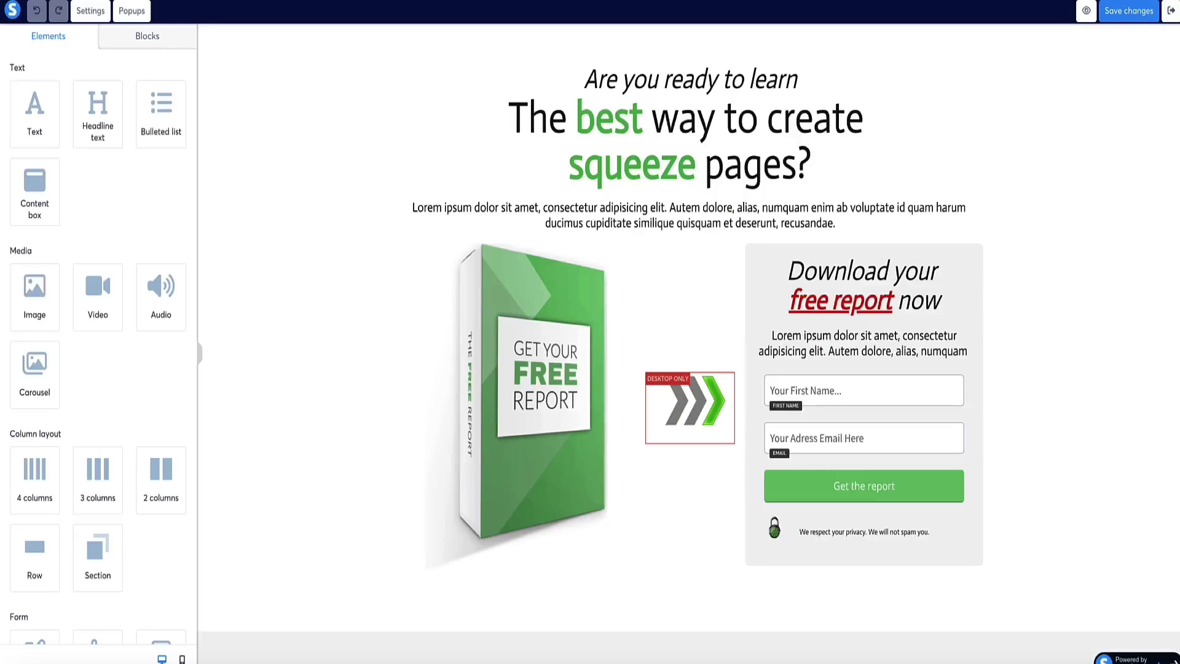
Step: In the systeme.io page editor, replace the green free report book image with the uploaded mockup cover3d-988056-11.png
click(521, 341)
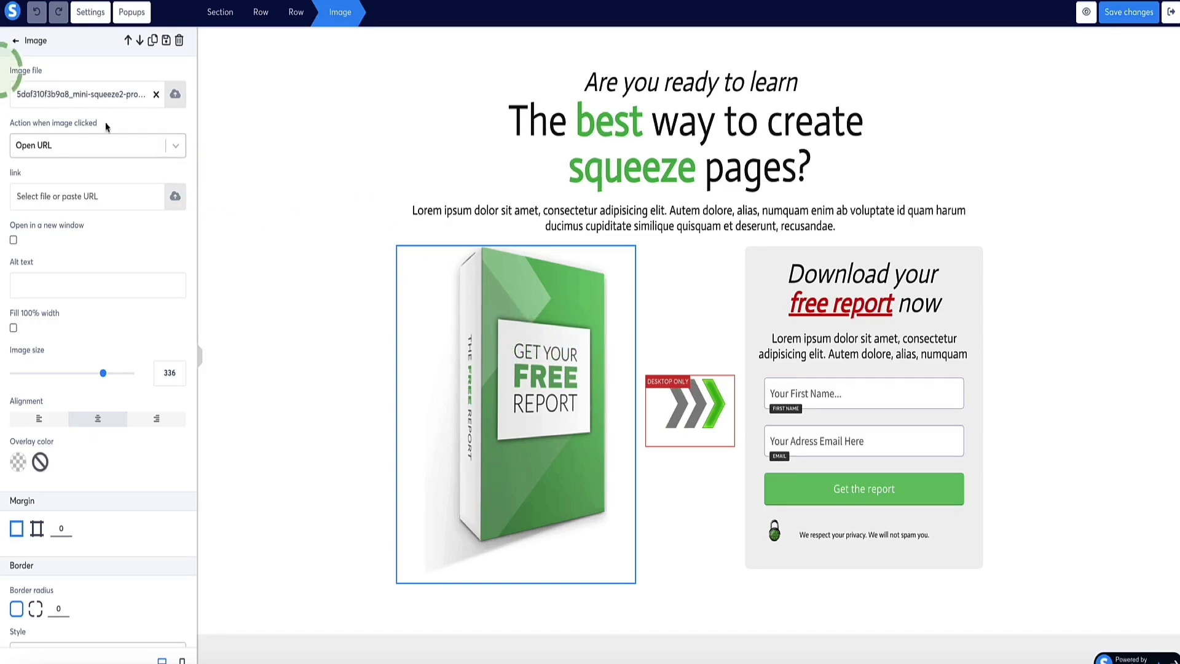
drag(42, 71, 28, 74)
click(28, 73)
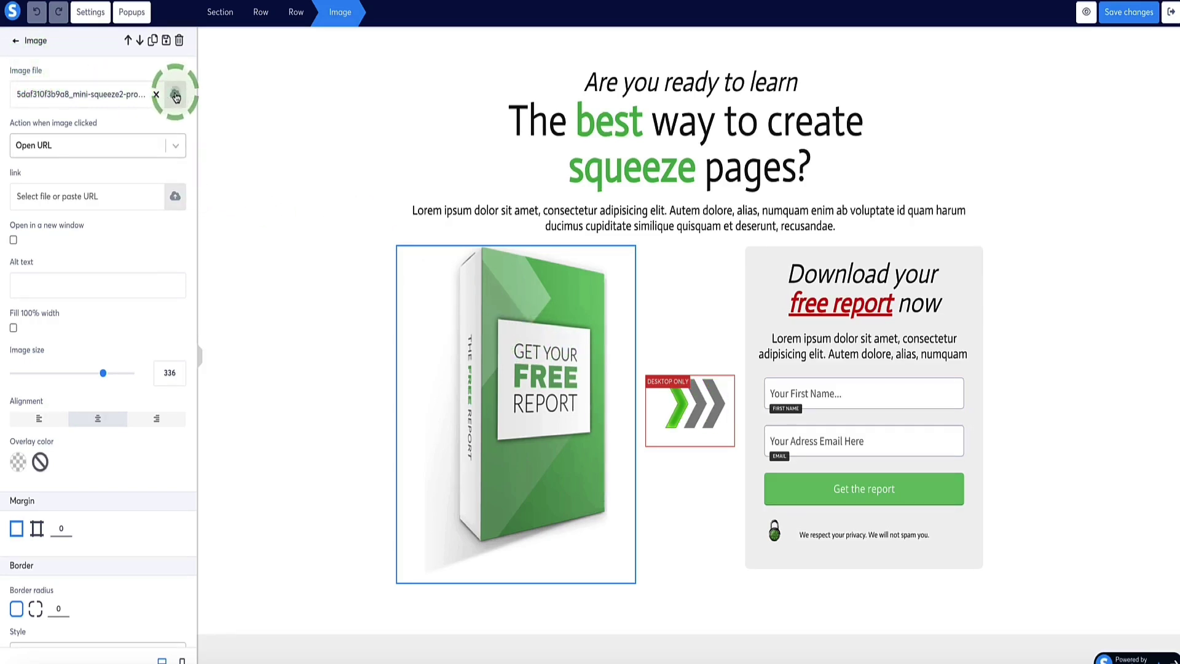
click(167, 97)
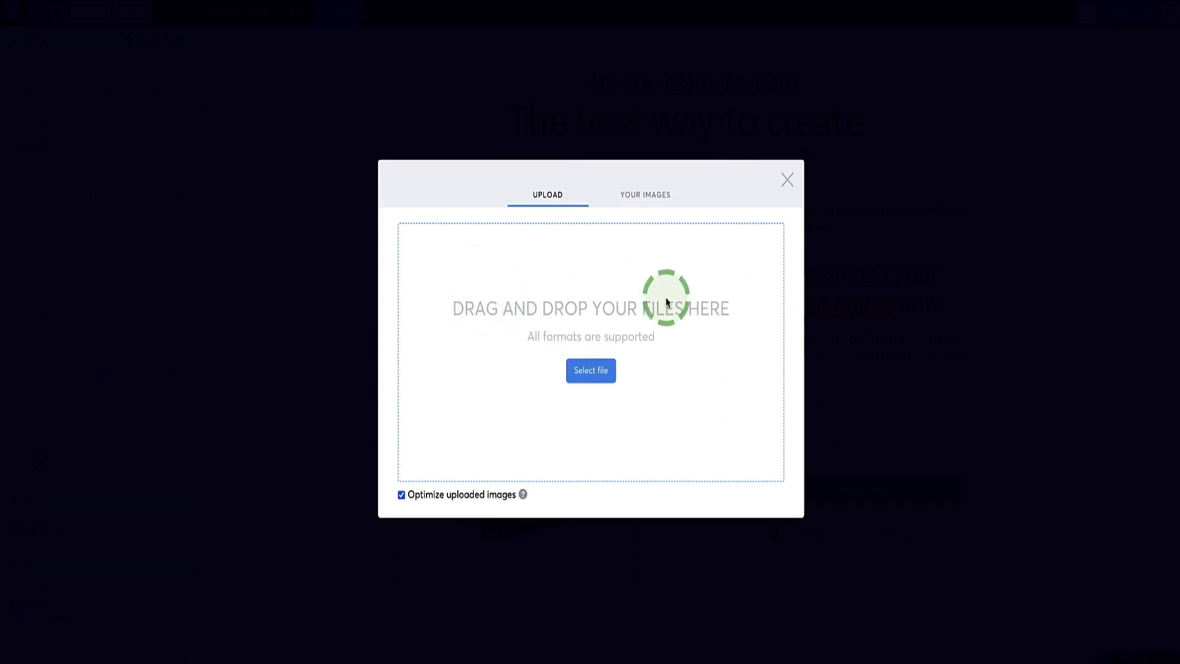
double_click(1154, 660)
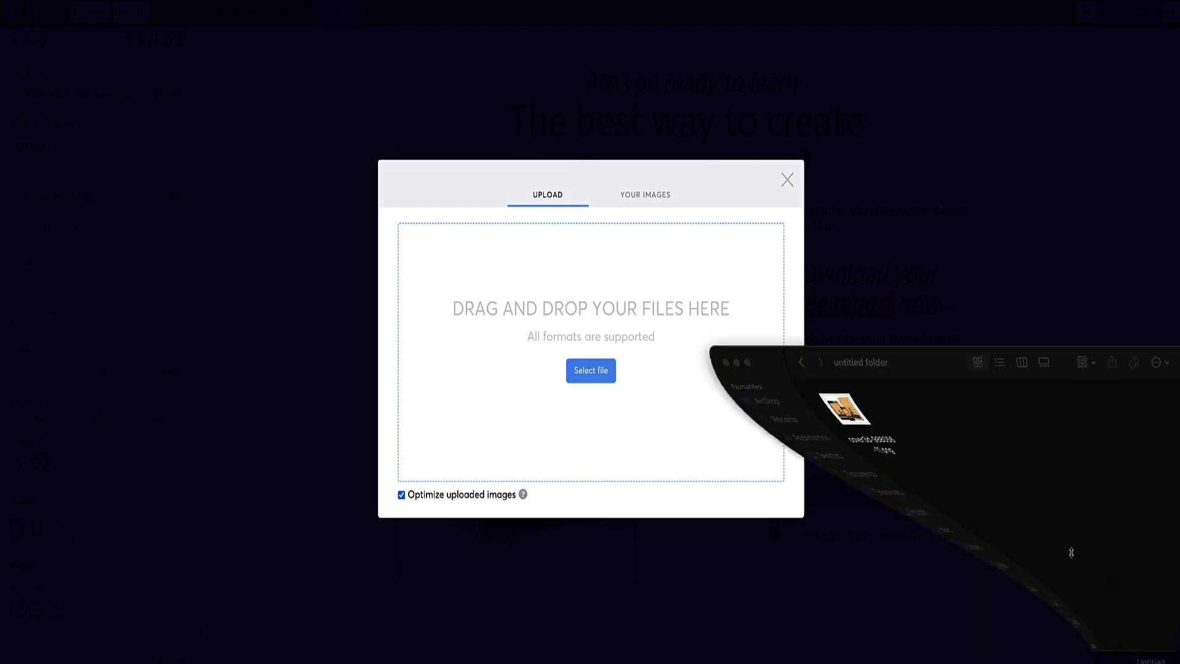
drag(819, 408, 548, 335)
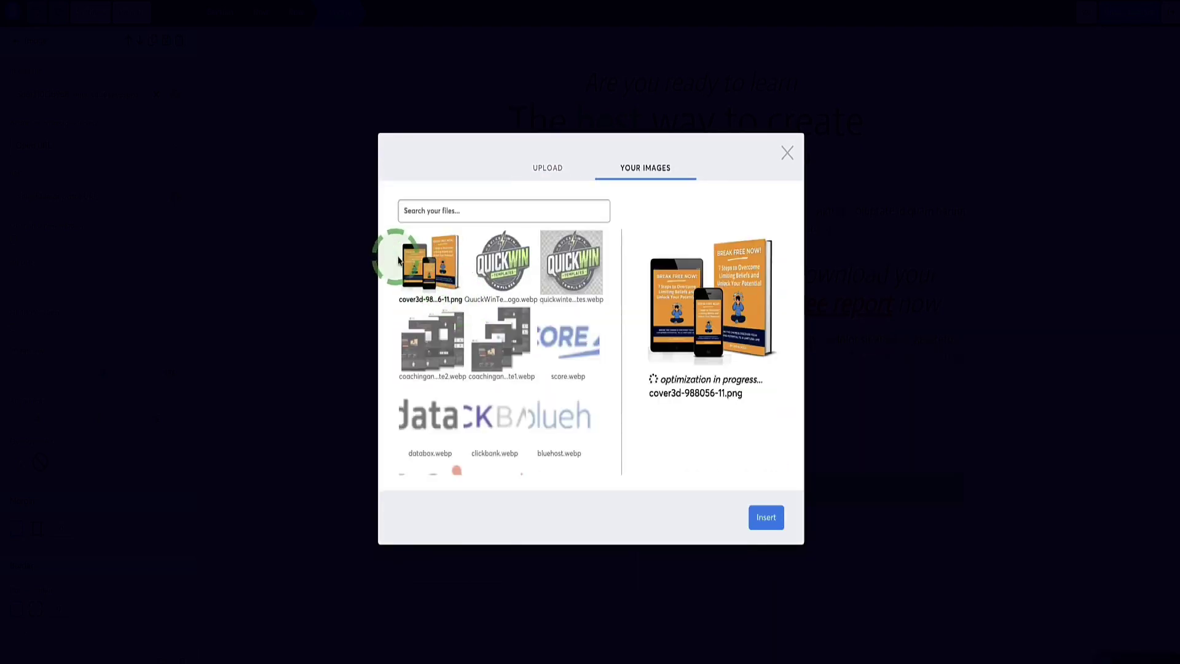
click(767, 517)
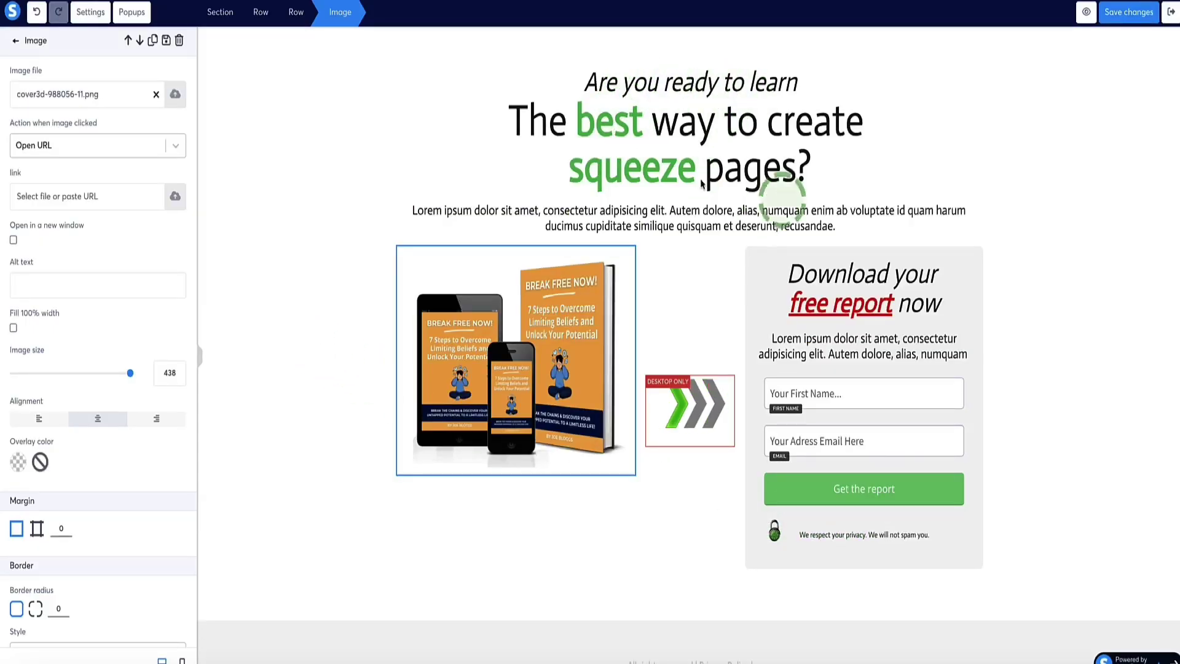
Step: Replace the "Are you ready to learn" text above the headline with "Break Free Now!" and slightly increase its font size
click(674, 80)
click(674, 80)
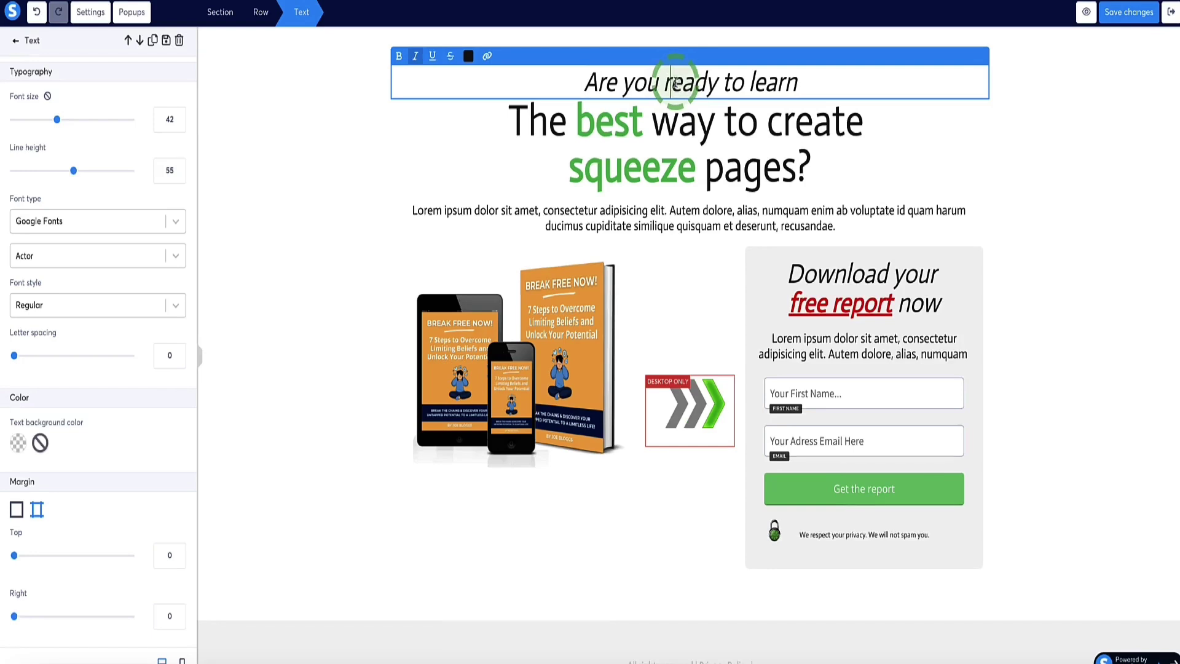
double_click(675, 81)
triple_click(675, 82)
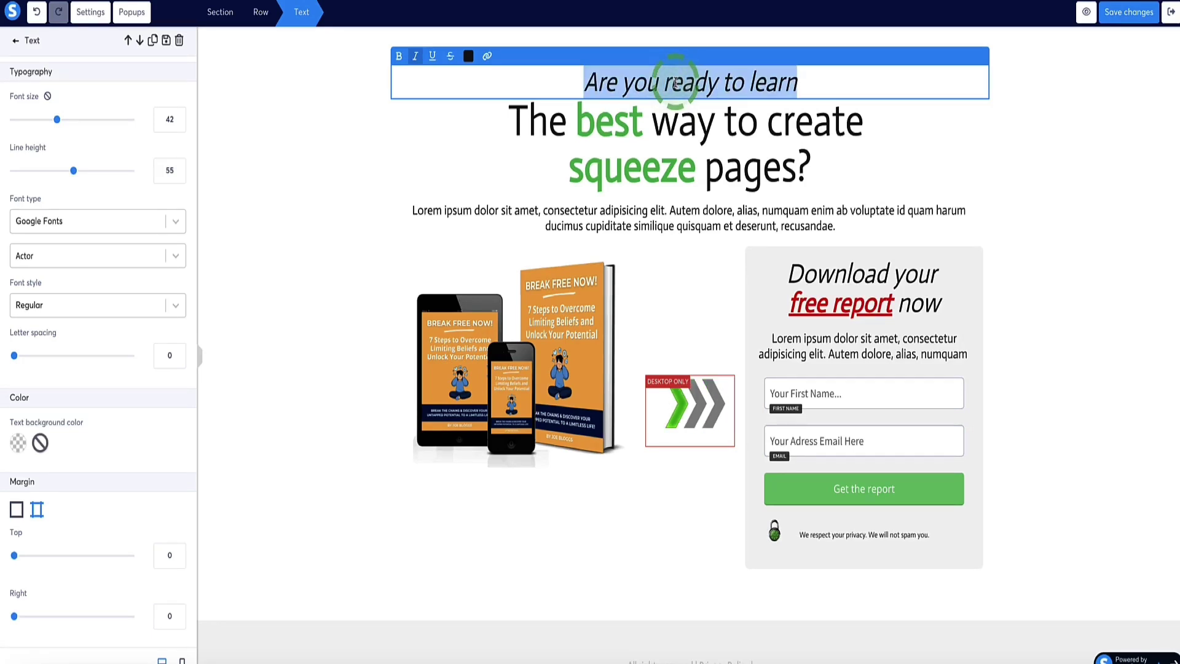
text(Break Free Now!)
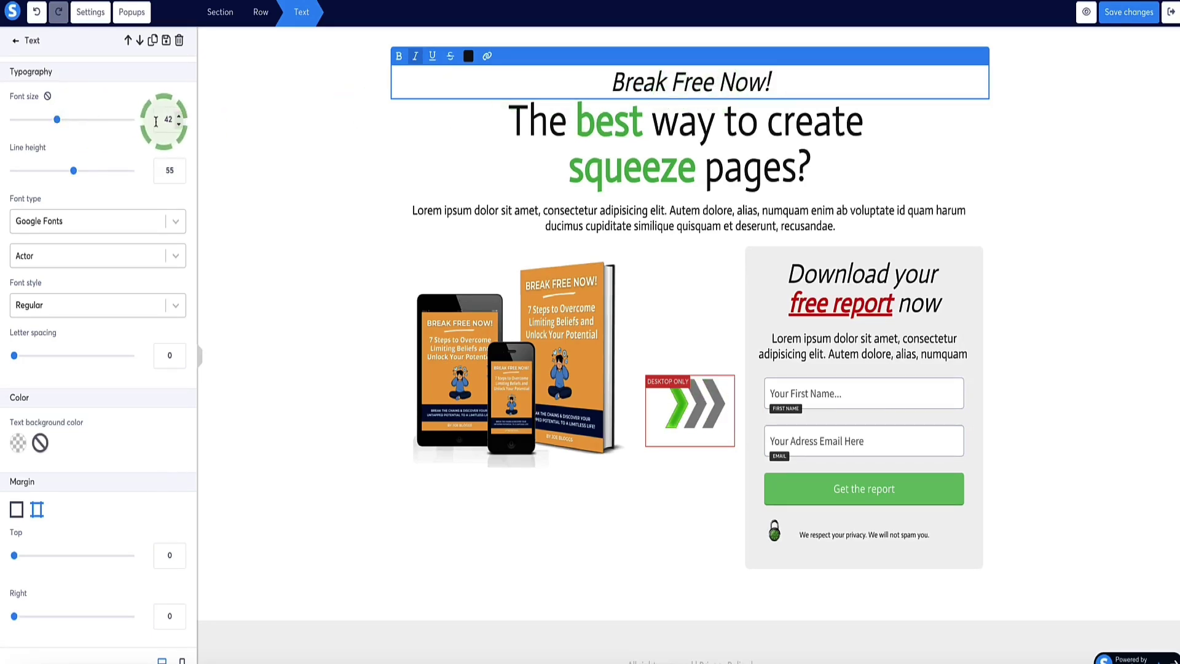
mouse_move(68, 126)
mouse_down()
mouse_move(92, 127)
mouse_move(73, 127)
mouse_up()
mouse_move(81, 170)
mouse_down()
mouse_move(105, 172)
mouse_move(91, 182)
mouse_up()
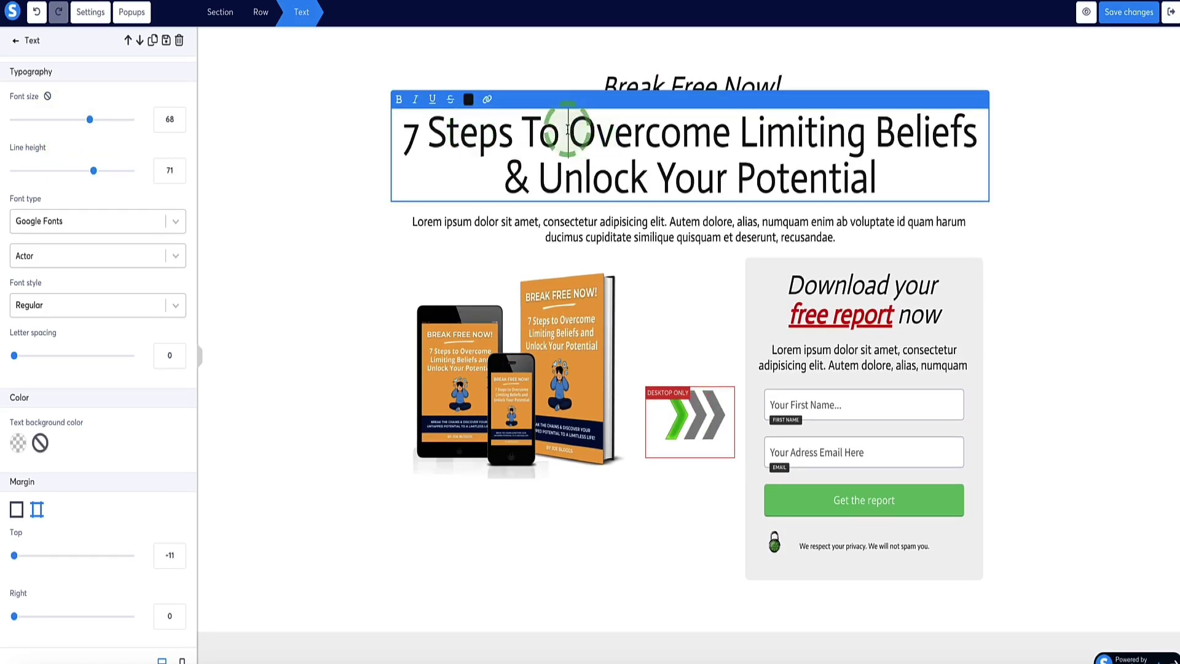
Step: Make the headline bold and color the words "Overcome" and "Unlock Your Potential" green
drag(569, 132, 731, 141)
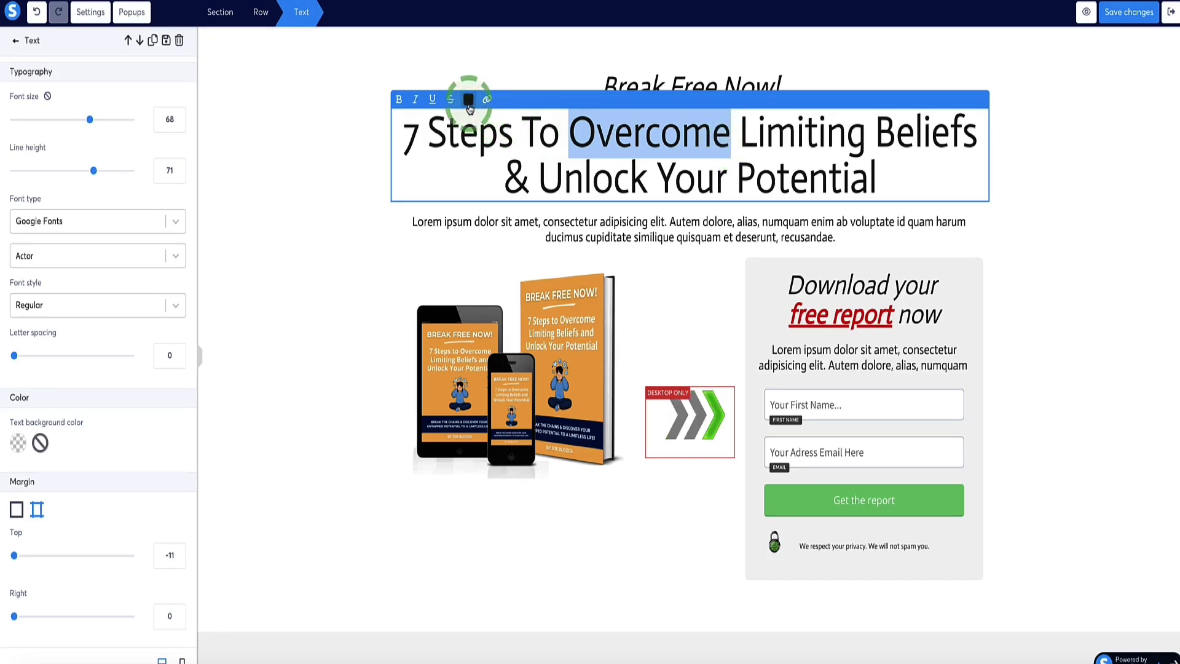
click(468, 99)
click(557, 334)
drag(878, 179, 549, 178)
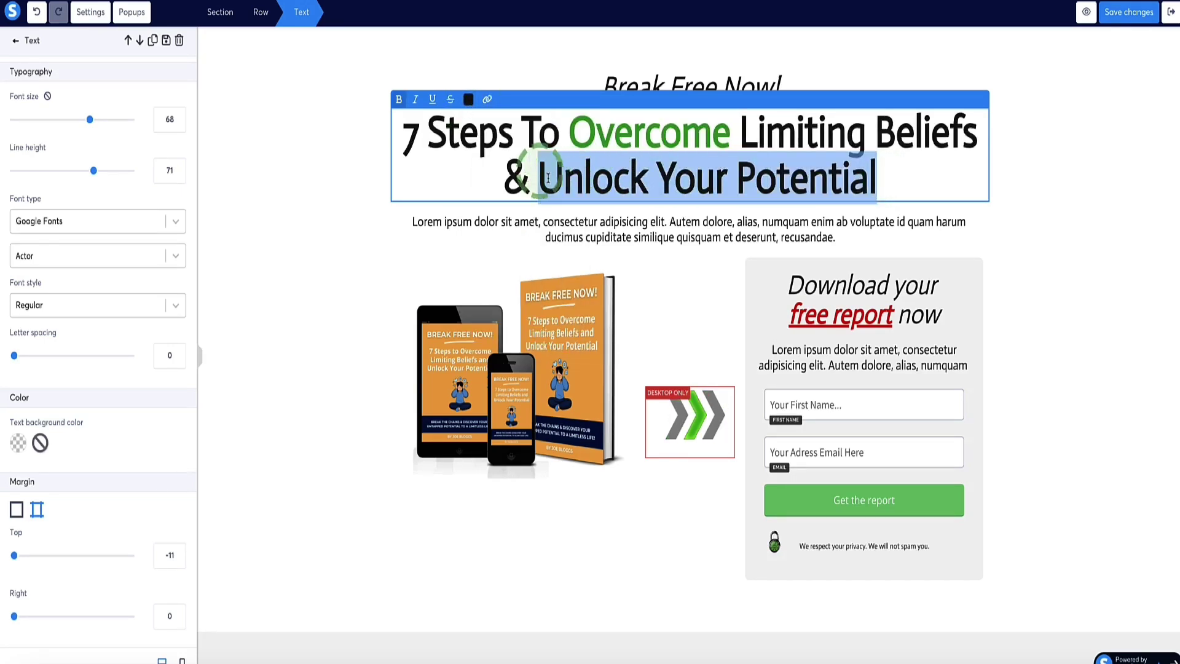
click(468, 99)
click(556, 334)
click(600, 226)
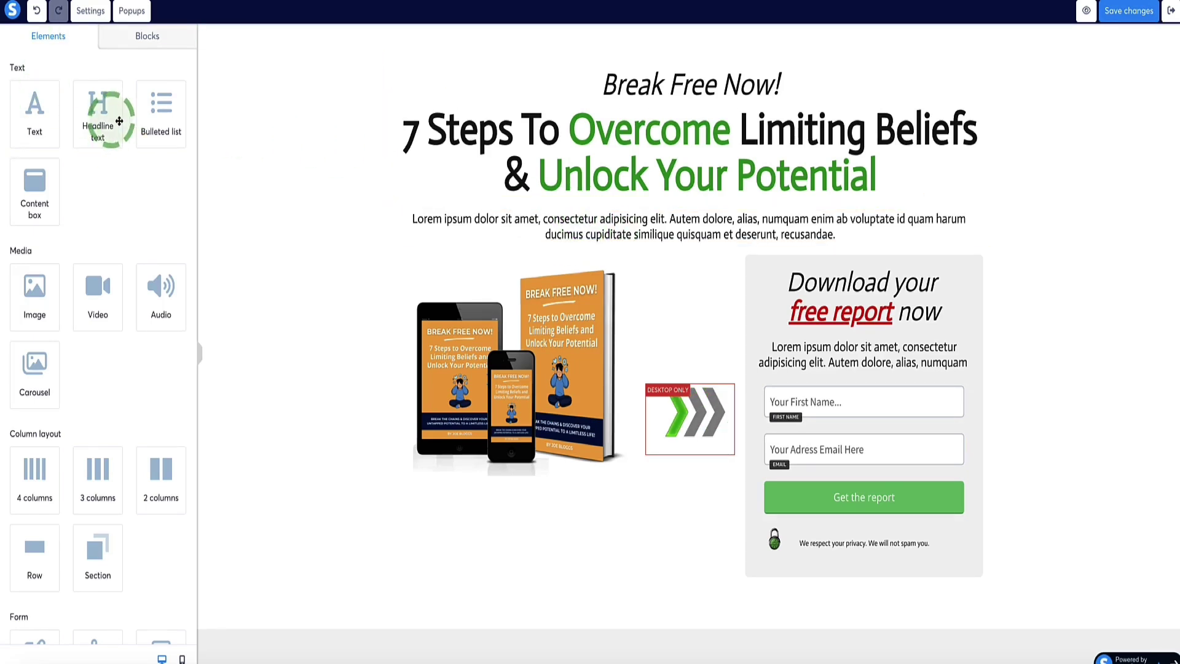
Step: Try adding a bulleted list below the intro paragraph, and undo the addition
scroll(105, 124, down, 8)
scroll(105, 123, up, 8)
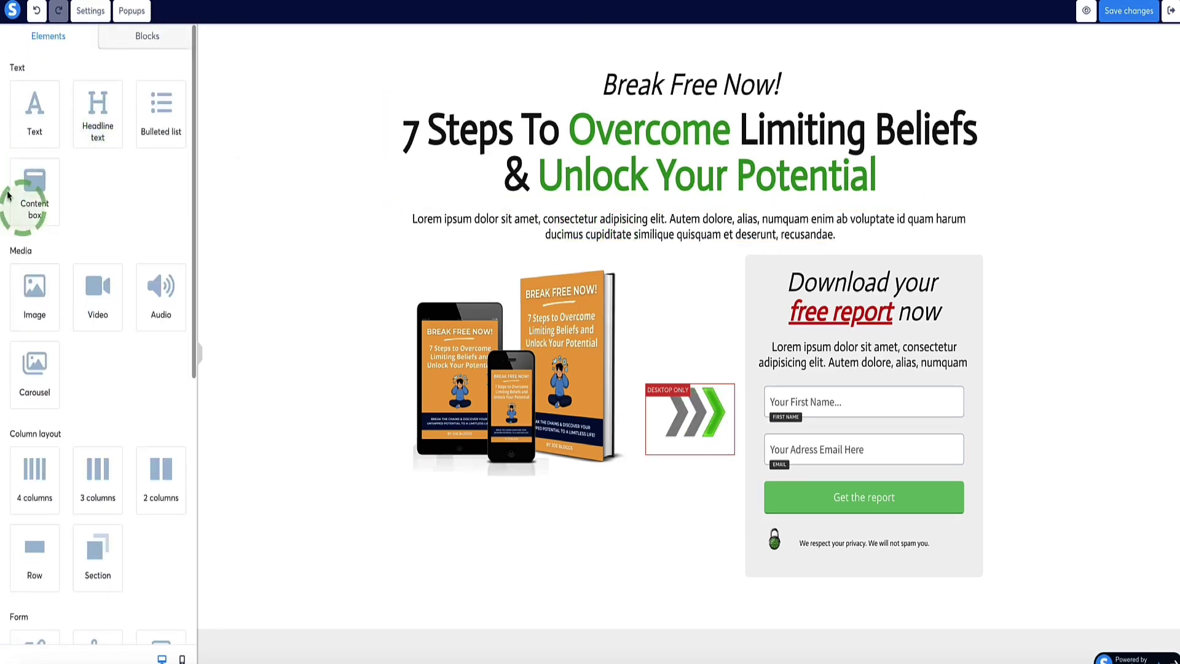
drag(159, 111, 606, 246)
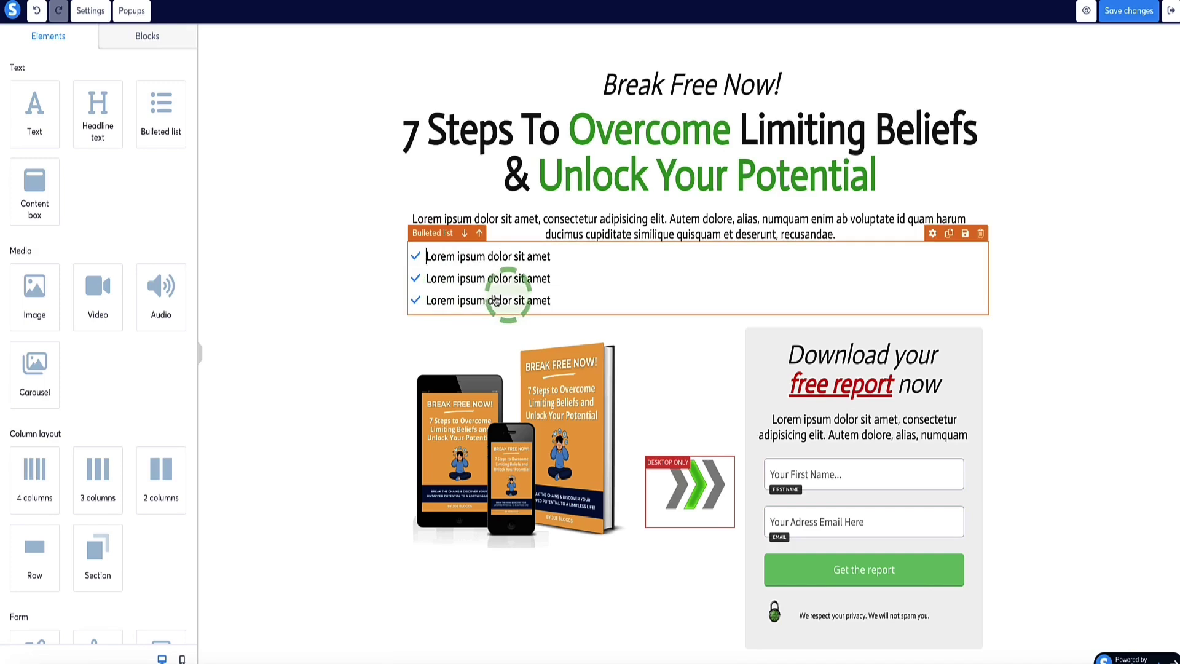
key(ctrl+z)
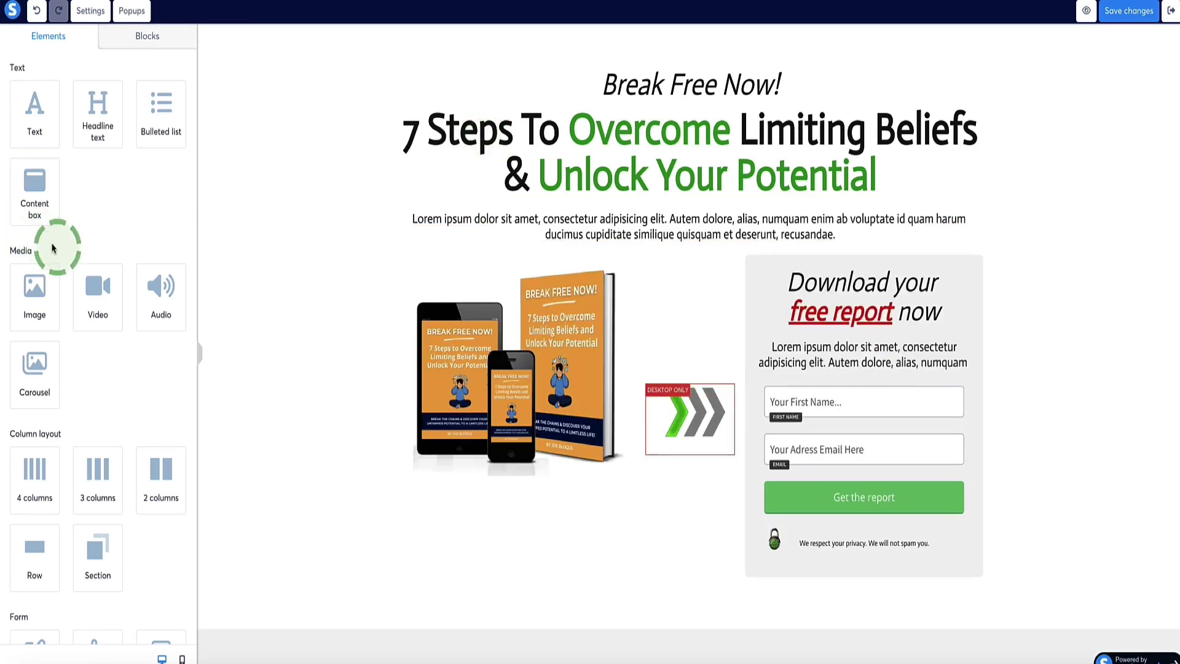
Step: Try inserting a two-column row between the headline and the intro paragraph, and delete that row
scroll(80, 307, down, 4)
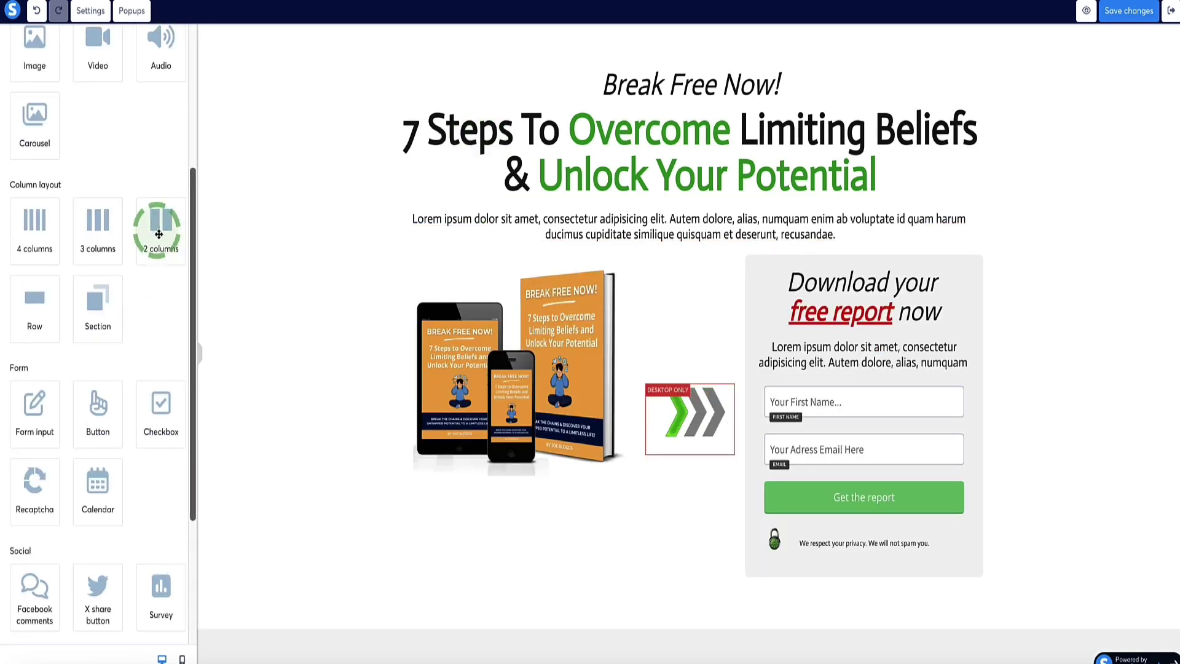
drag(164, 211, 653, 239)
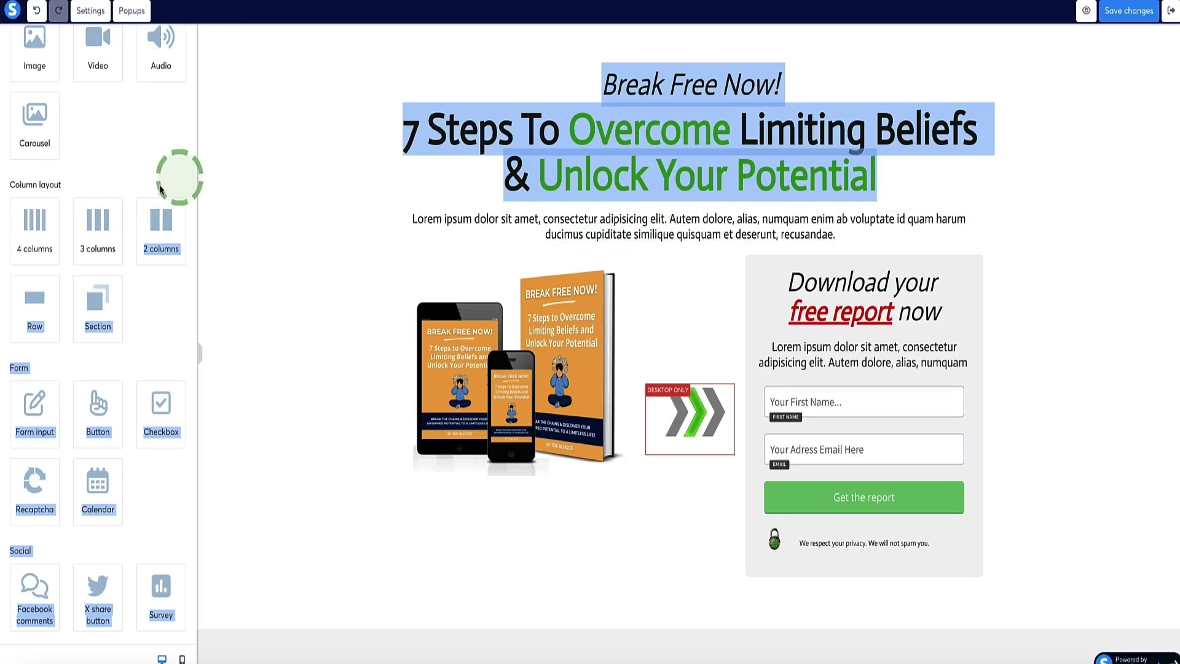
drag(161, 215, 626, 196)
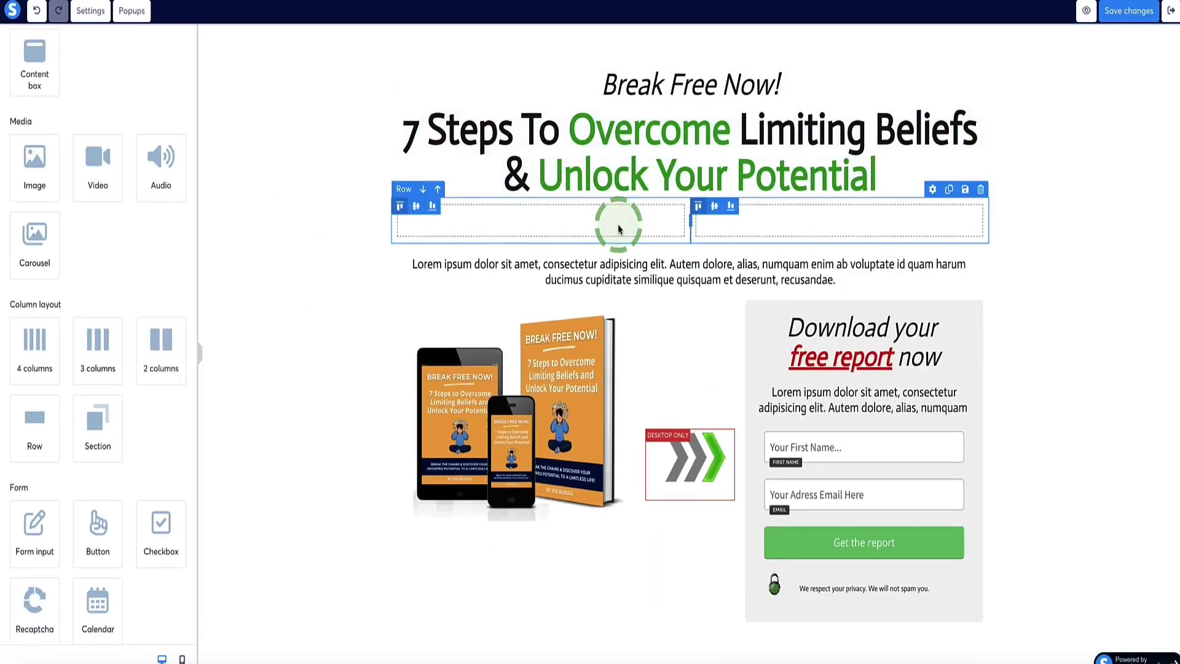
click(981, 189)
click(680, 43)
Step: Add a form input between the first name and email fields and set its input type to Phone number
scroll(92, 227, down, 5)
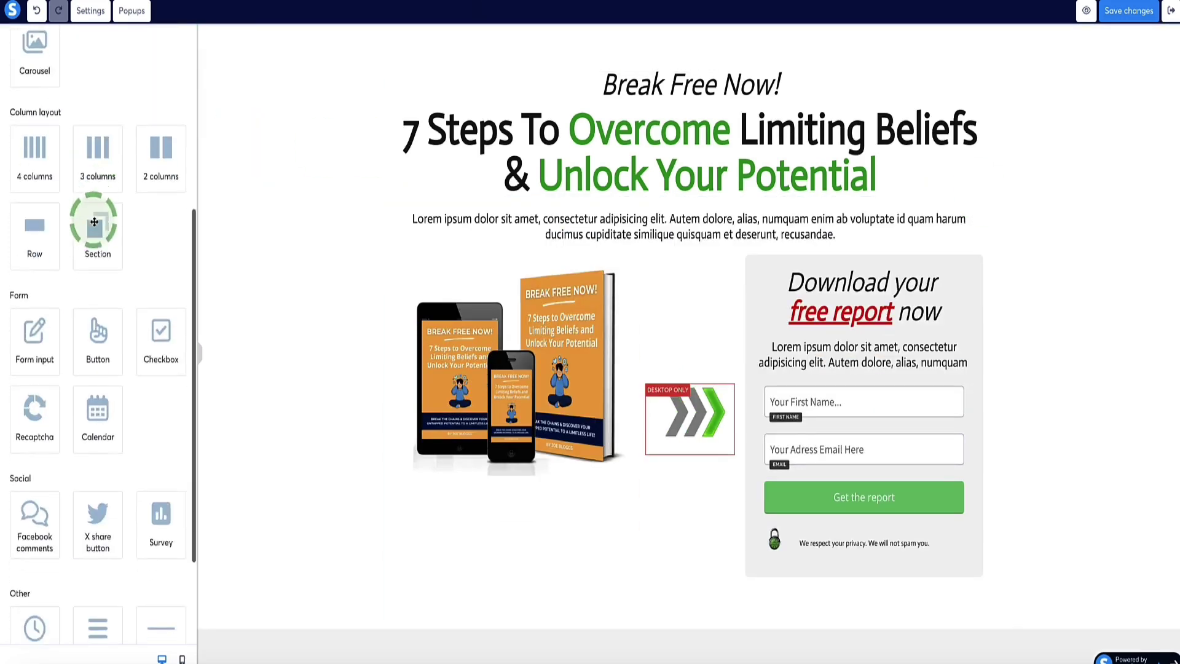
scroll(36, 252, up, 5)
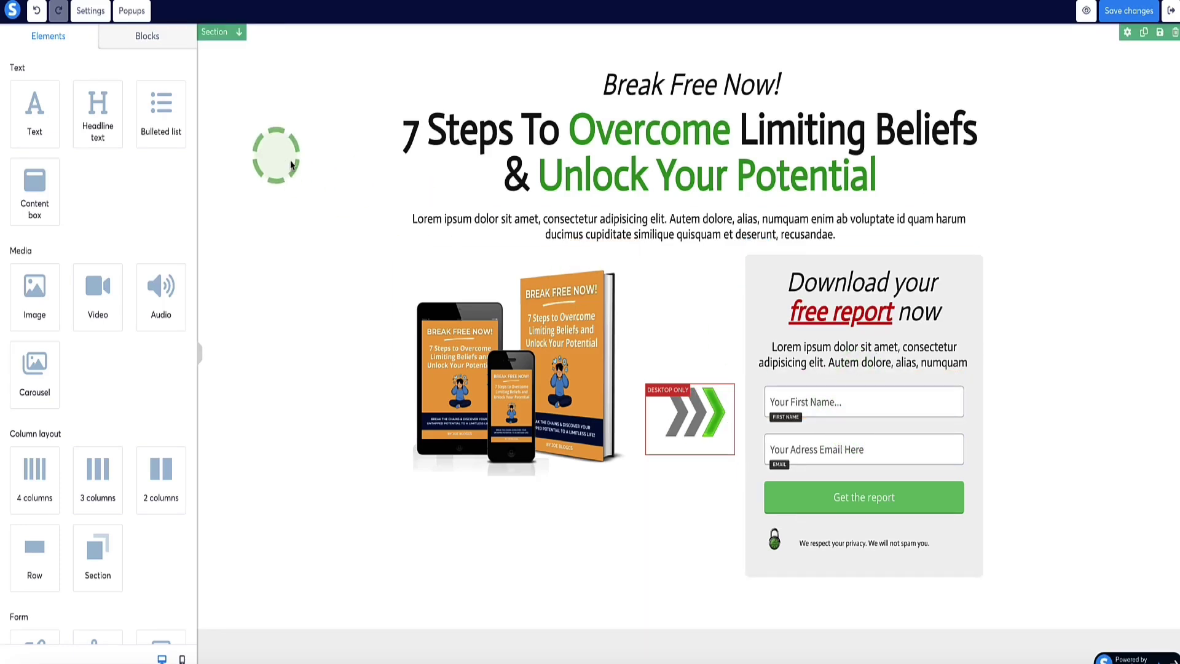
scroll(106, 125, down, 3)
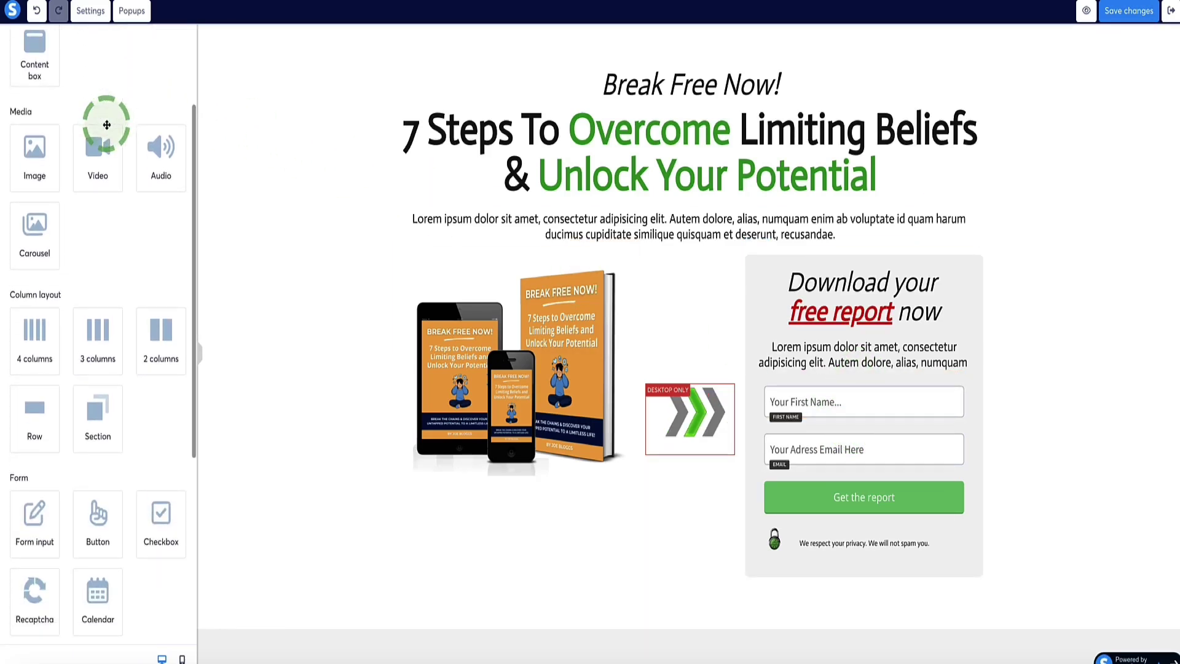
scroll(97, 216, down, 7)
drag(39, 203, 835, 417)
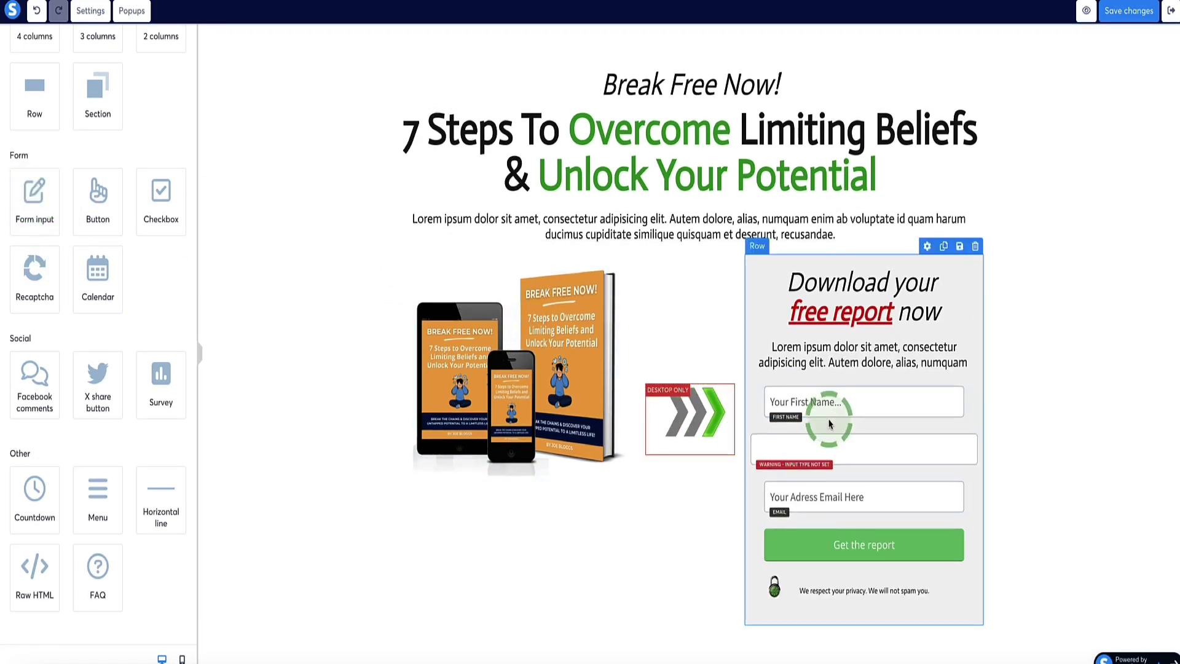
click(178, 94)
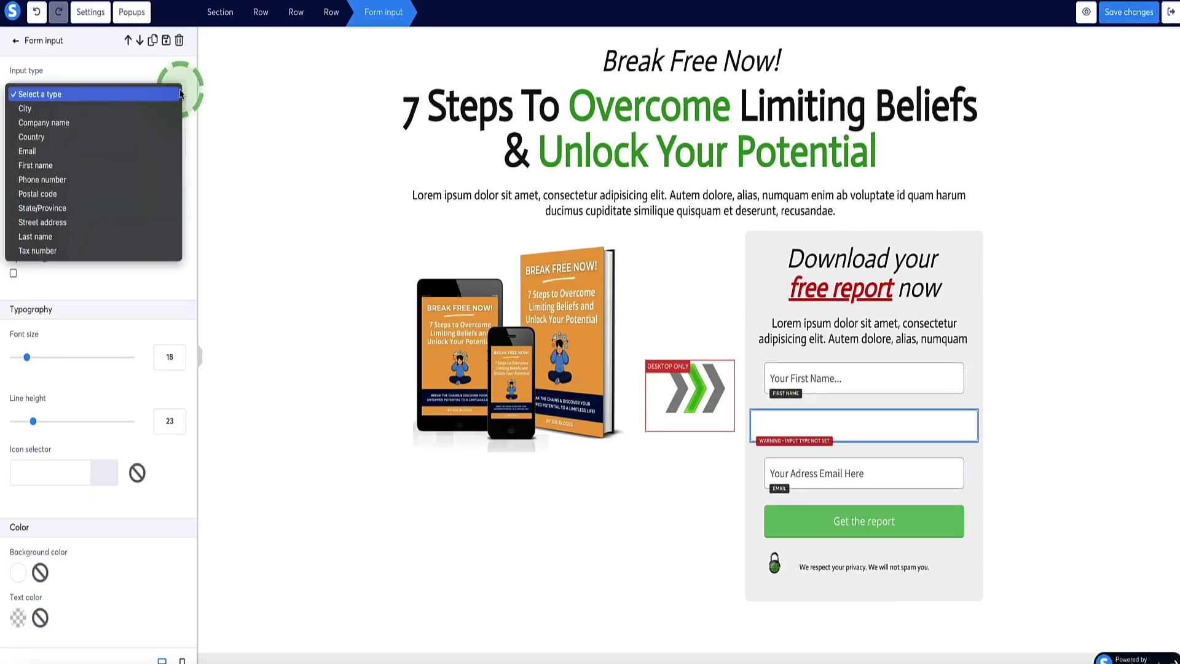
click(37, 171)
click(842, 425)
click(760, 426)
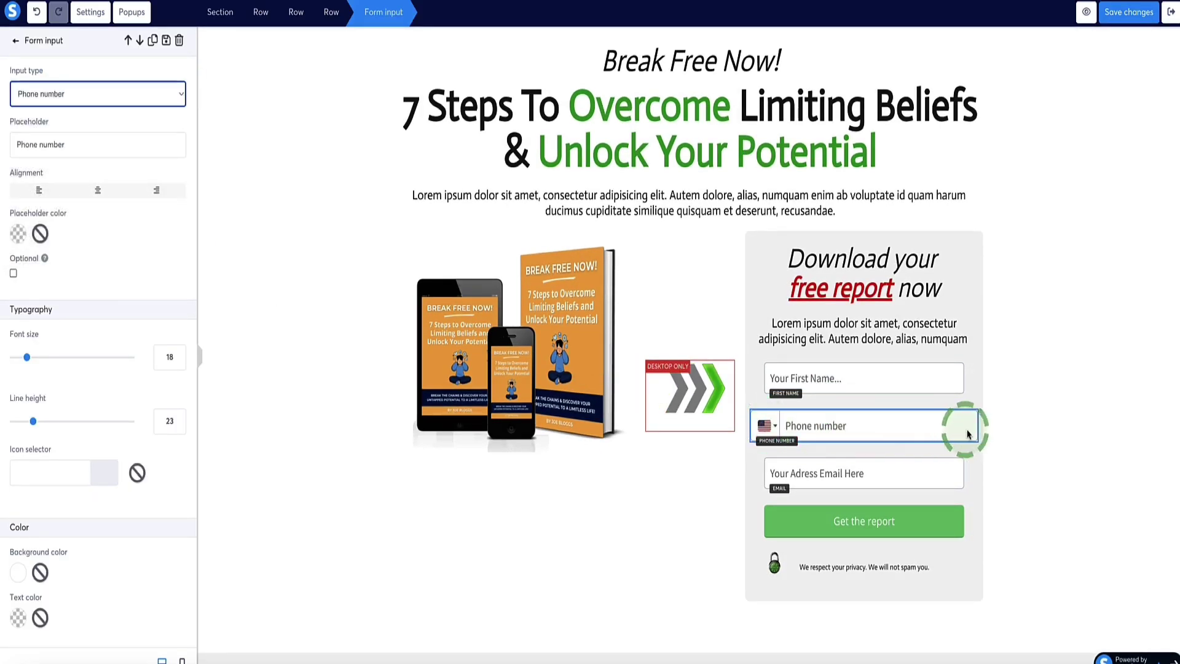
Step: Increase the phone number field's side margins so its width roughly matches the other form fields
click(44, 257)
scroll(44, 258, down, 8)
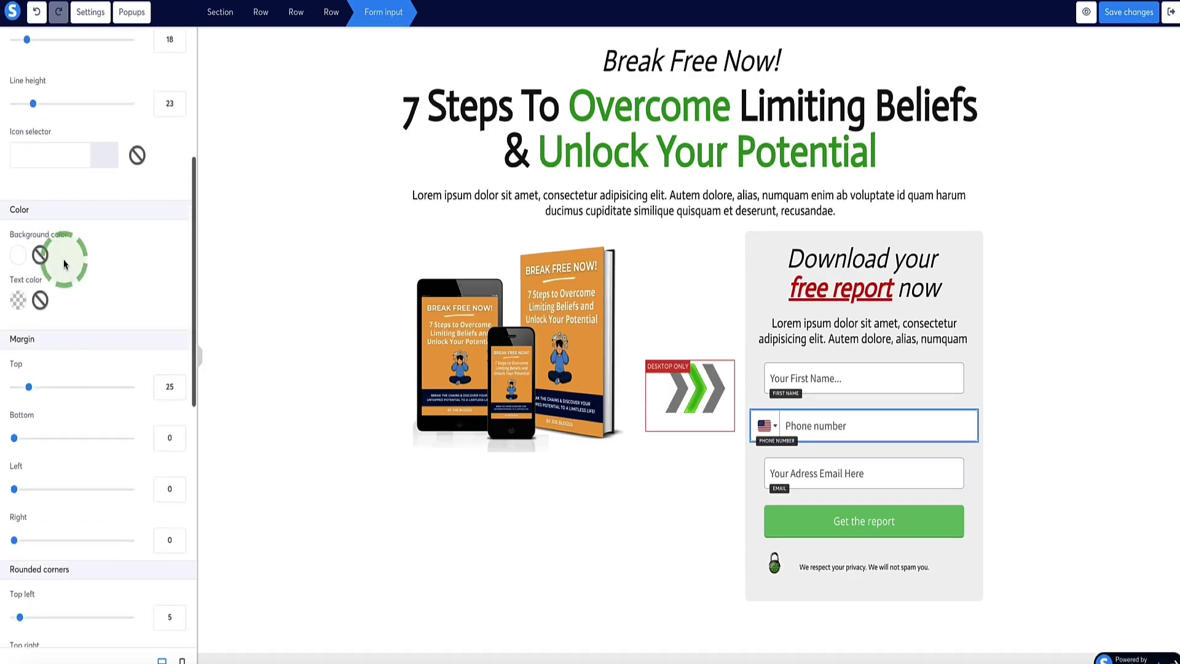
drag(25, 289, 27, 294)
drag(14, 340, 32, 339)
Step: Delete the phone number field from the opt-in form
click(856, 417)
click(924, 404)
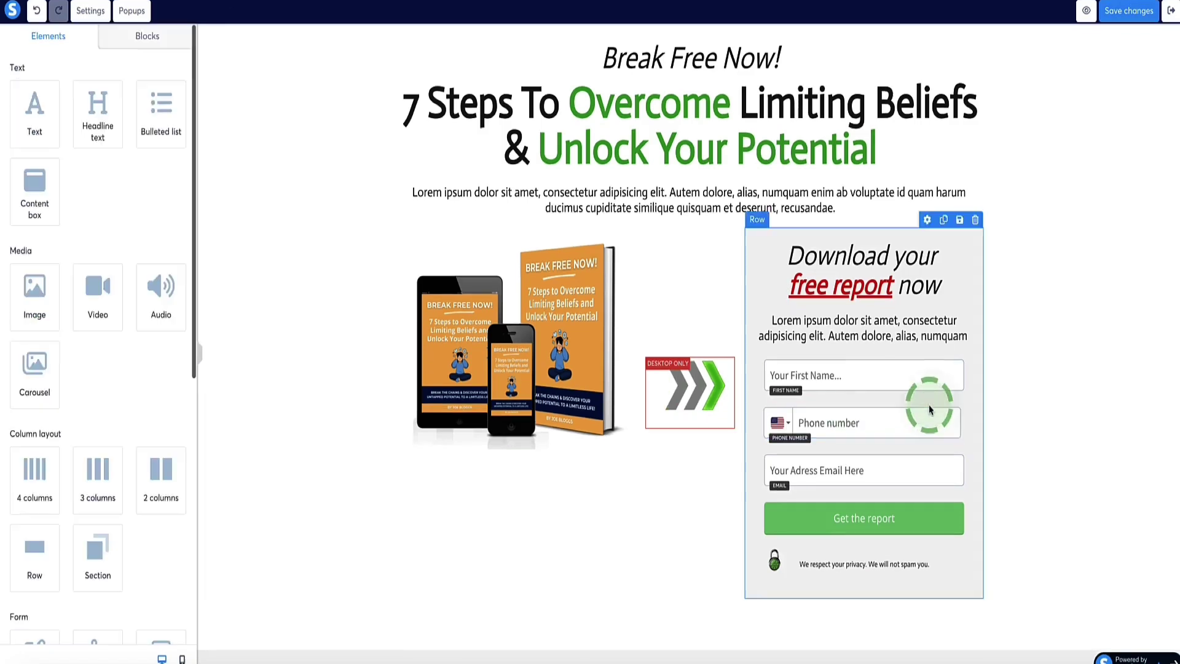
click(953, 399)
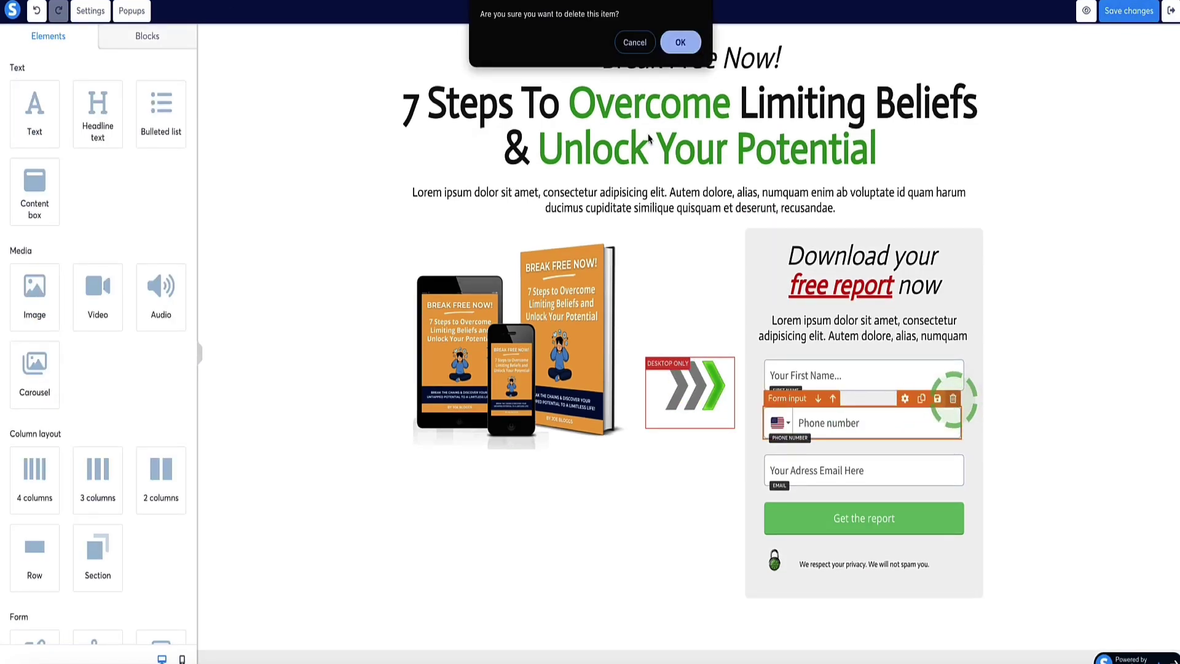
click(681, 43)
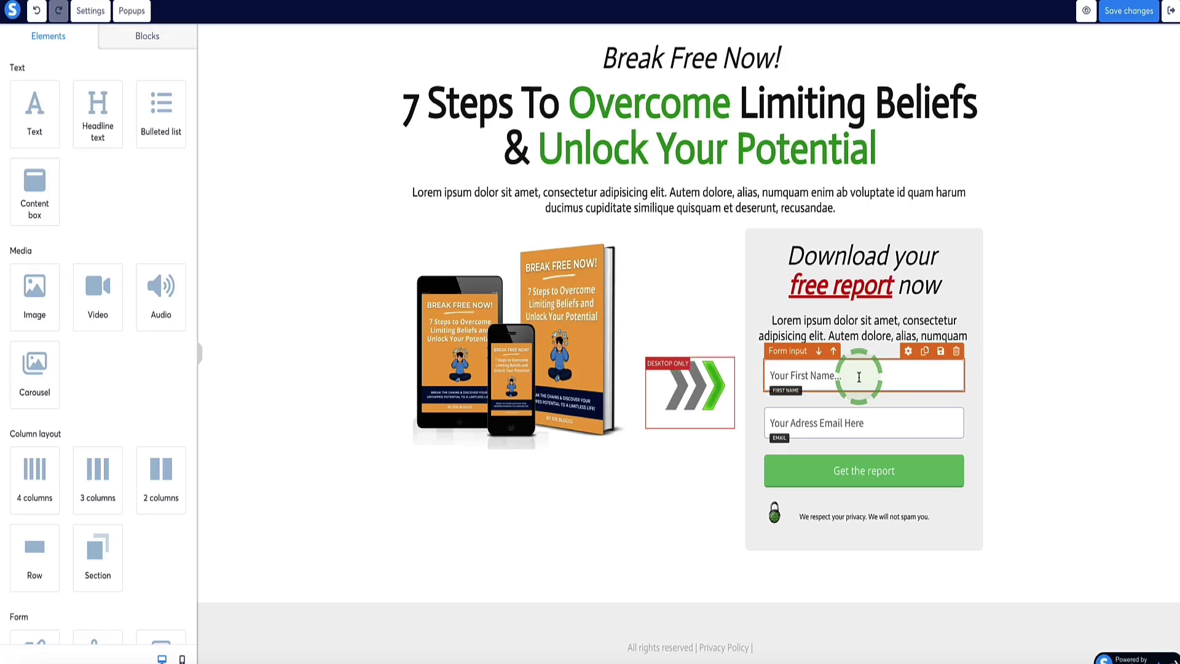
Step: Change the background colour of the opt-in form's button to the default red, D0021B
click(799, 471)
click(84, 371)
scroll(85, 371, down, 3)
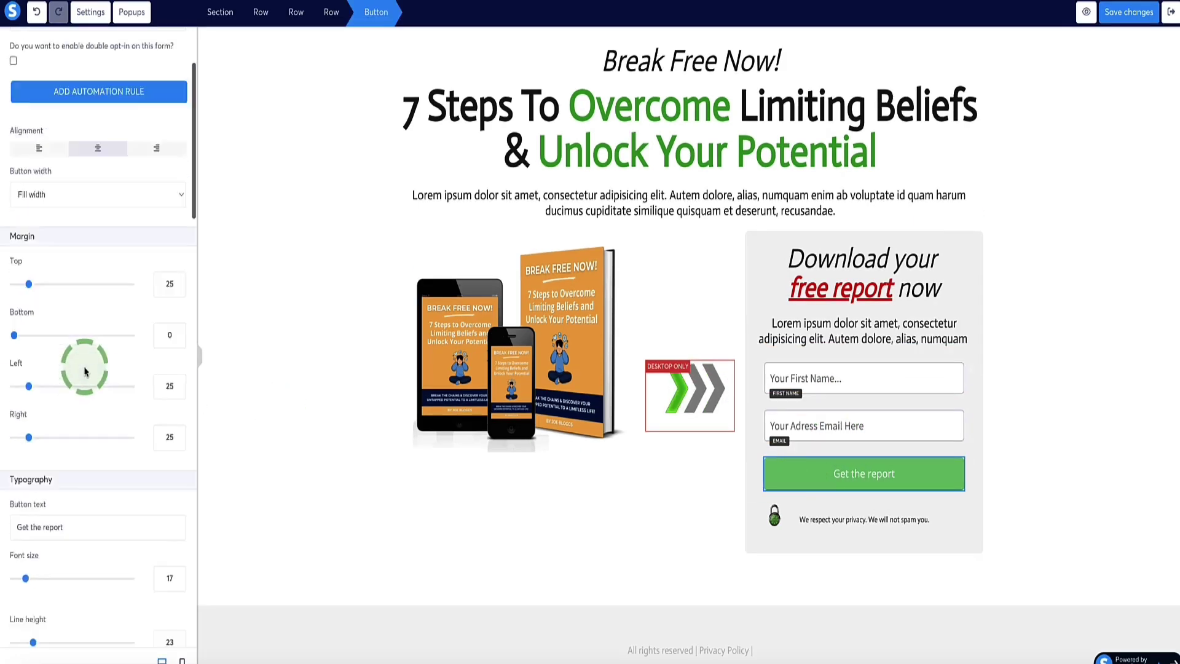
scroll(84, 370, down, 10)
click(19, 323)
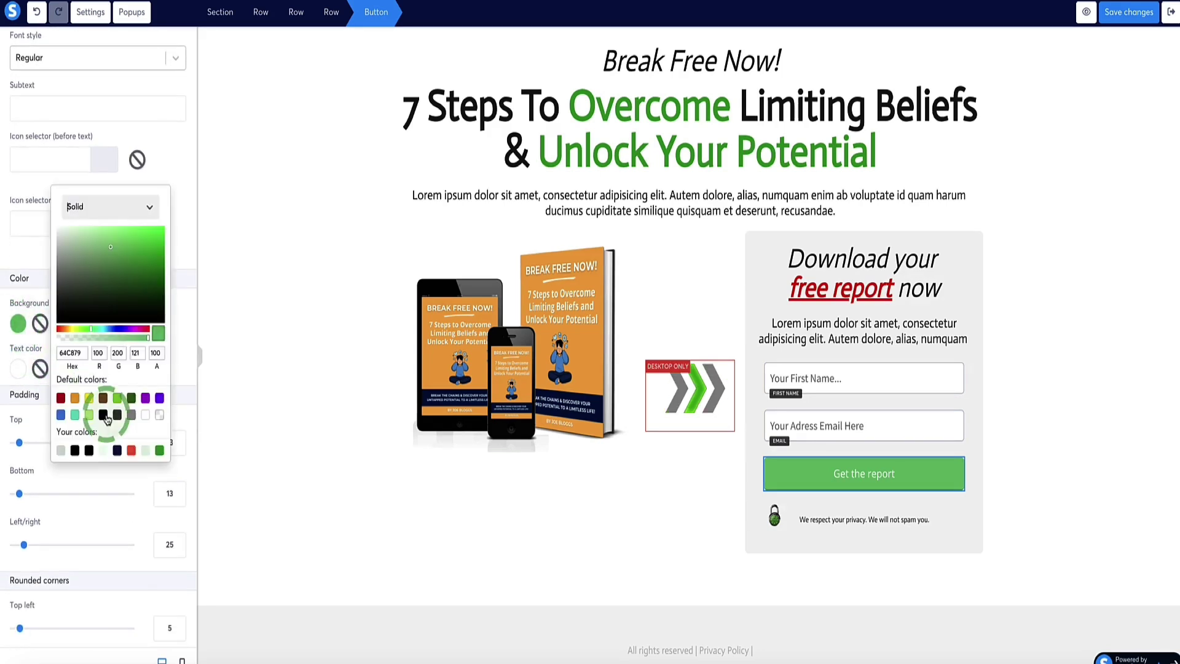
click(60, 400)
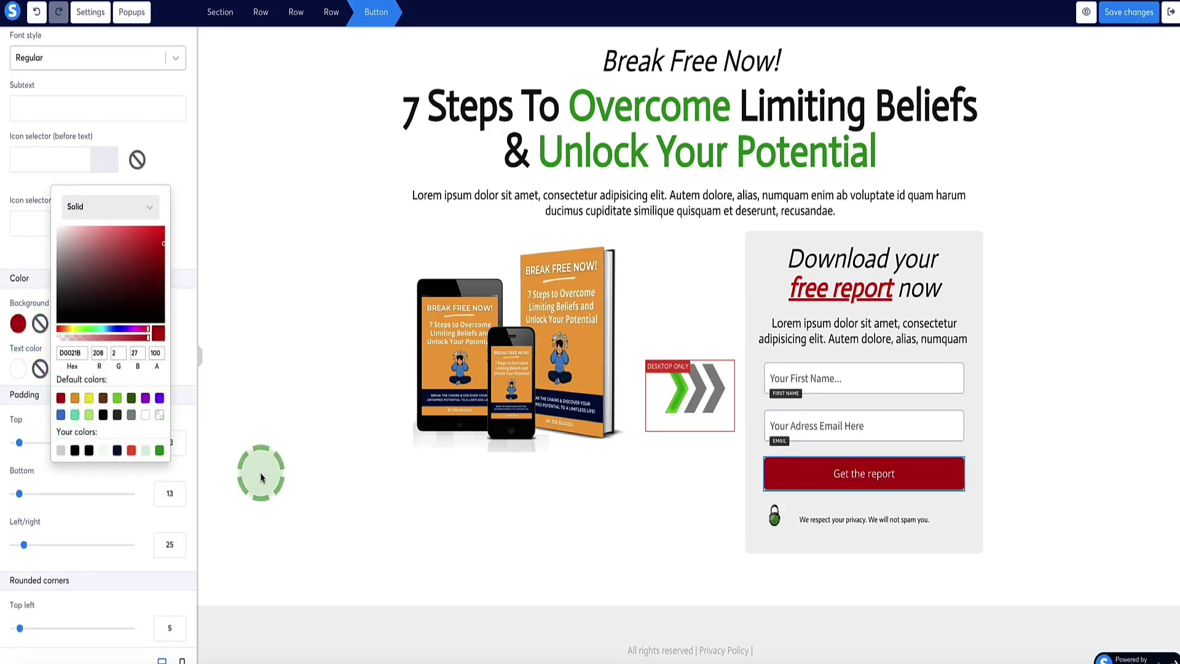
click(258, 474)
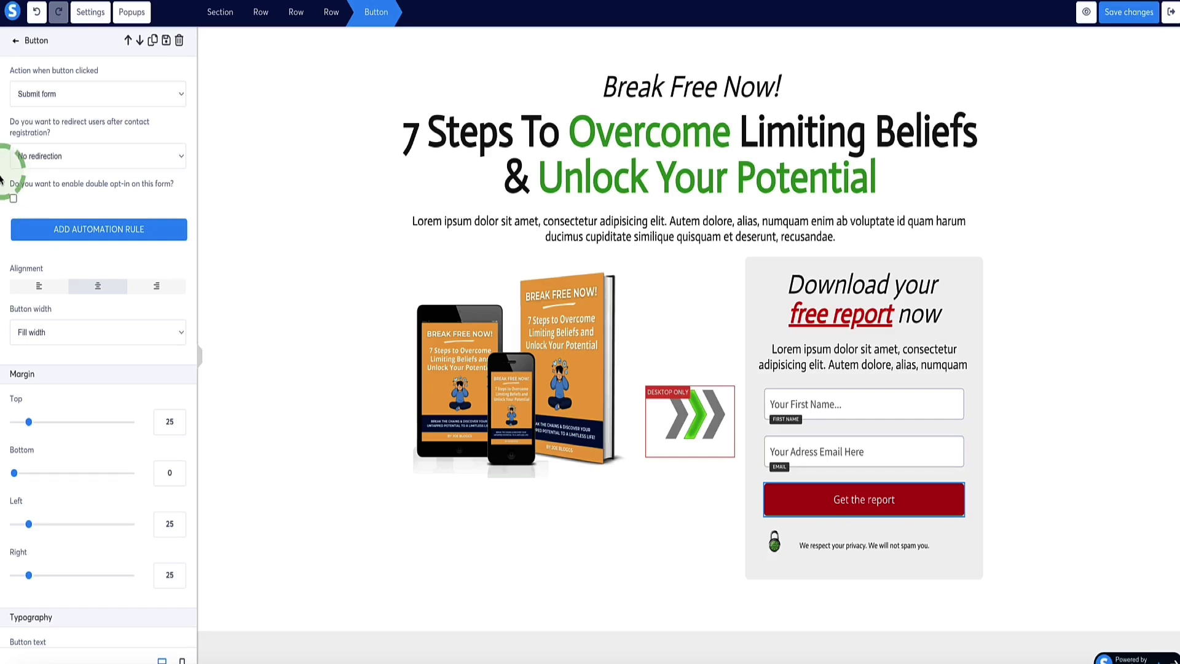
Step: Replace the opt-in button's text with "GET INSTANT ACCESS!"
scroll(79, 245, down, 5)
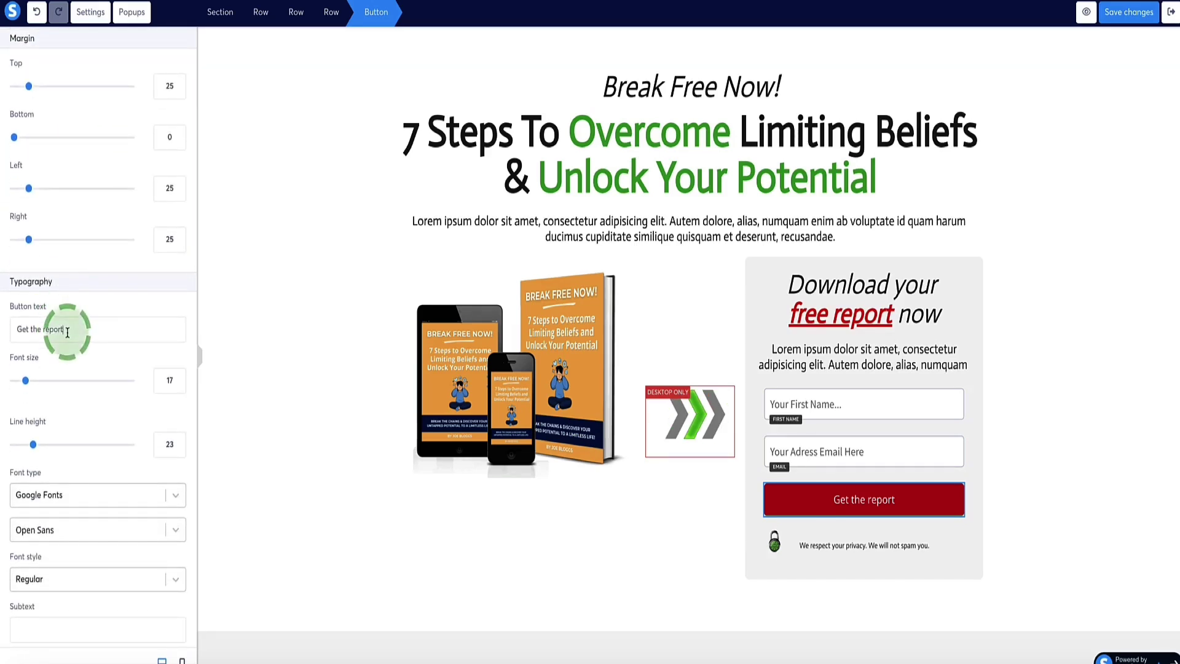
triple_click(66, 332)
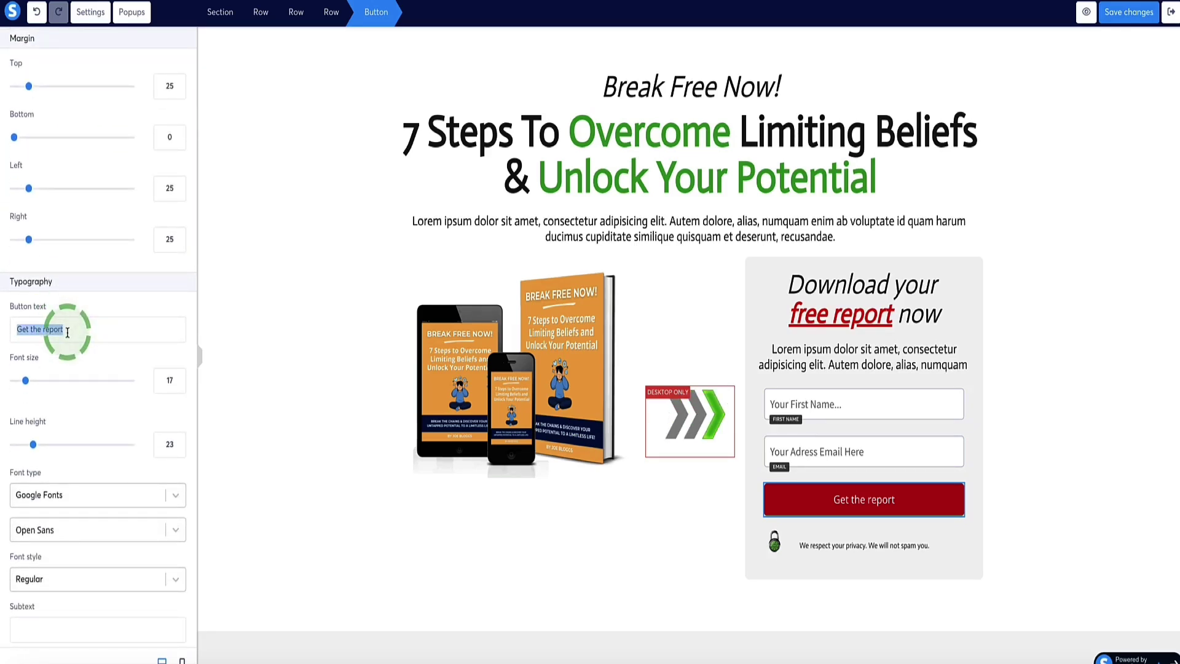
text(GET INSTANT ACCESS!)
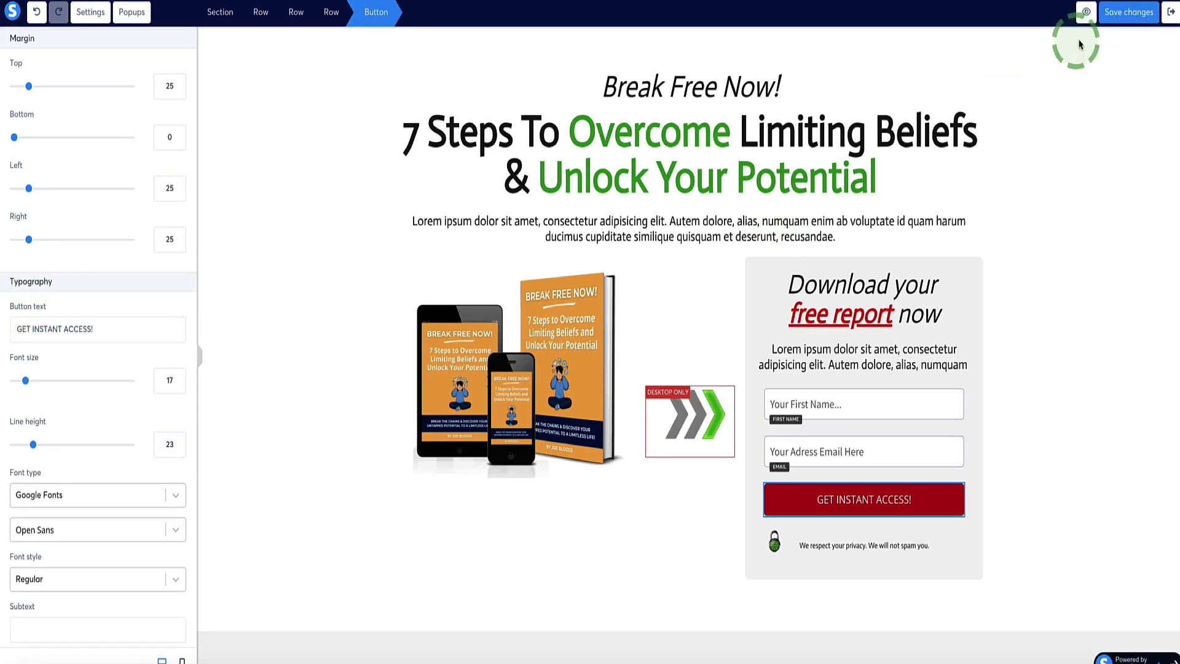
Step: Preview the landing page, then save its changes and exit to the funnel's step overview
click(1085, 16)
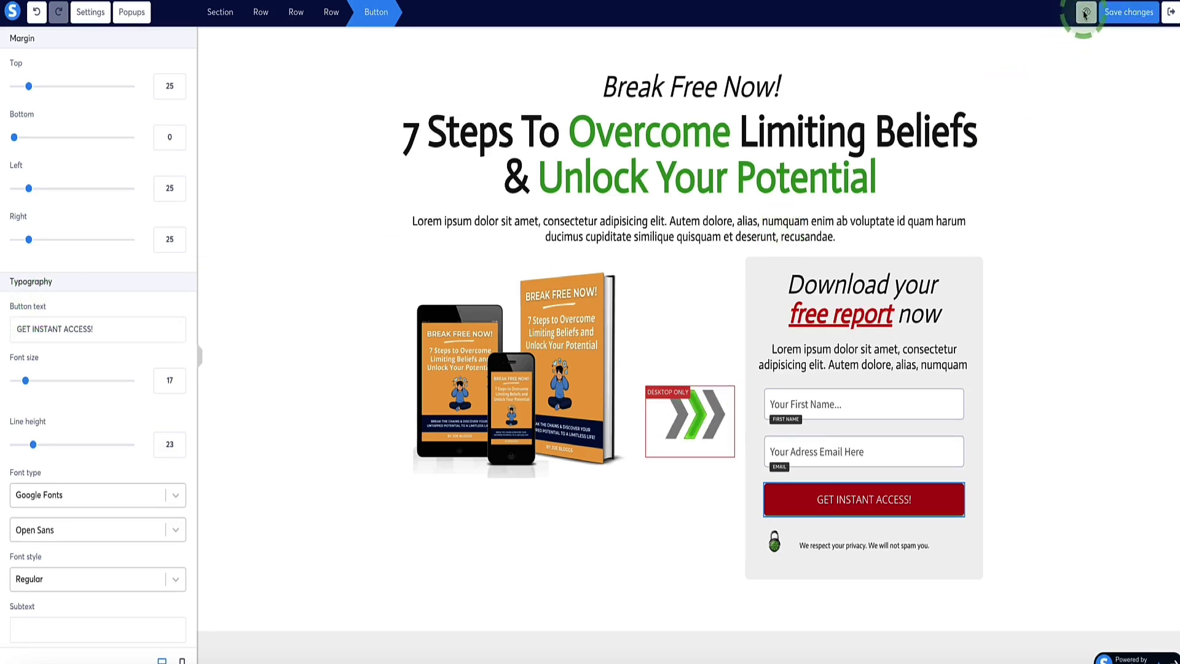
click(1173, 16)
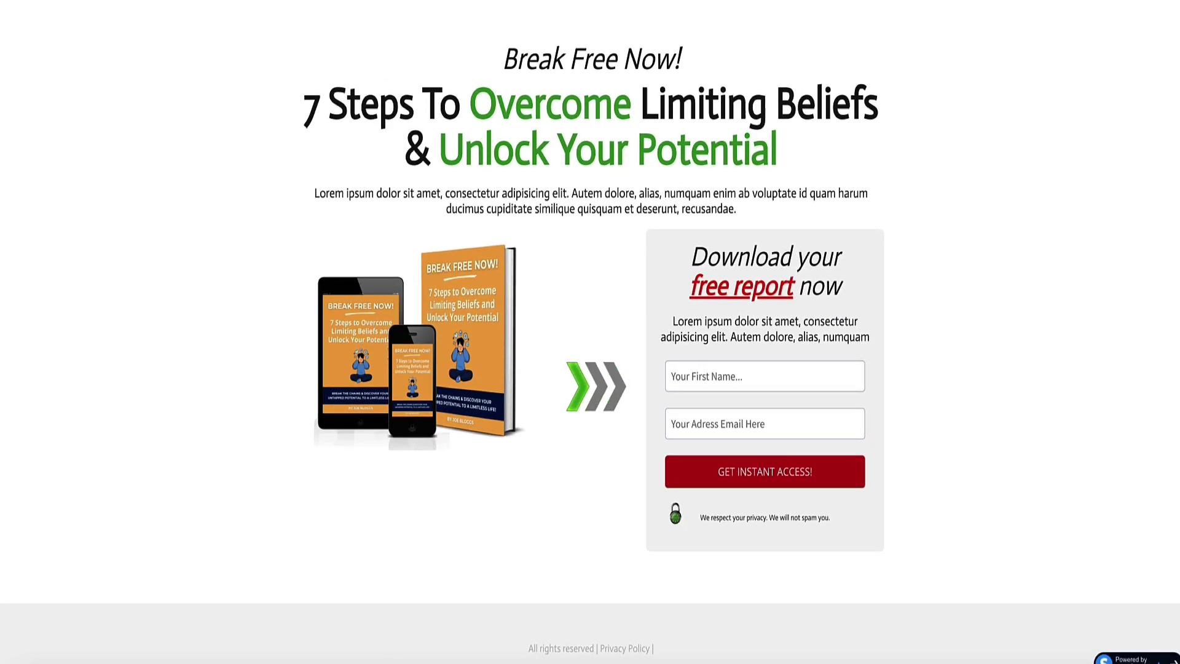
click(1085, 14)
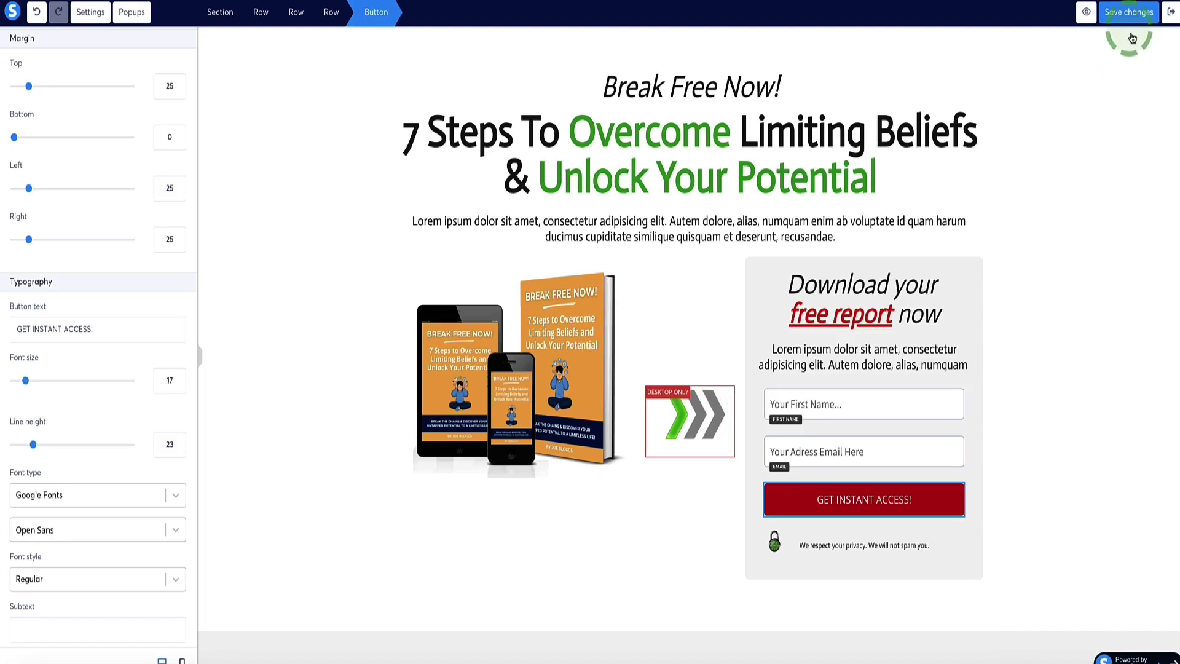
click(1129, 12)
click(1171, 19)
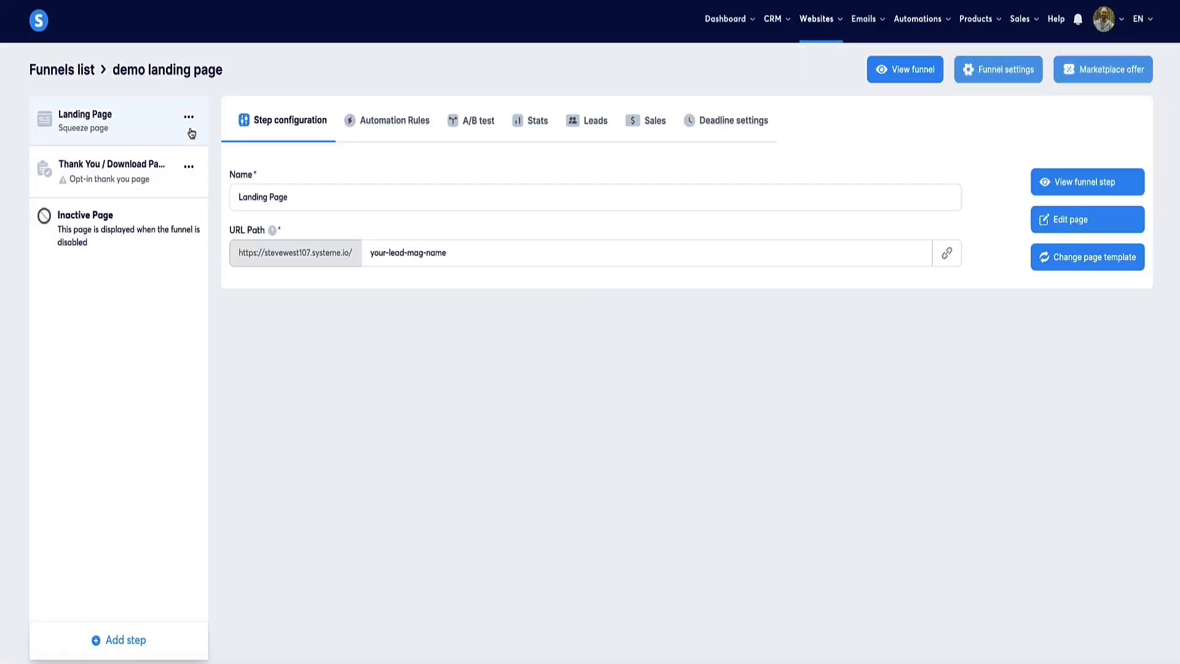
Step: Select the "Thank you!" template with the ebook download note and video for the Thank You / Download Page step
click(87, 170)
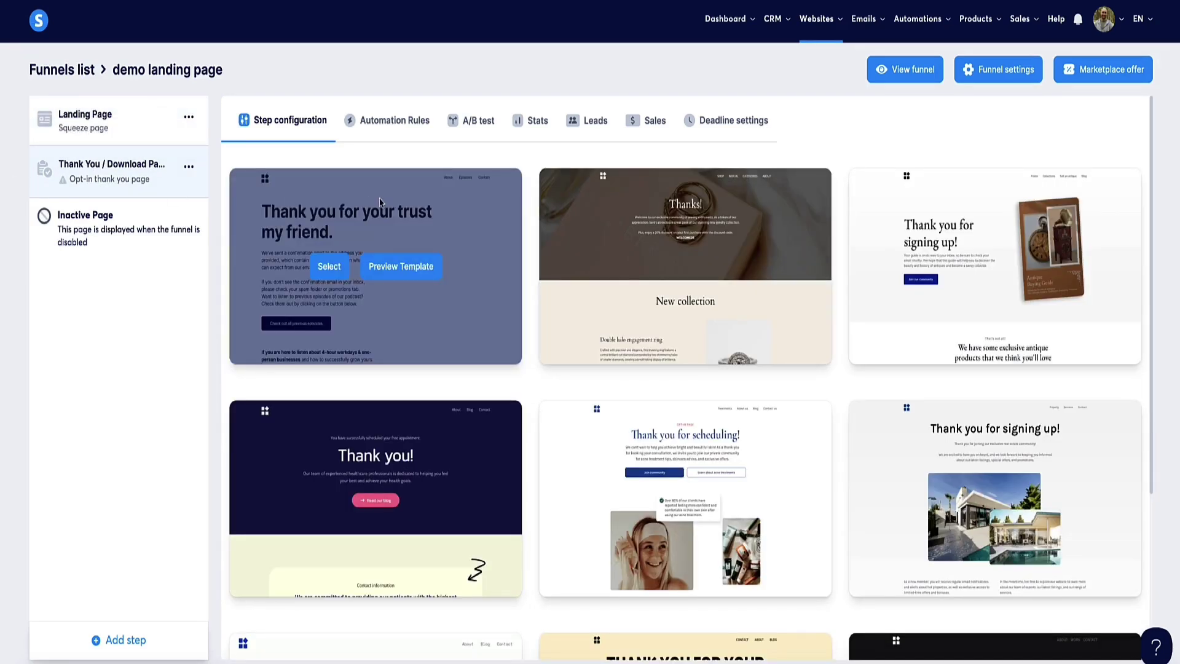
scroll(541, 215, down, 2)
scroll(541, 214, down, 2)
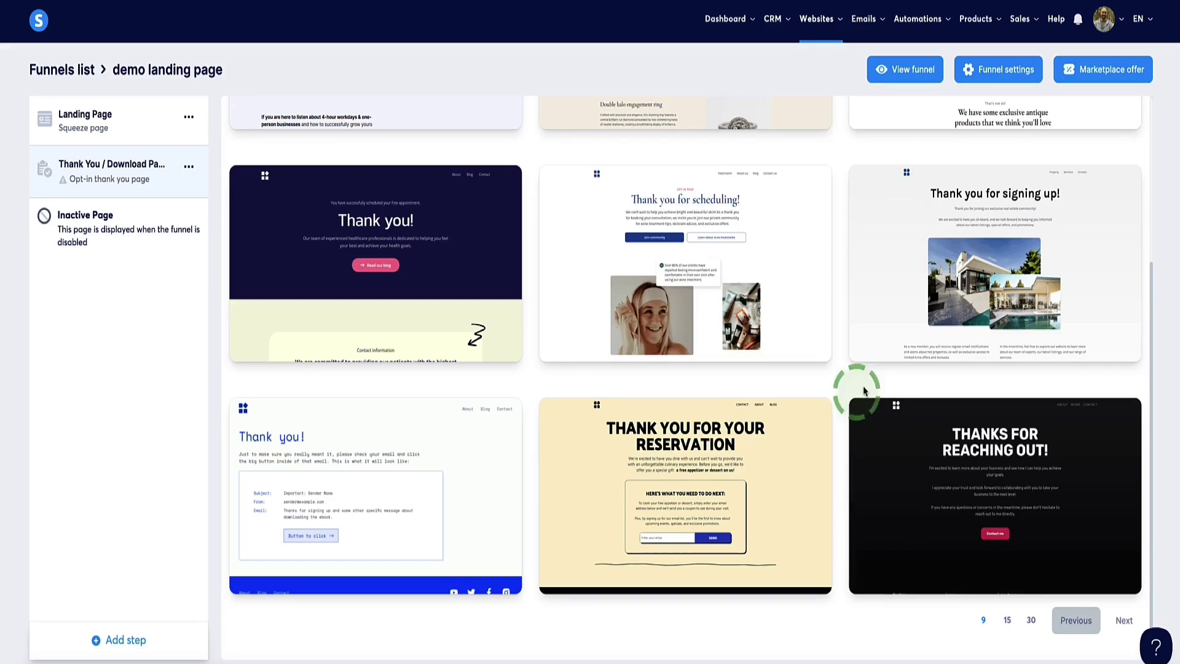
click(1124, 620)
scroll(485, 261, down, 20)
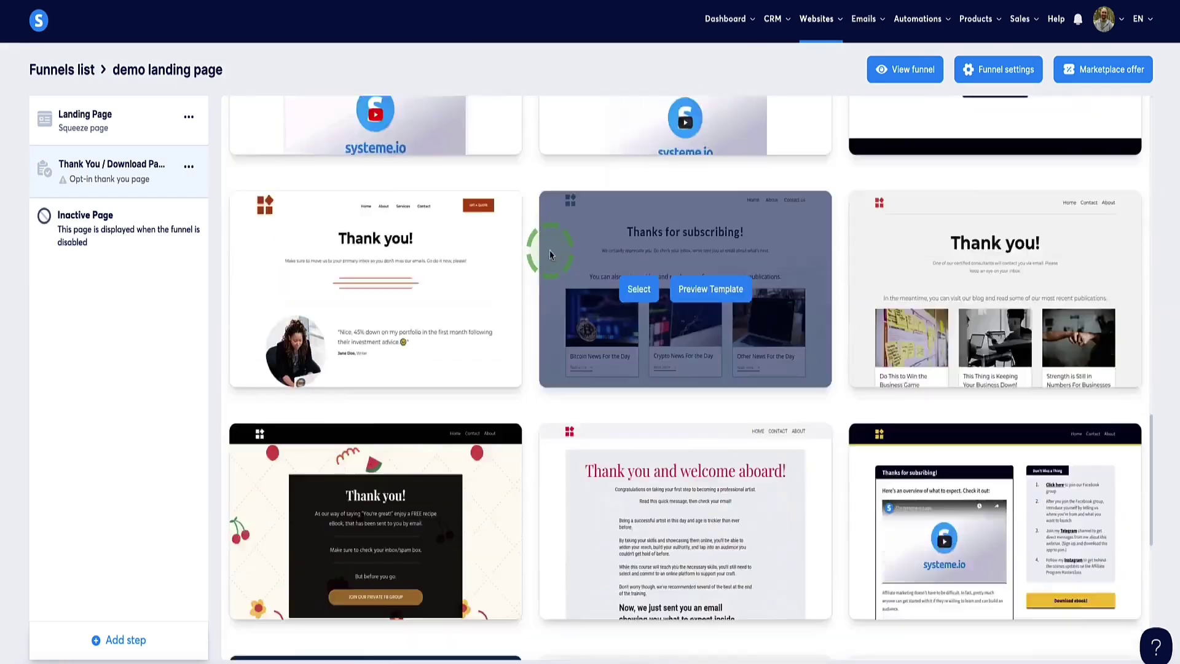
scroll(553, 252, up, 12)
scroll(553, 253, down, 1)
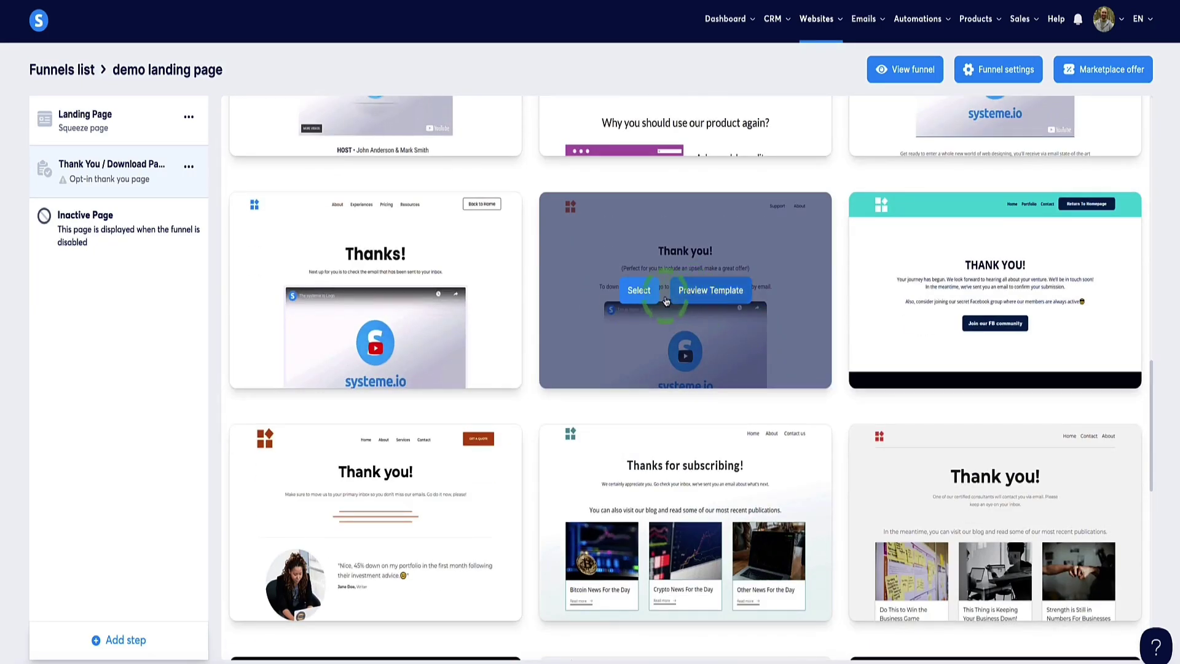
click(638, 289)
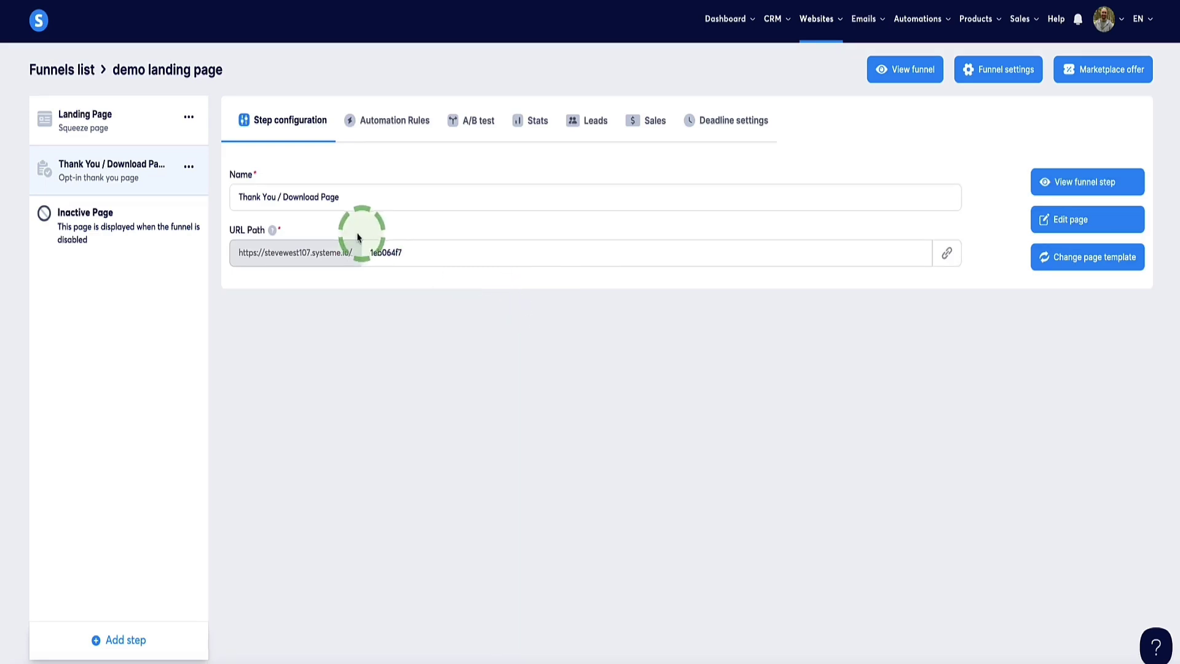
Step: Set the thank-you step's URL path to thank-you-page and open its page for editing
double_click(398, 251)
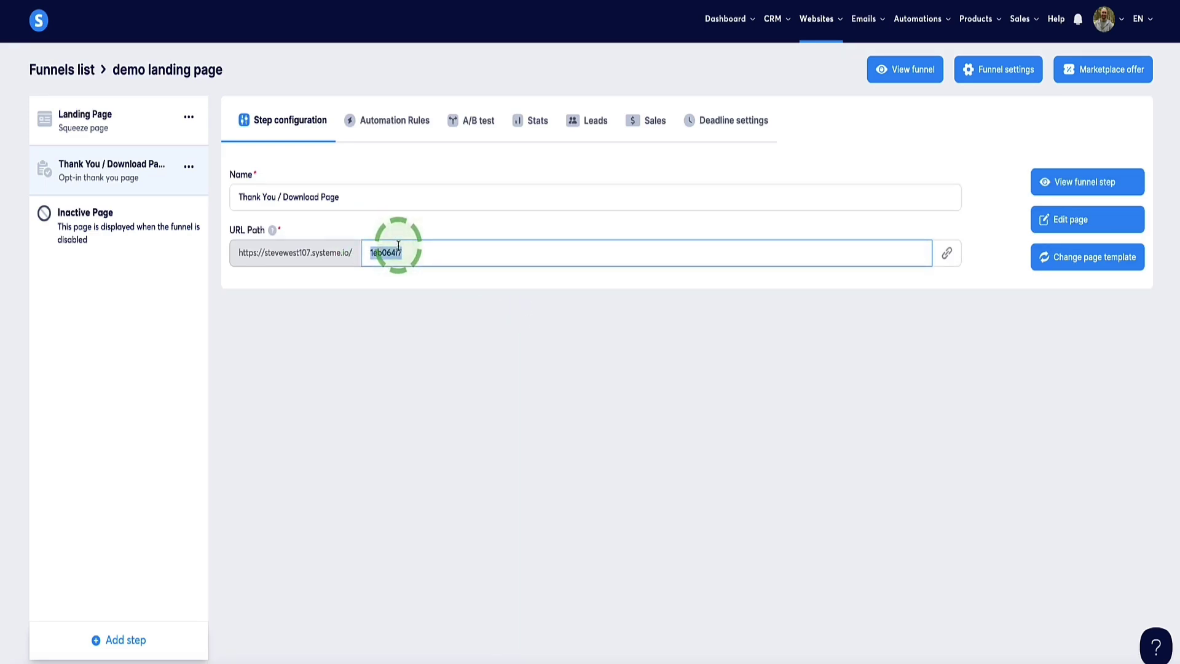
text(thank-you-page)
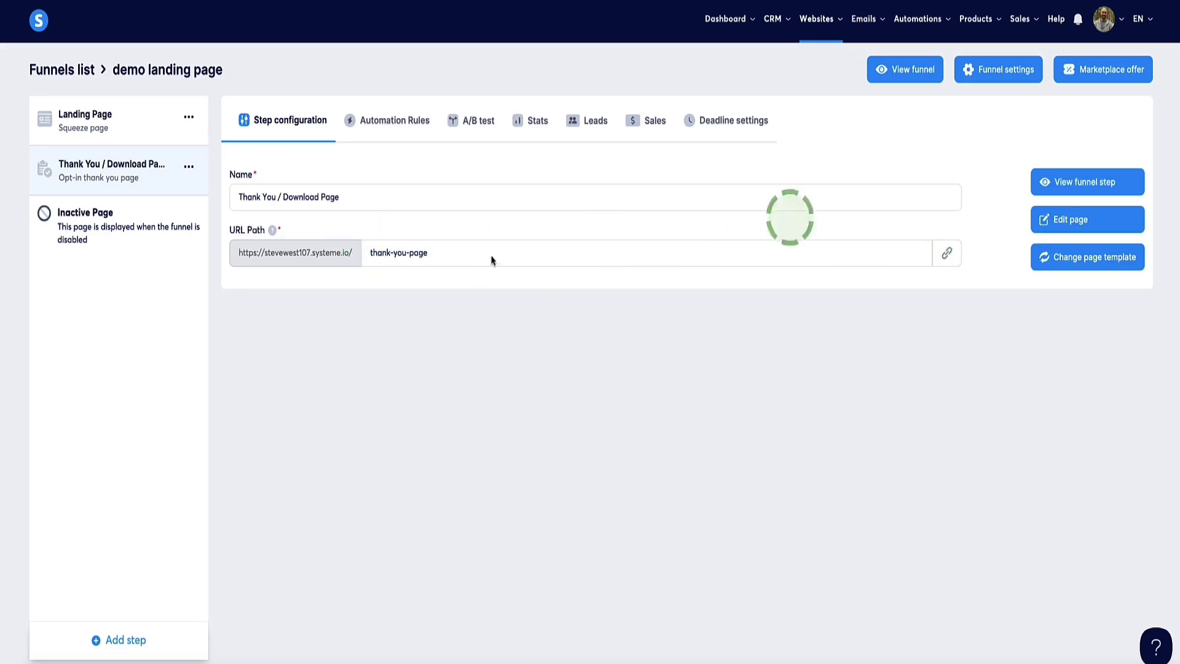
click(1071, 221)
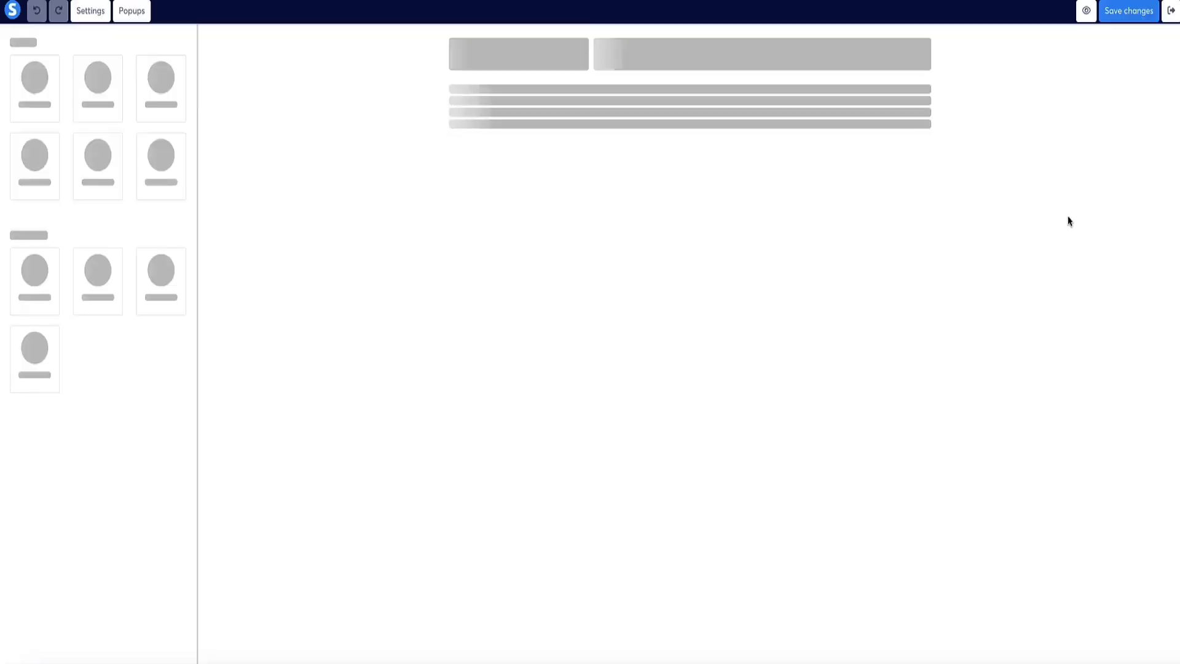
Step: Review the thank-you page's layout and the video element's source settings, including the available video types and URL
scroll(353, 237, down, 10)
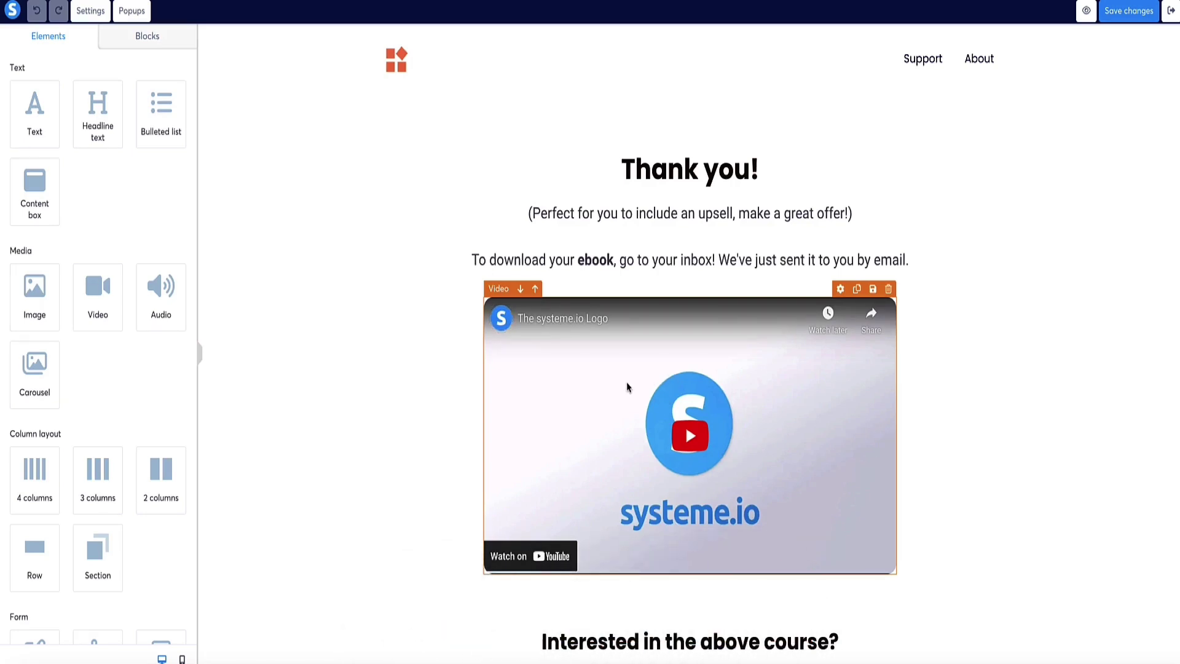
scroll(628, 386, down, 3)
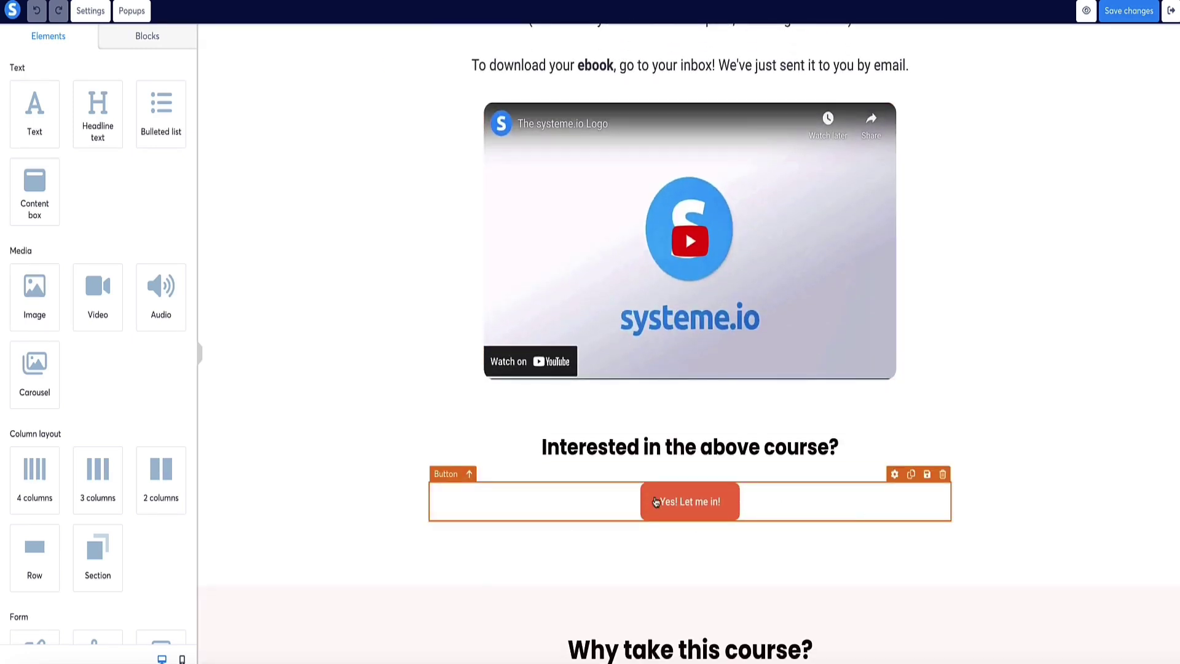
scroll(489, 453, up, 3)
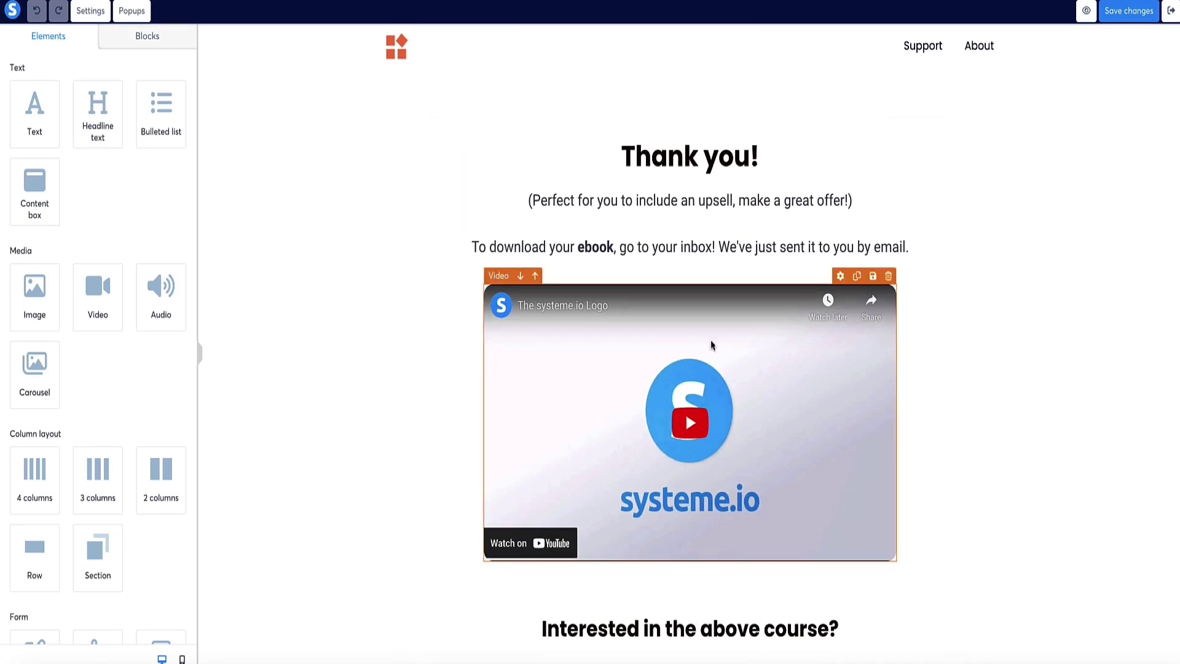
scroll(749, 339, down, 2)
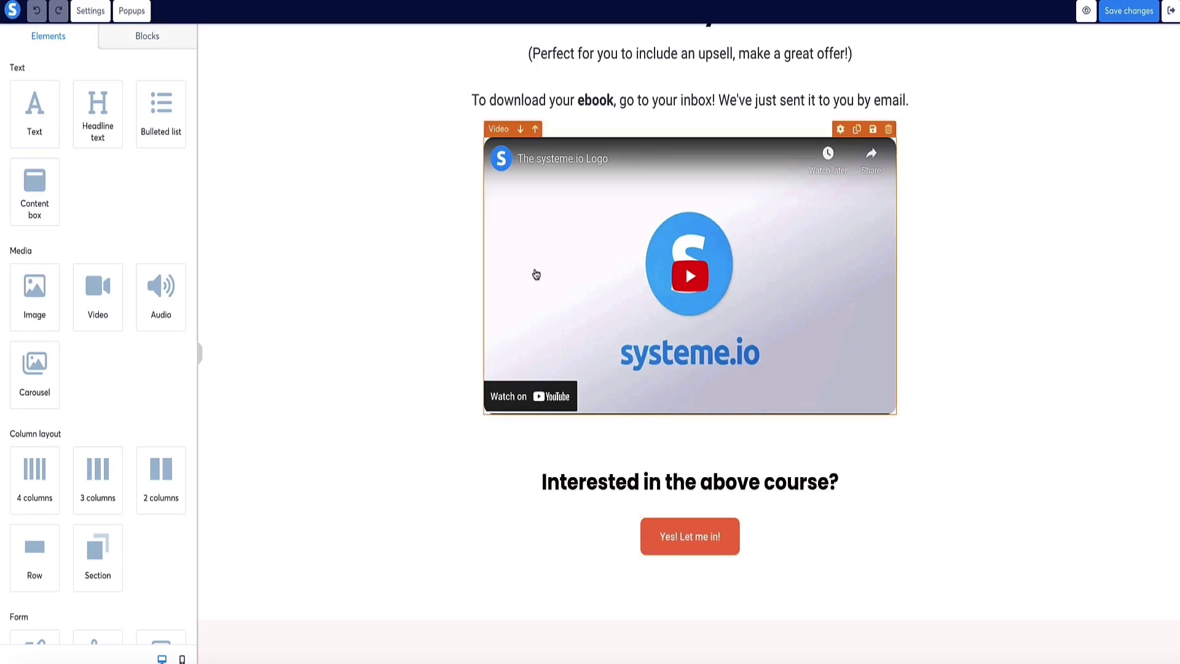
scroll(540, 272, up, 2)
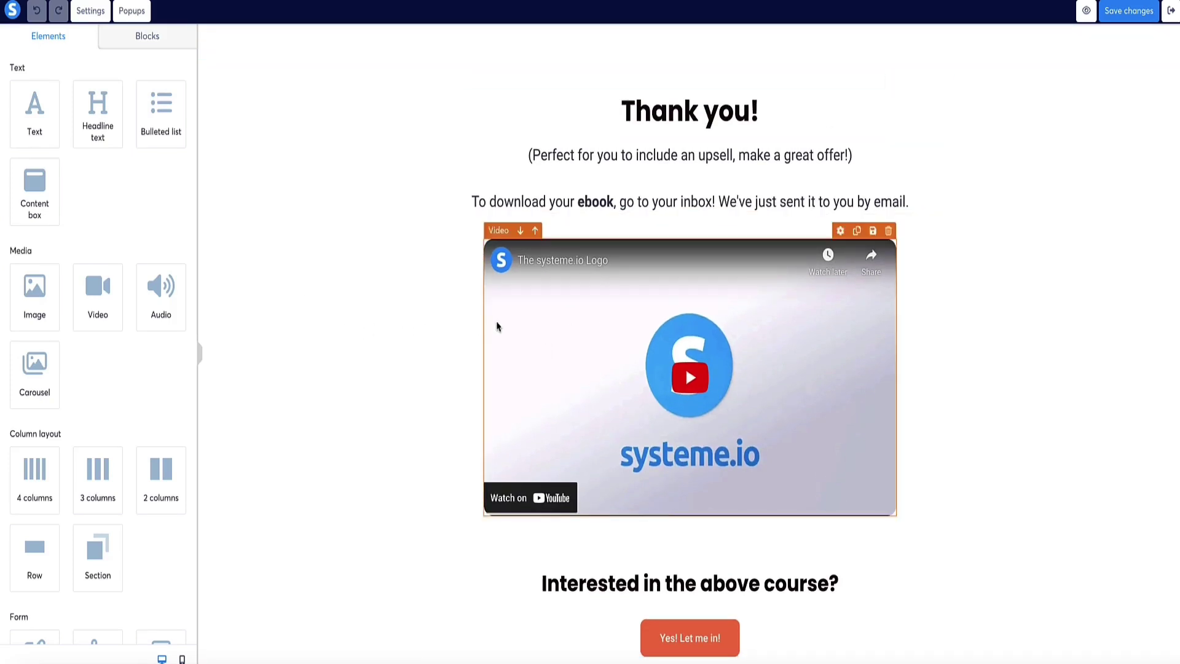
click(559, 318)
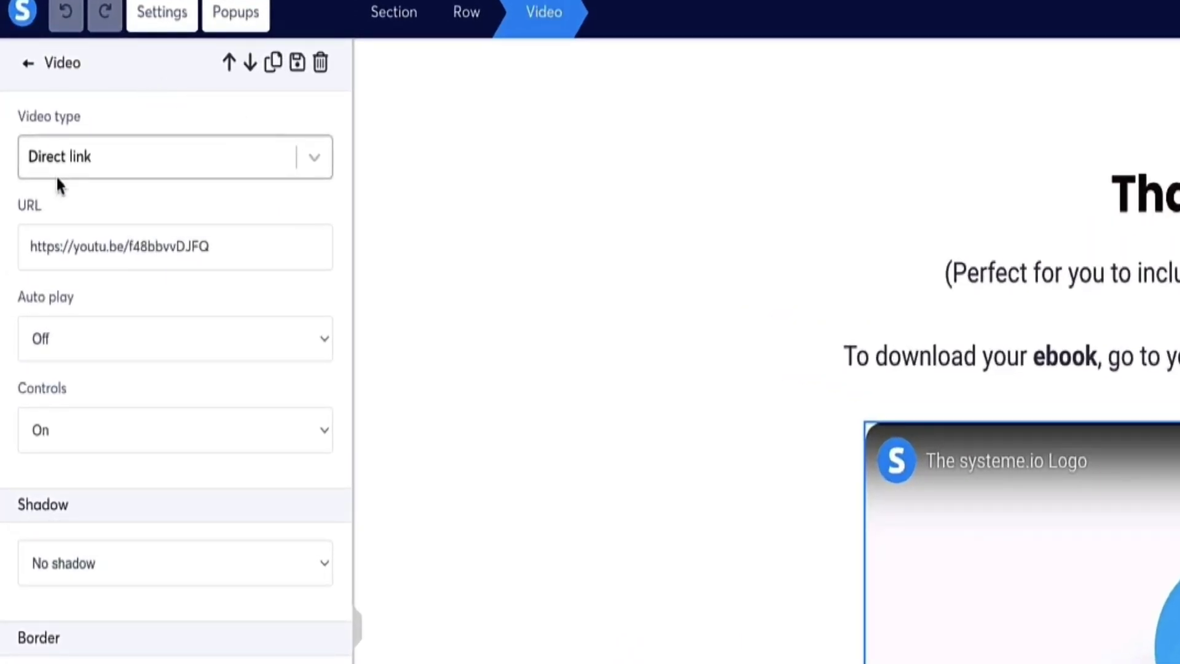
click(315, 161)
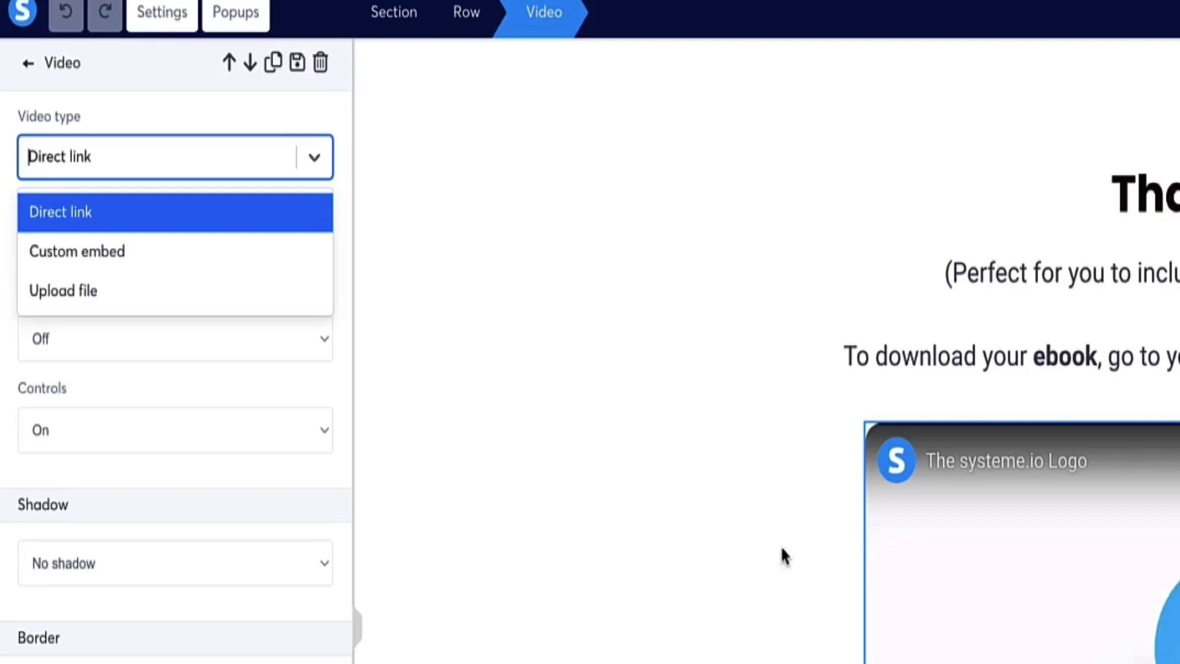
click(234, 216)
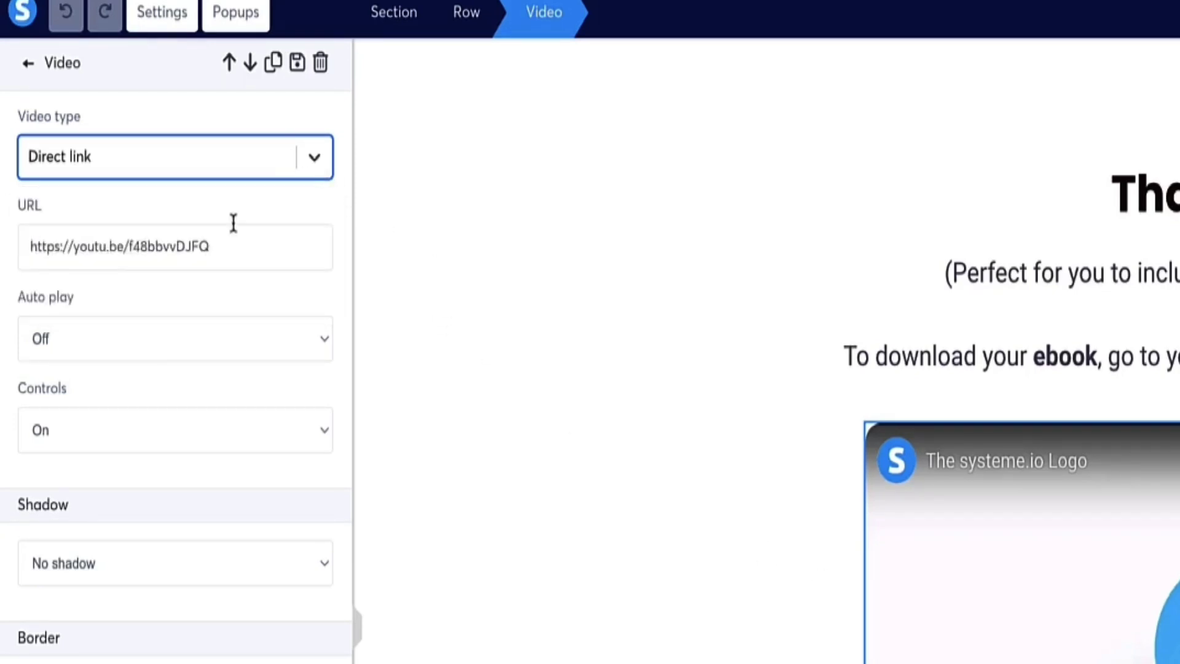
drag(240, 249, 18, 252)
click(258, 159)
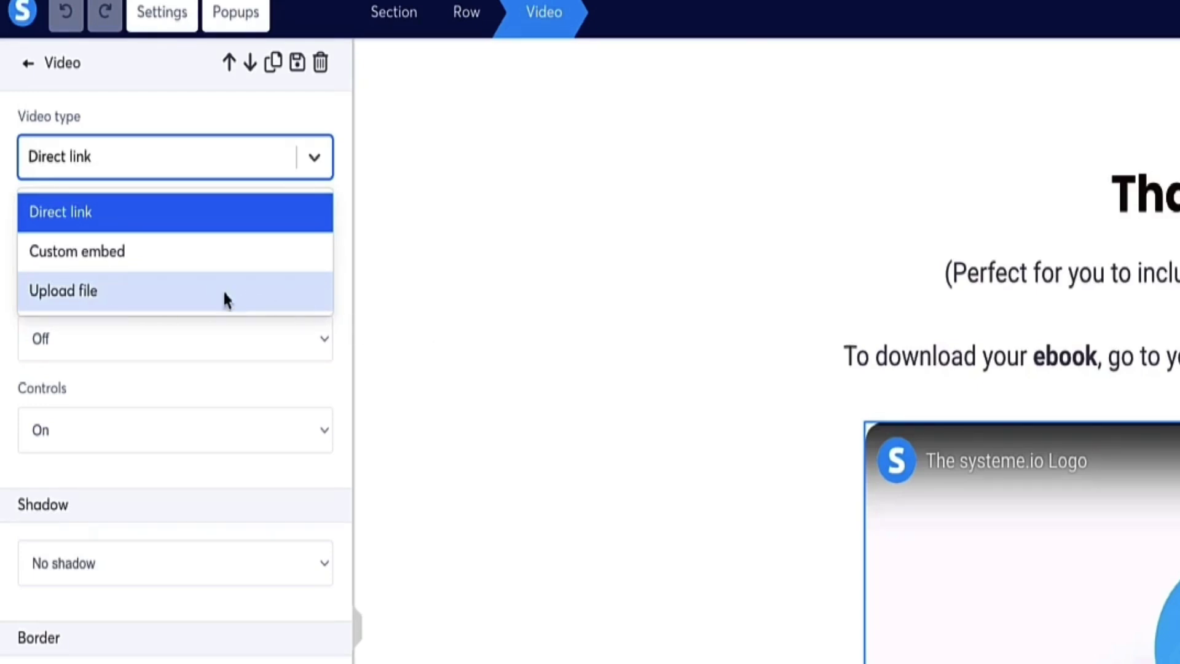
click(343, 269)
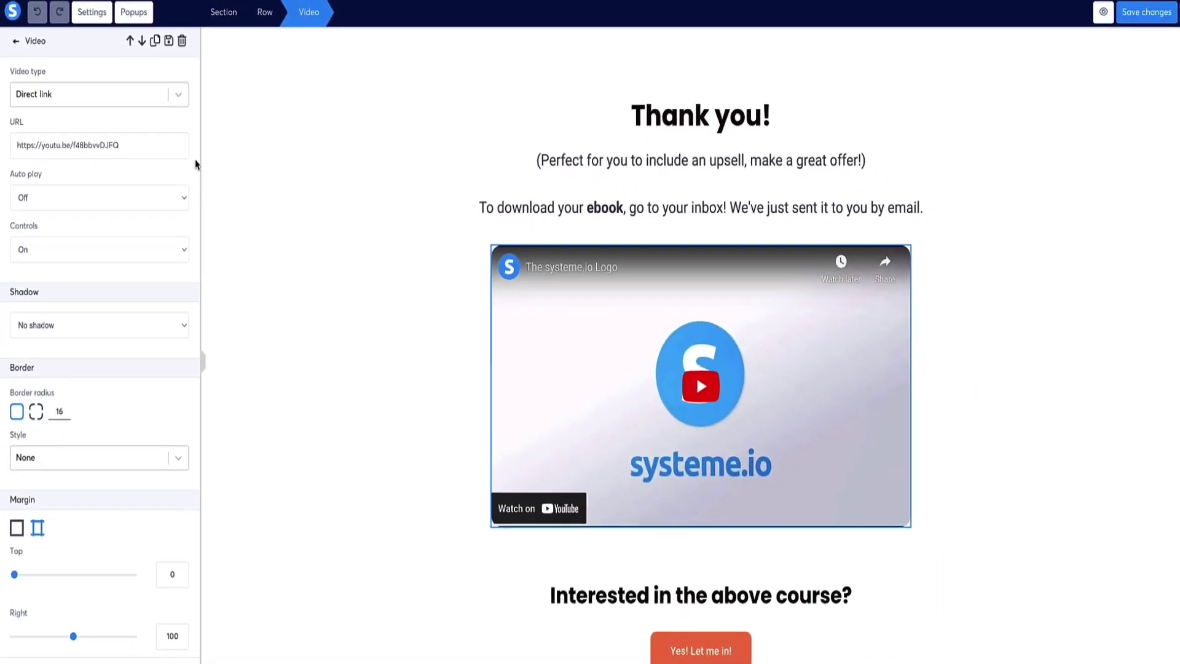
click(390, 303)
Step: Examine the "Yes! Let me in!" button's action options and the URL setting for its Open URL action
scroll(389, 303, down, 3)
click(672, 487)
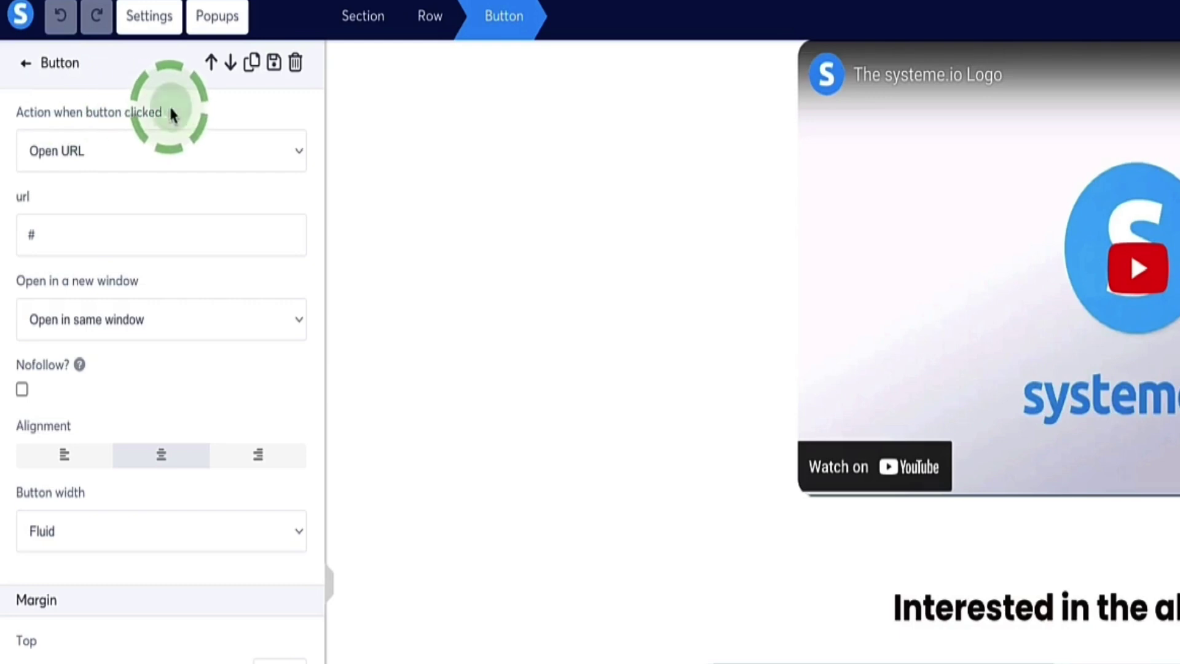
drag(169, 105, 25, 118)
click(264, 154)
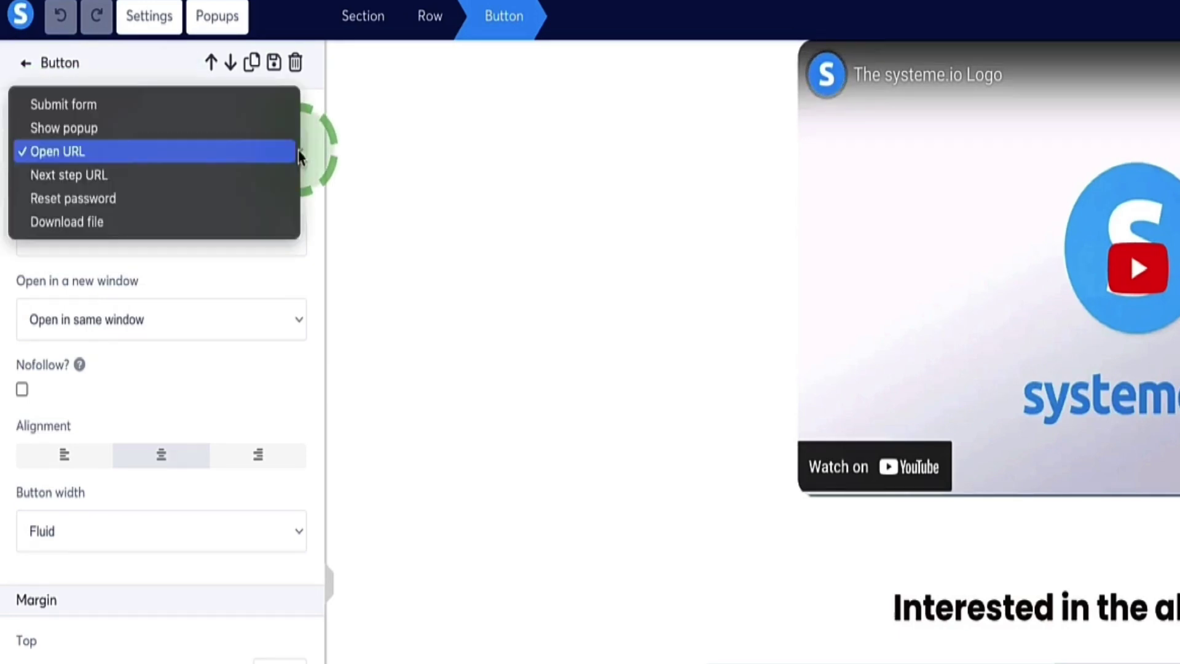
click(58, 154)
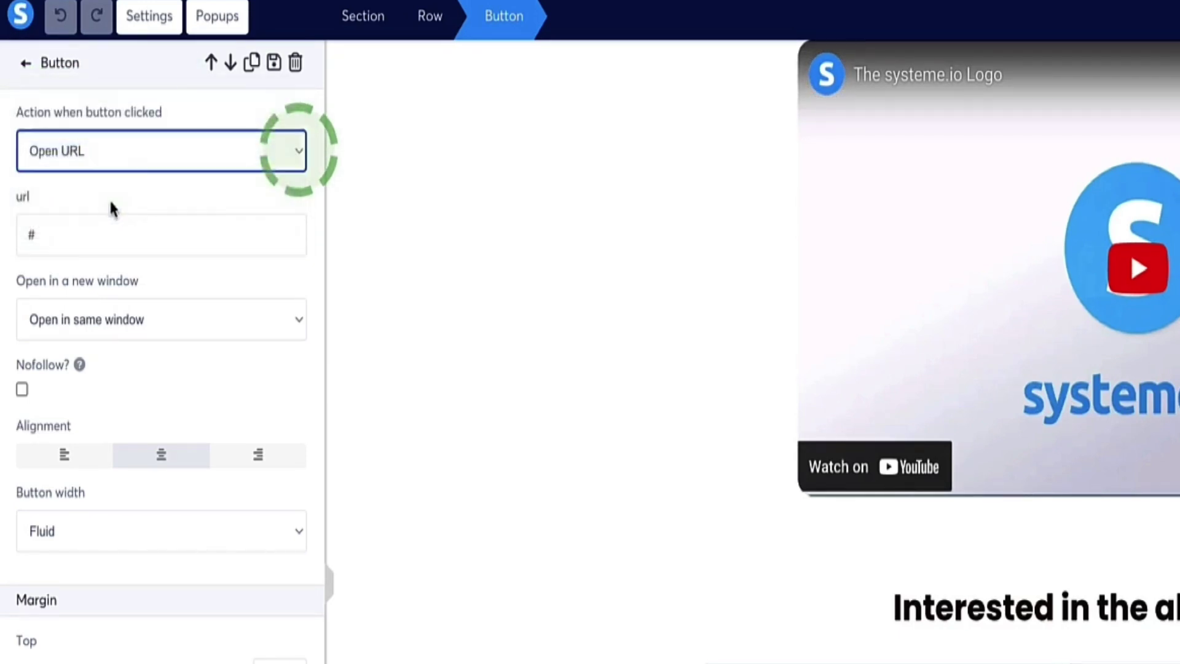
click(72, 237)
drag(121, 245, 13, 241)
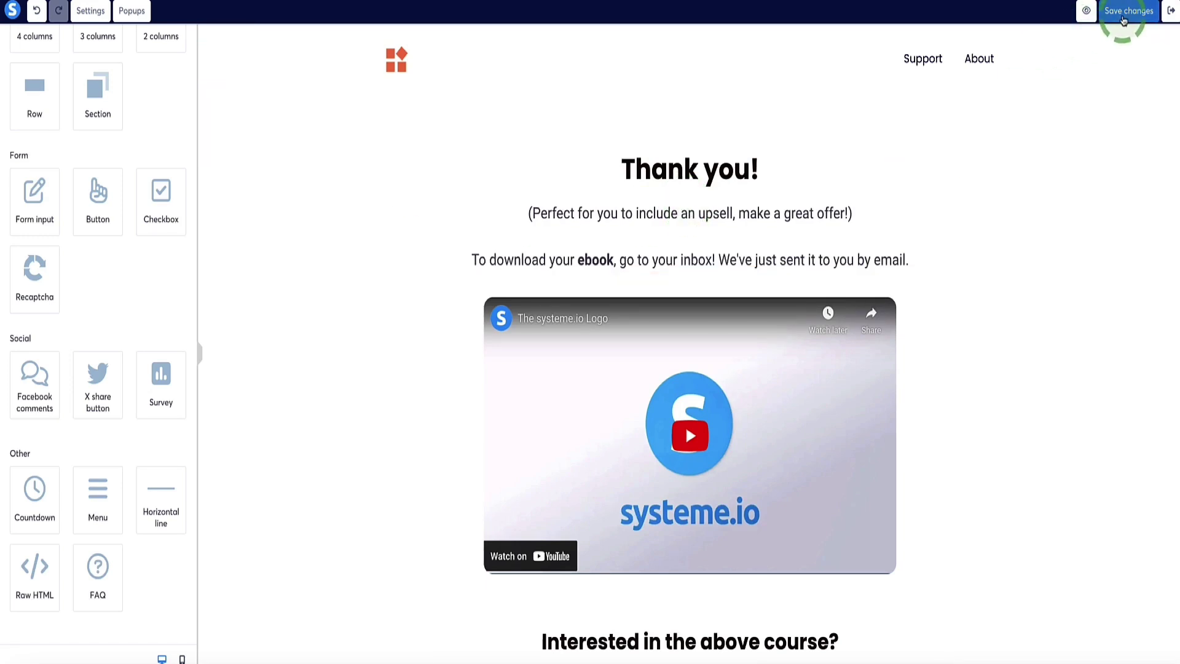
Step: Save and close the thank-you page, and select the Landing Page step of the funnel
click(1171, 9)
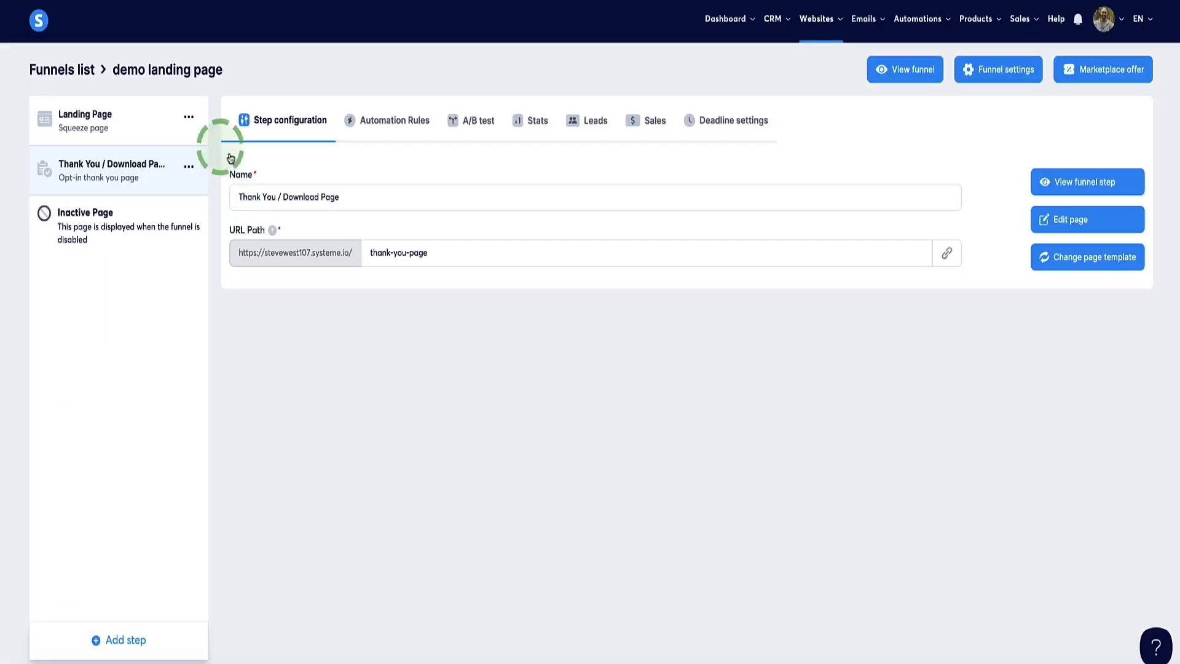
click(114, 120)
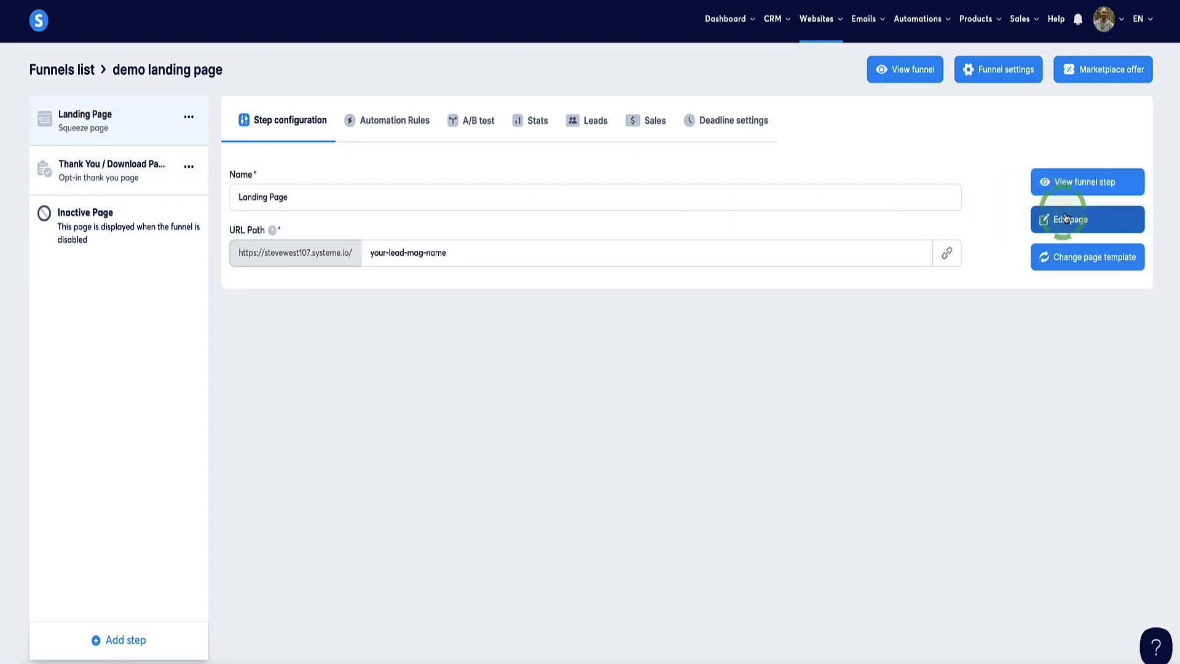
Step: Open the landing page for editing and keep the "GET INSTANT ACCESS!" button's action set to Submit form
click(1084, 223)
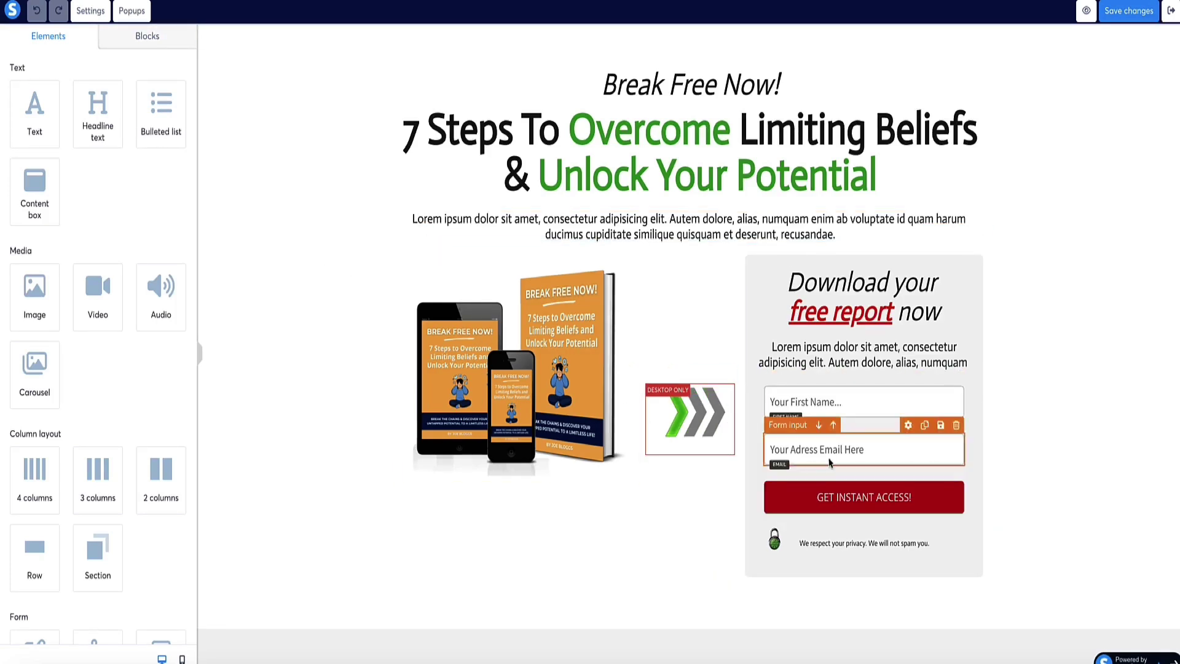
click(845, 501)
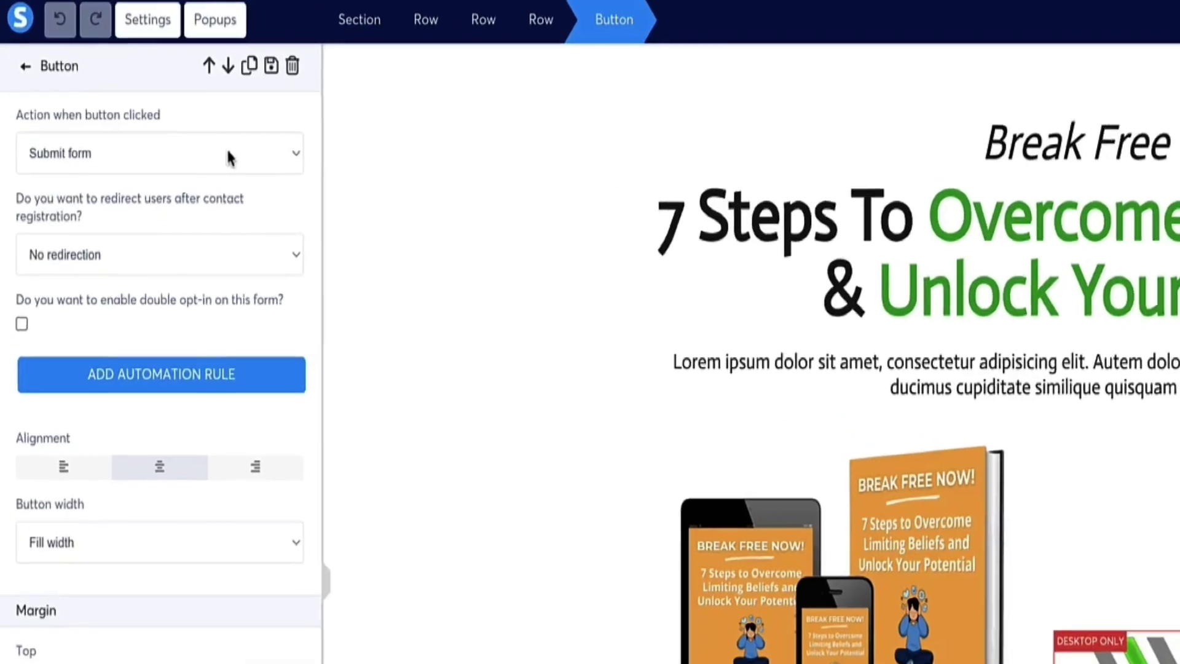
click(49, 123)
click(175, 131)
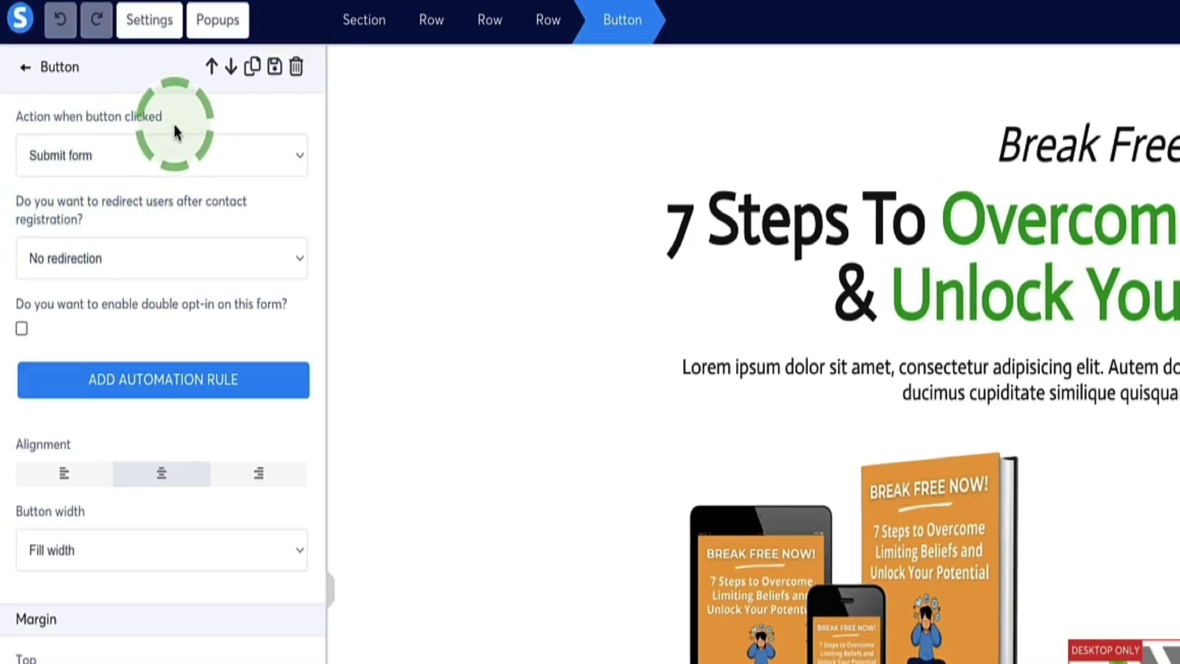
drag(174, 125, 13, 117)
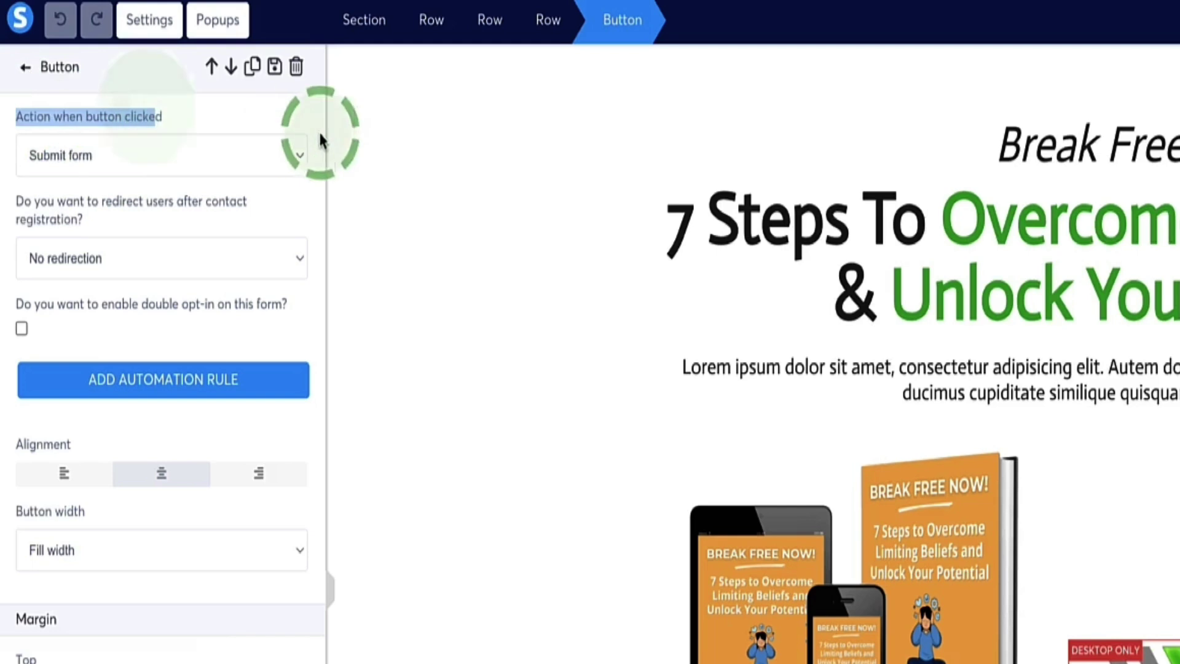
click(292, 153)
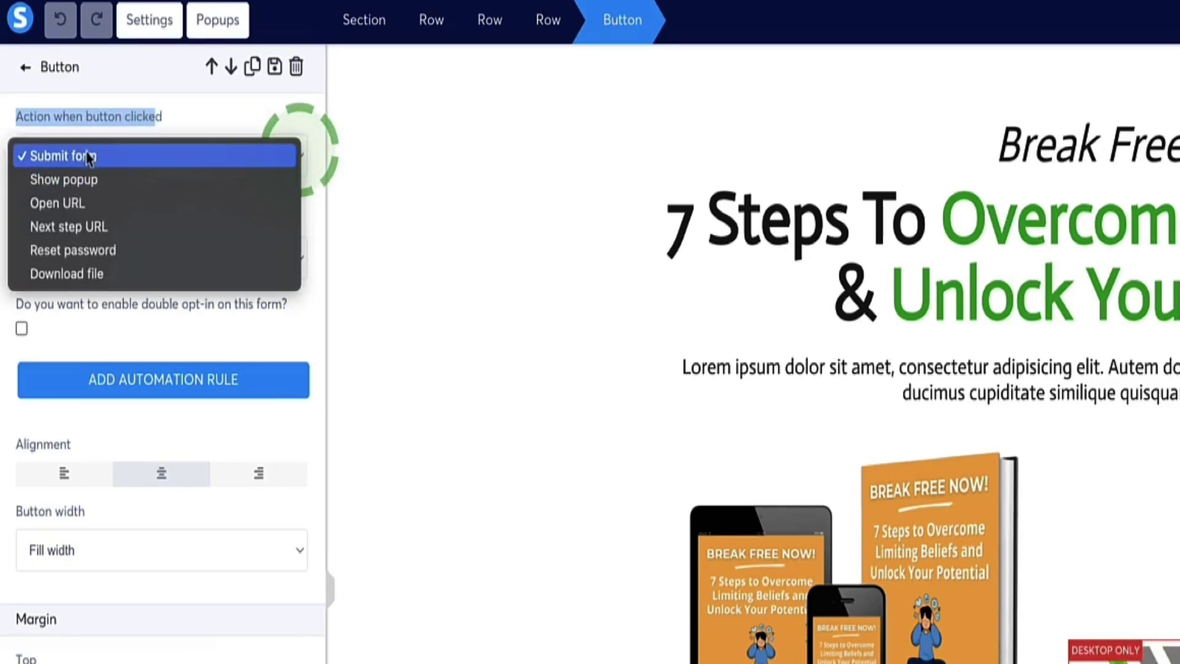
click(61, 159)
click(17, 205)
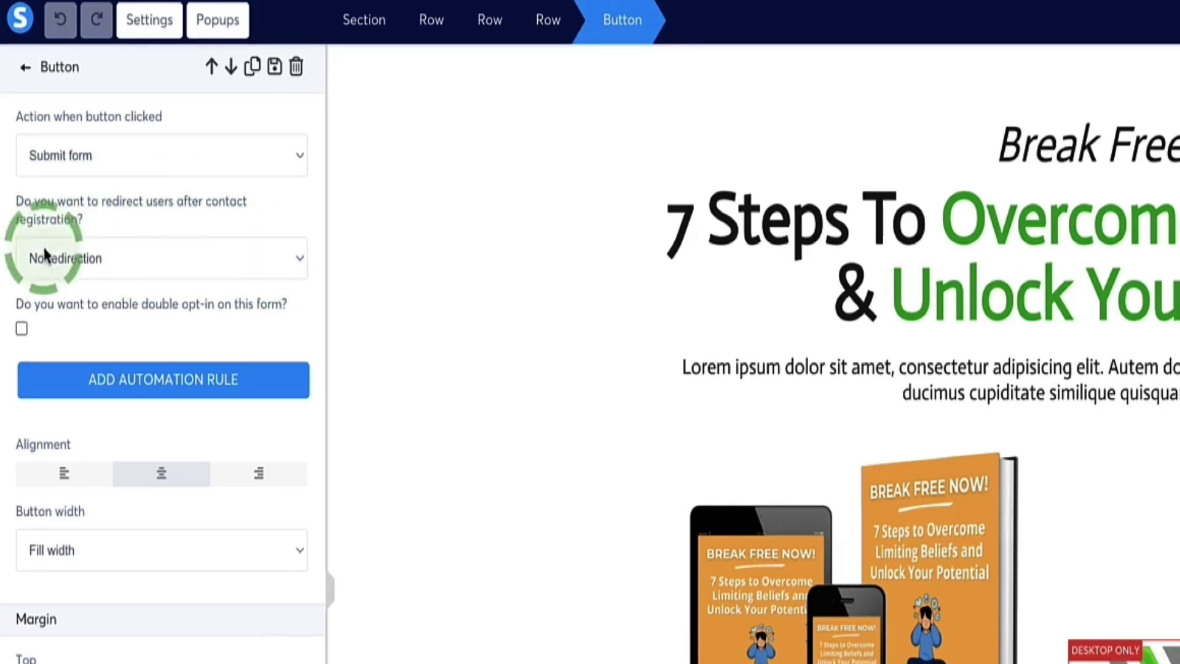
Step: Redirect users to the next step after contact registration and save the landing page
click(296, 263)
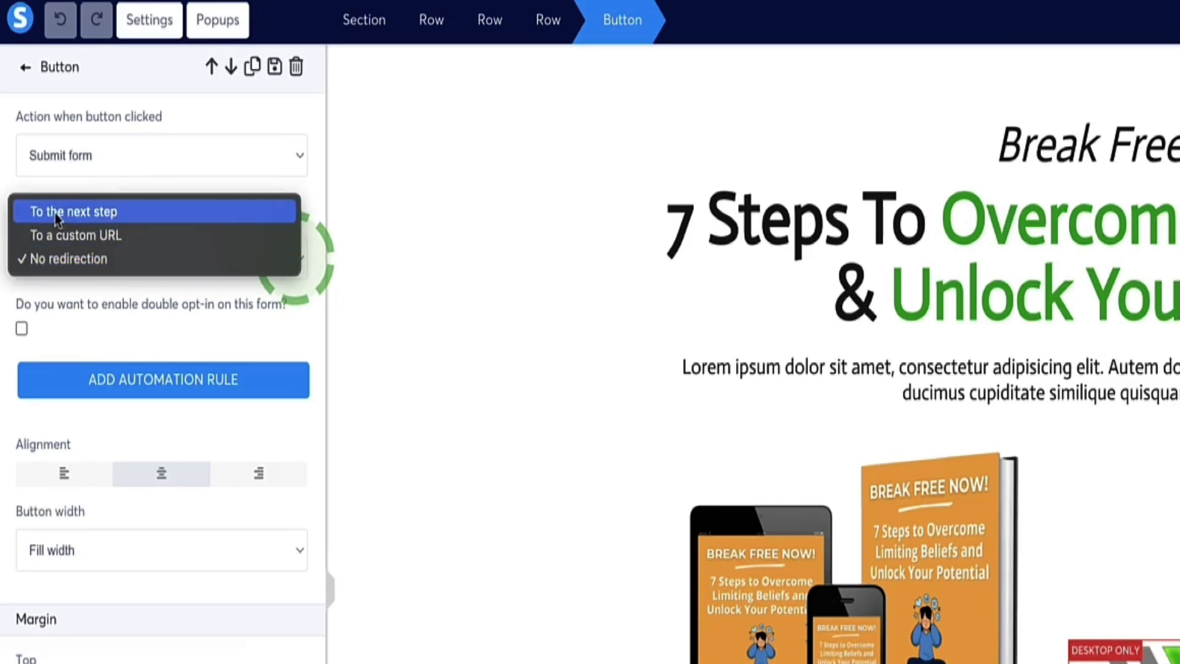
click(80, 217)
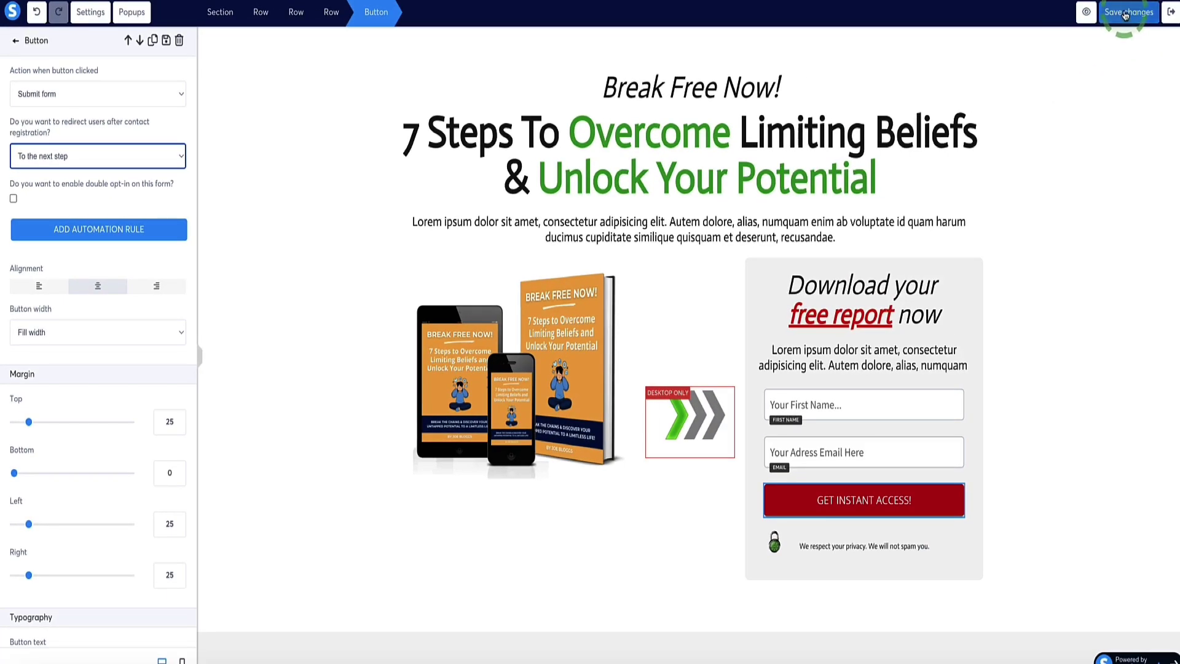
click(1126, 14)
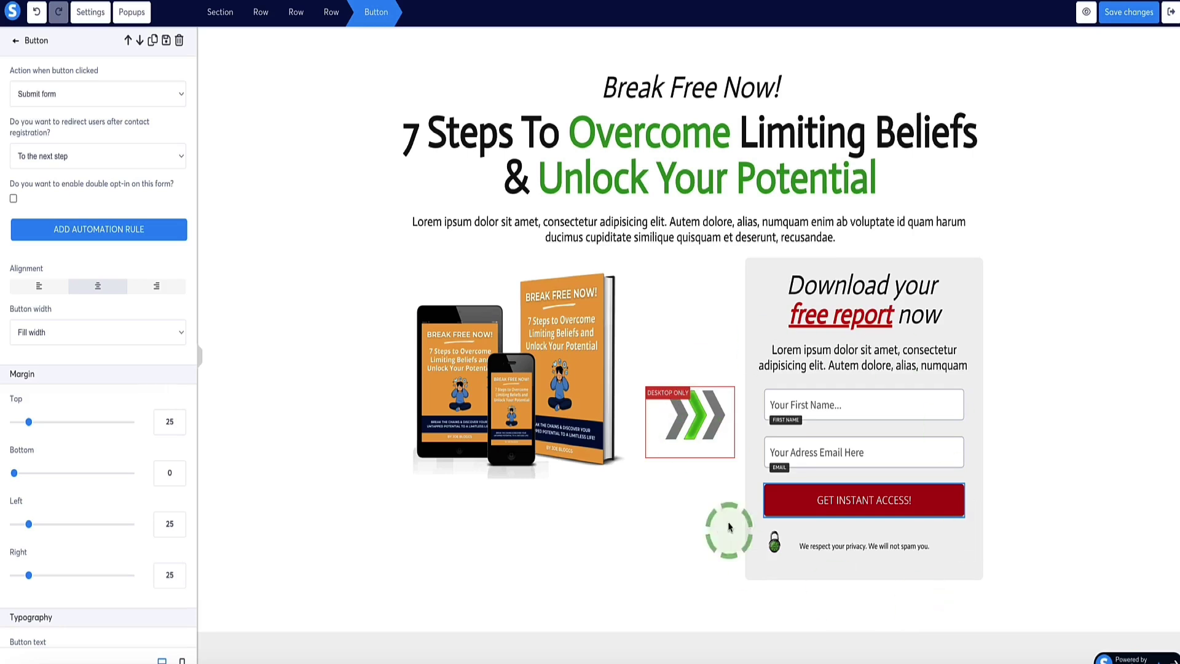
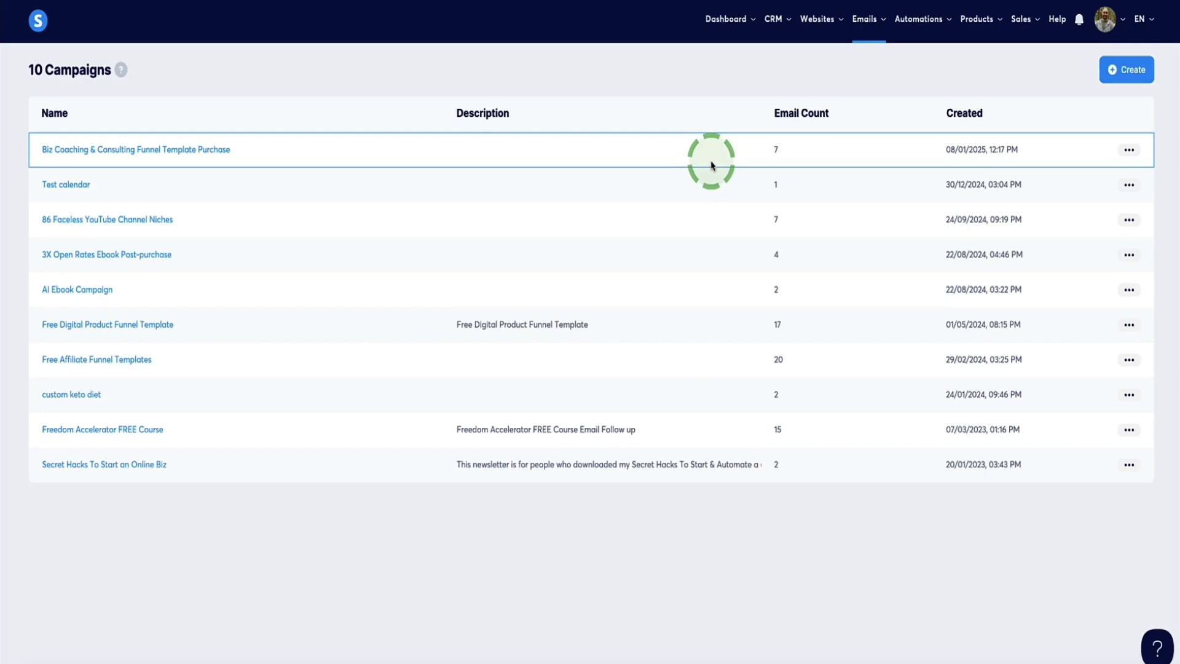
Step: Create an email campaign named "demo campaign" with the available sender email address
click(1129, 70)
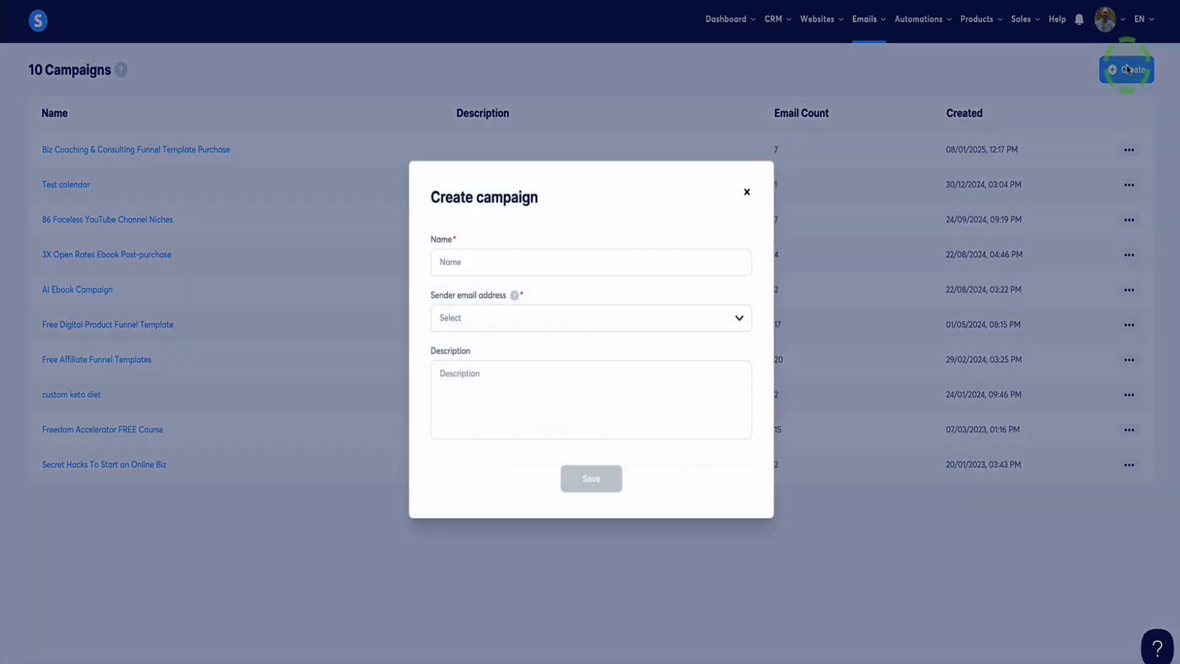
click(551, 264)
text(demo campaign)
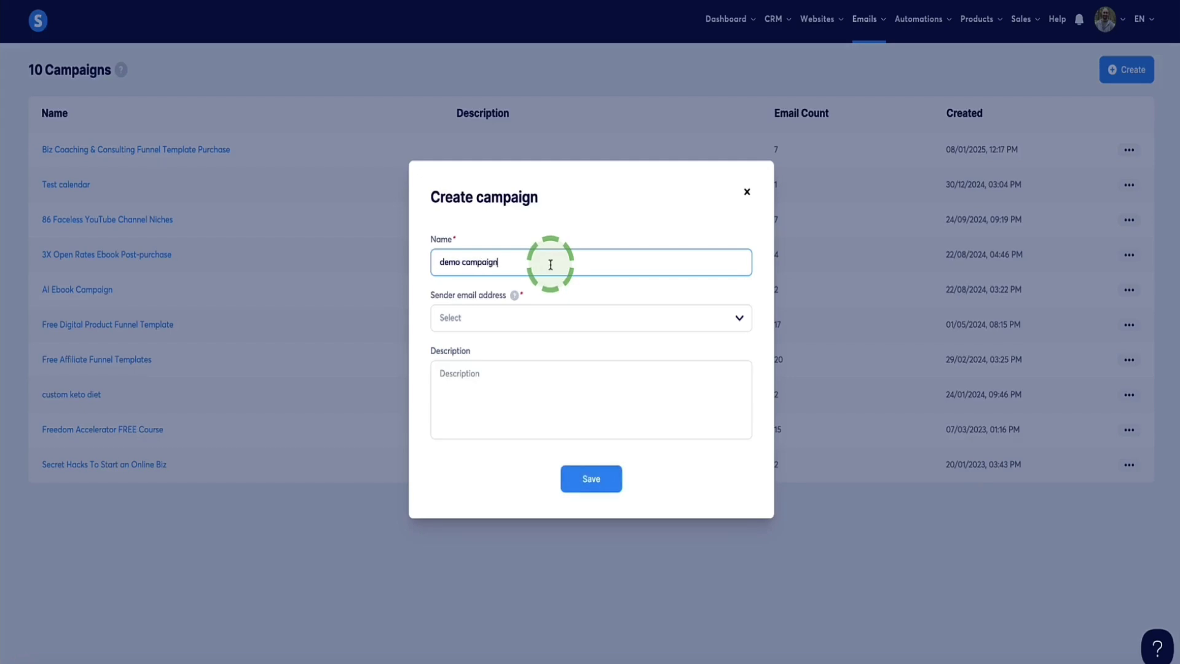
click(591, 479)
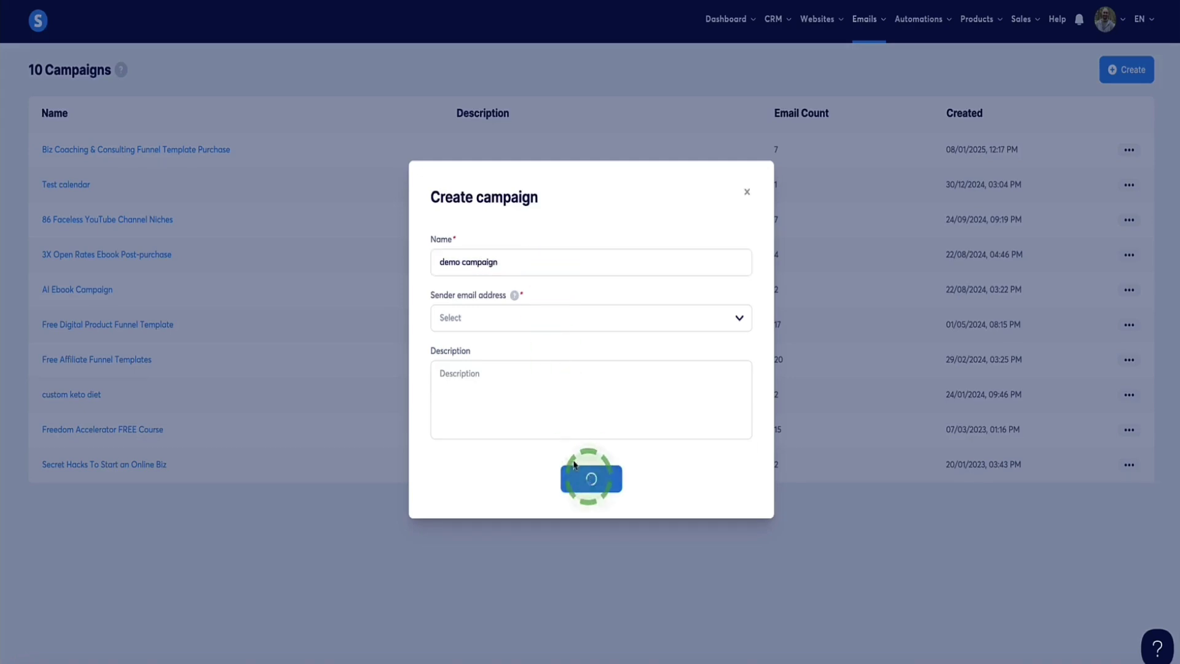
click(691, 312)
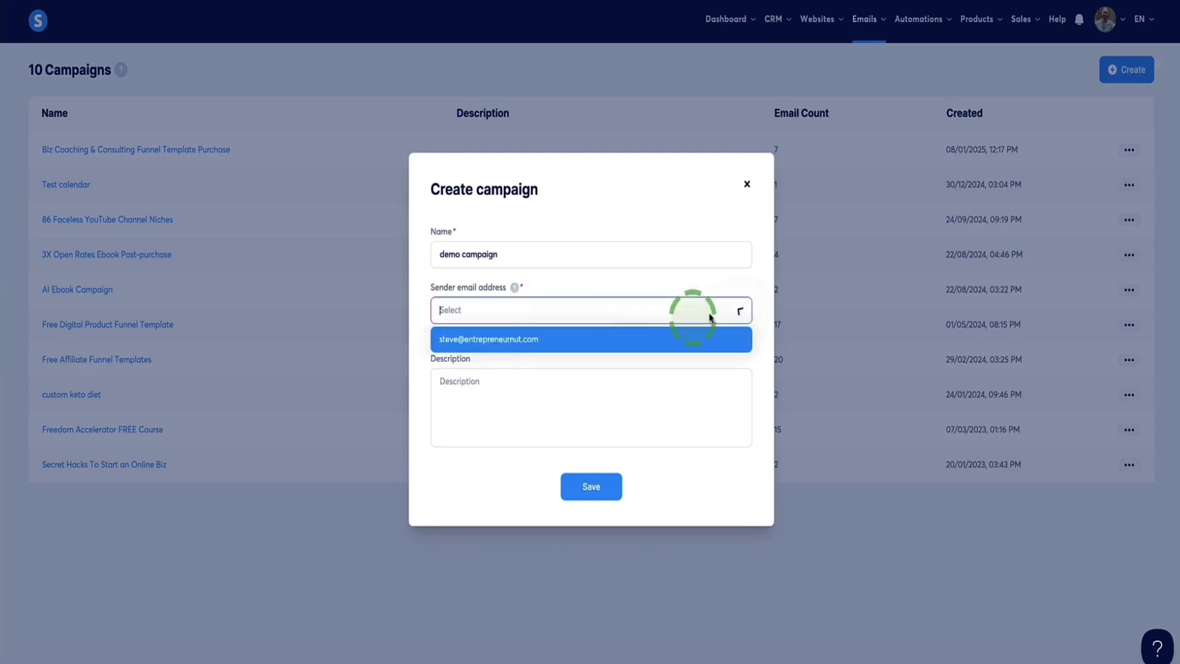
click(501, 341)
click(566, 486)
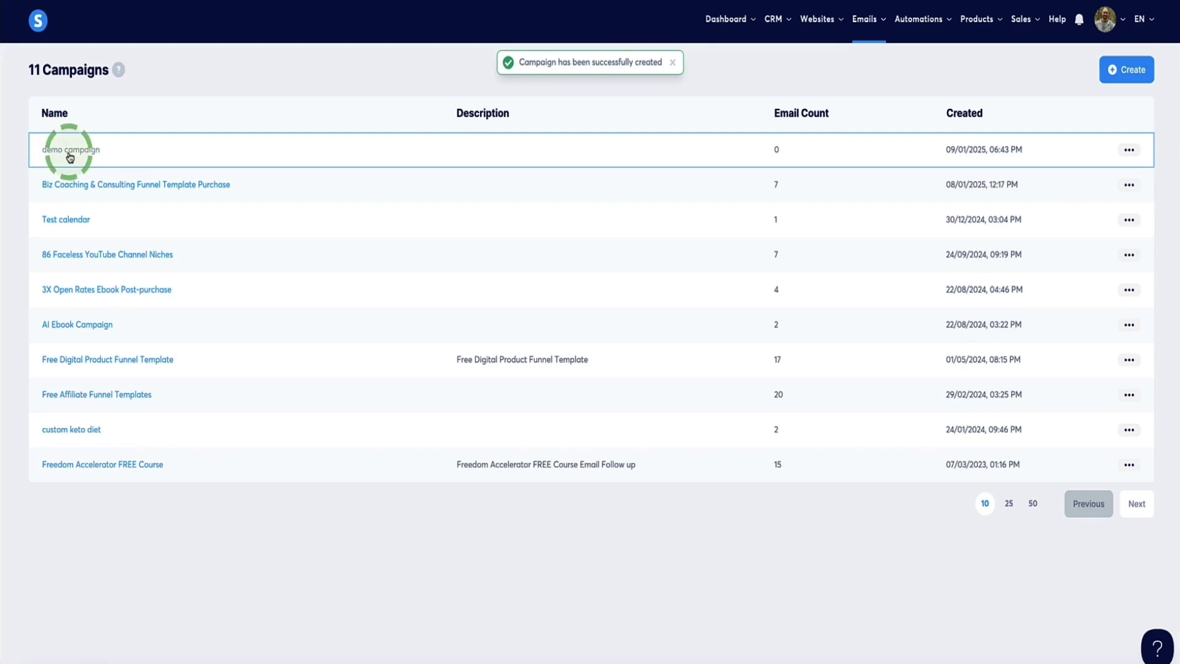
Step: Open the demo campaign and create a classic-editor email step with the subject "Here's your free ebook!"
click(70, 154)
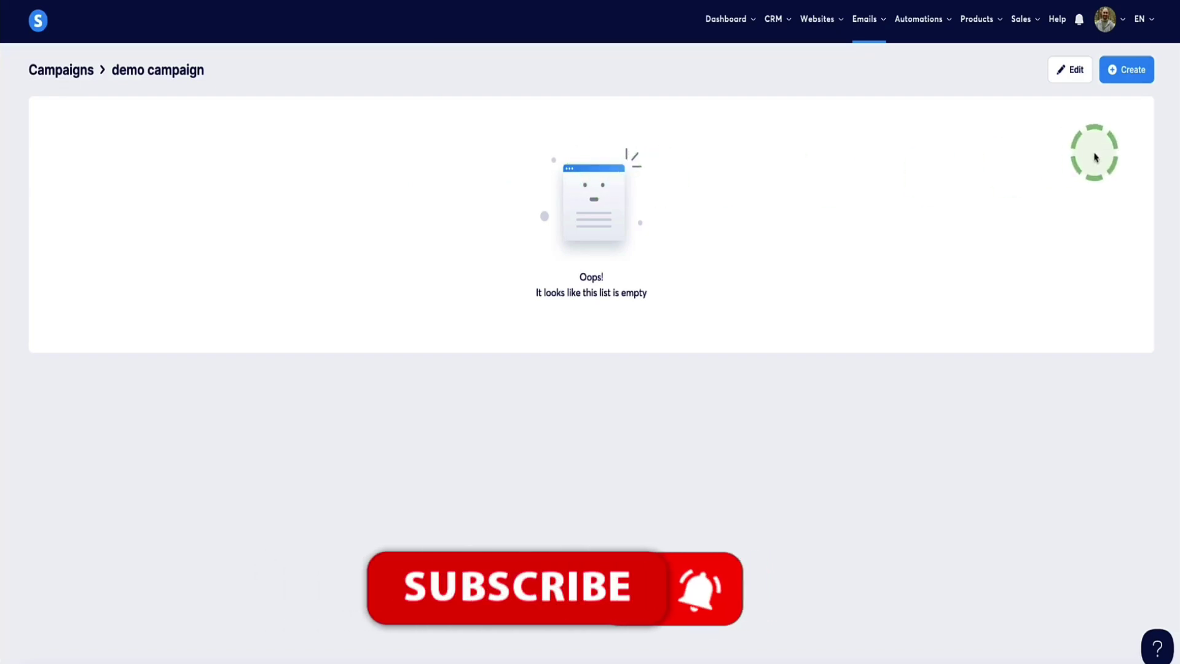
click(1128, 77)
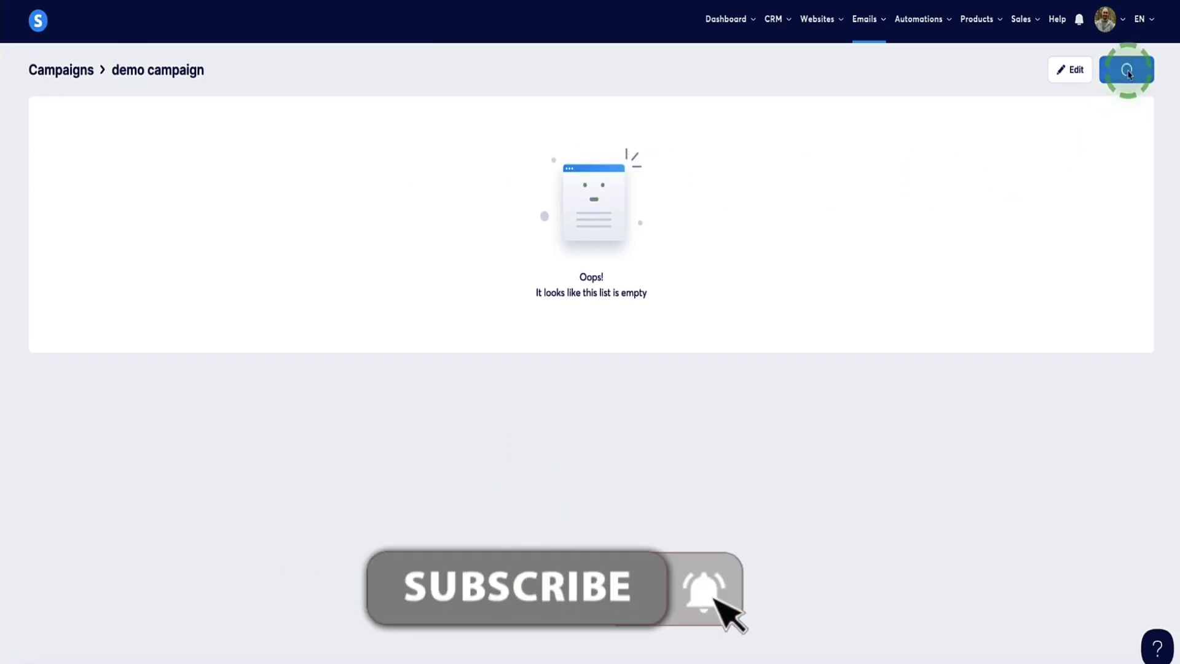
click(487, 261)
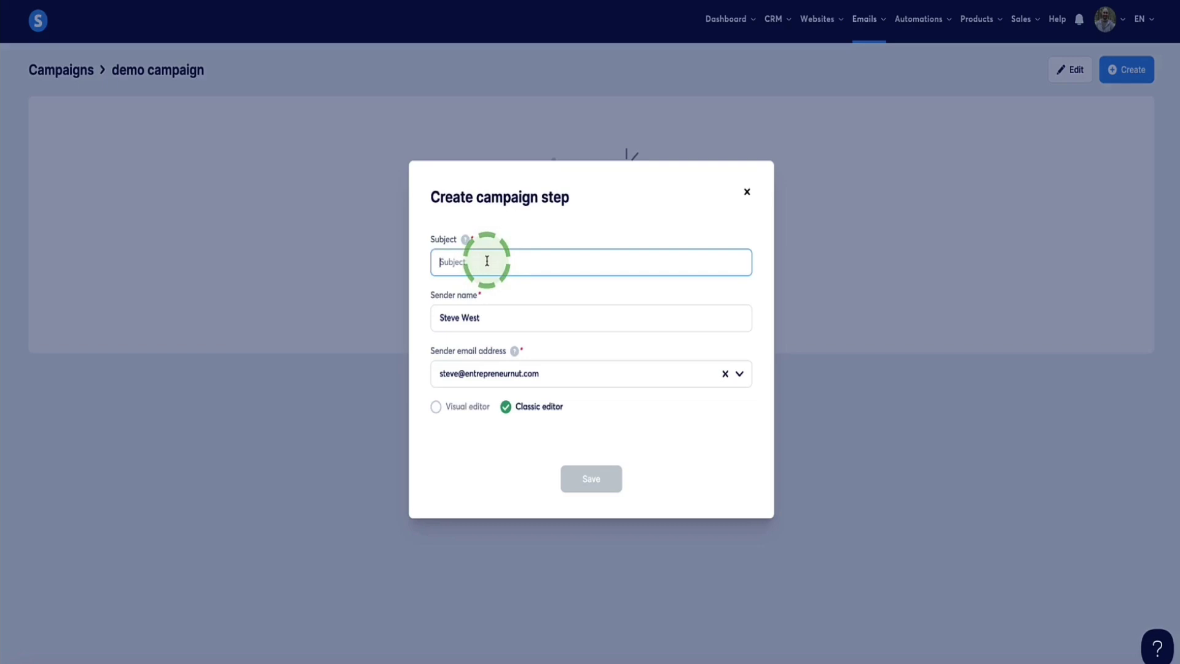
text(Here's your free ebook!)
click(591, 478)
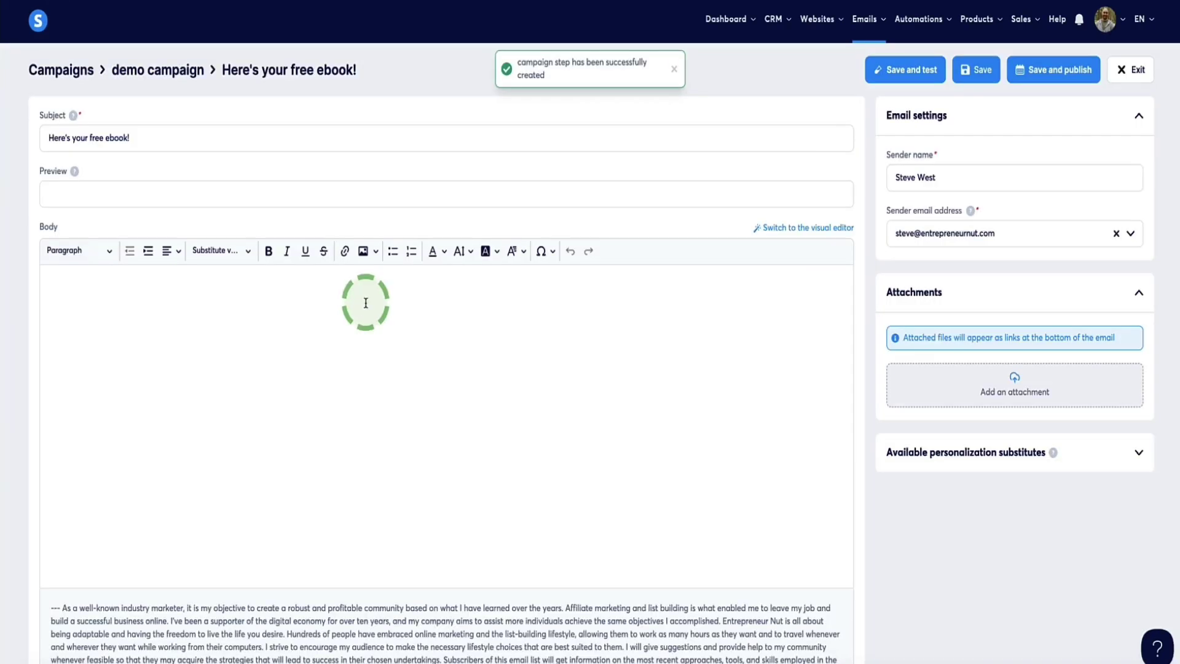
Step: Write the email body with a "Hey {first_name}," greeting, "Thanks for subscribing!", "Here's your free ebook to help you to break free." and a signed "Best," closing
scroll(222, 314, down, 1)
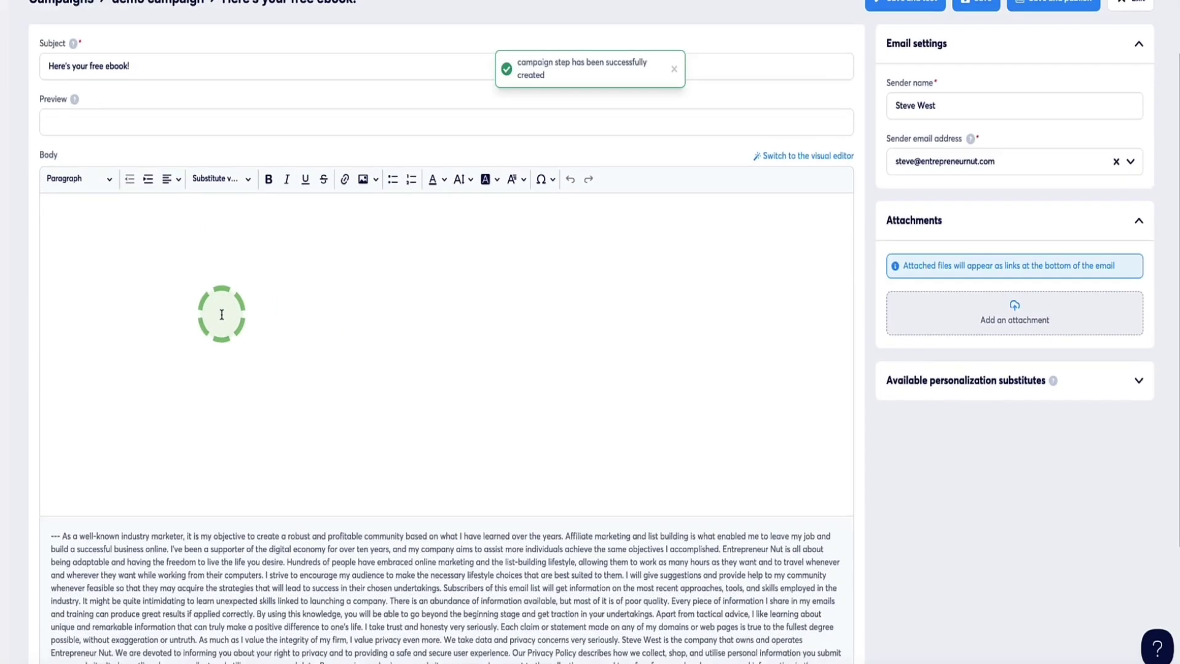
scroll(222, 314, up, 1)
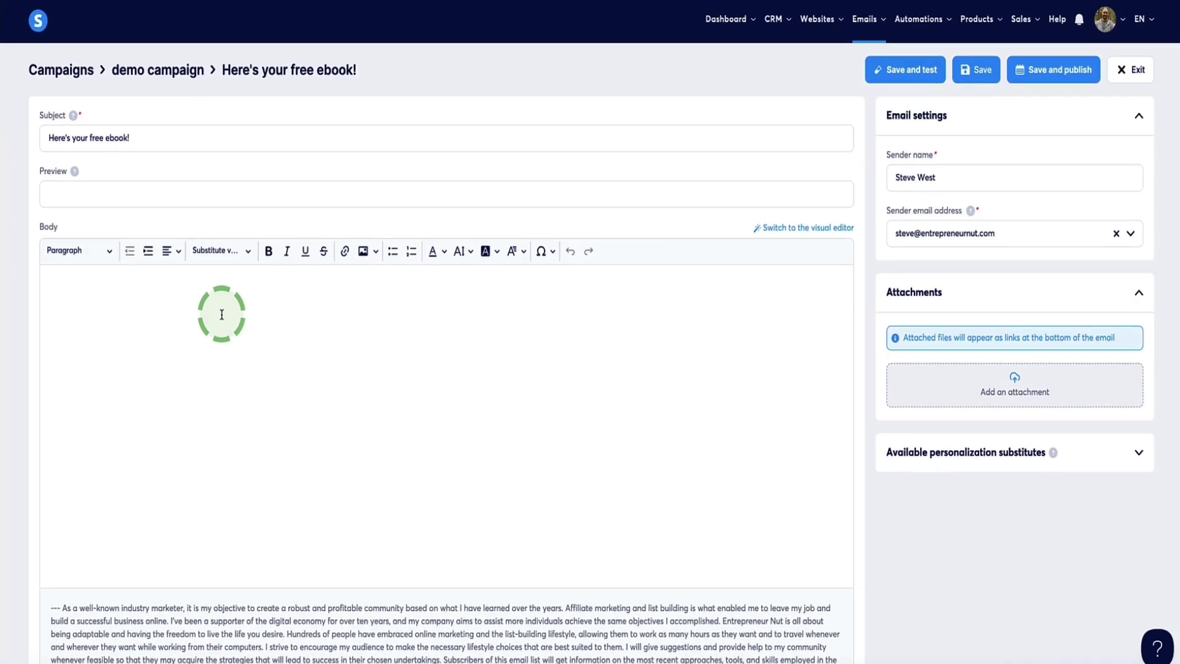
click(221, 314)
text(Hey {first_name},  Thanks for subscribing!  Here's your free ebook to help you to break free.  Best, Steve)
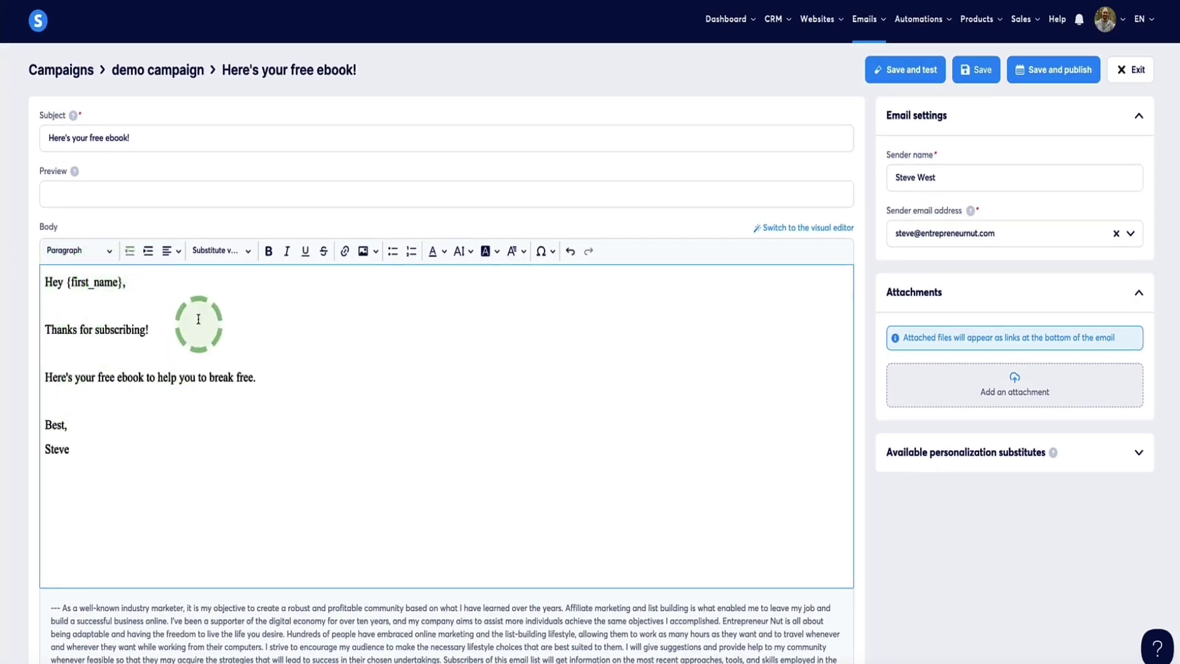
drag(263, 376, 38, 373)
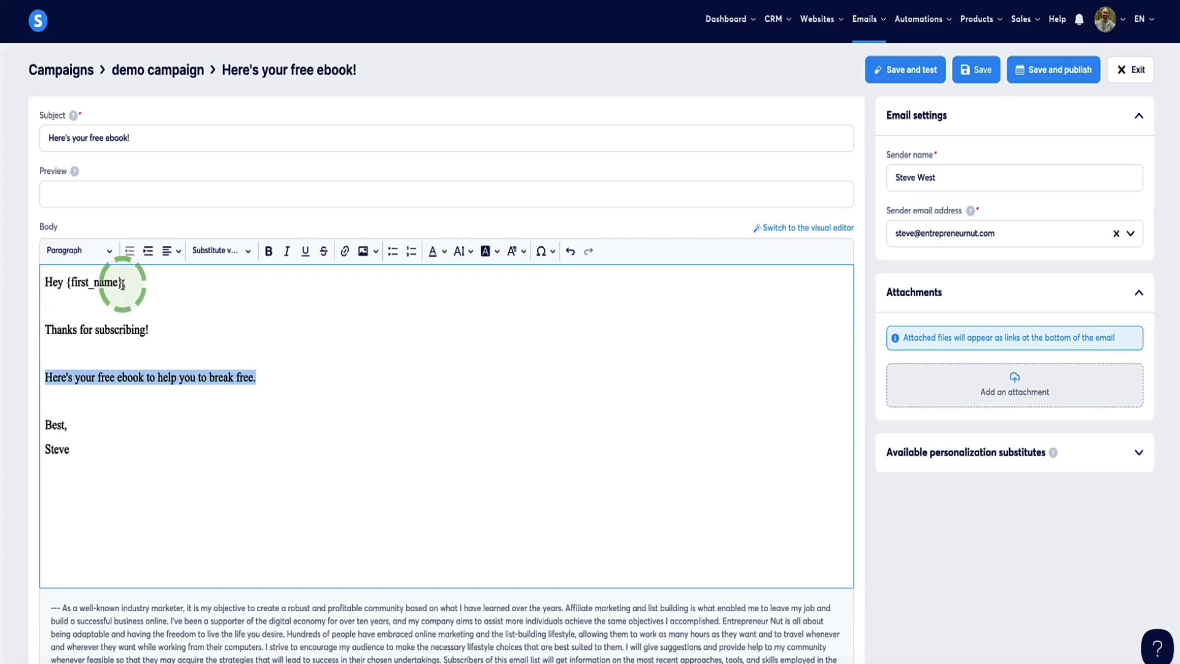
Step: Try inserting the First name substitute variable into the greeting and delete the duplicate
drag(123, 284, 71, 283)
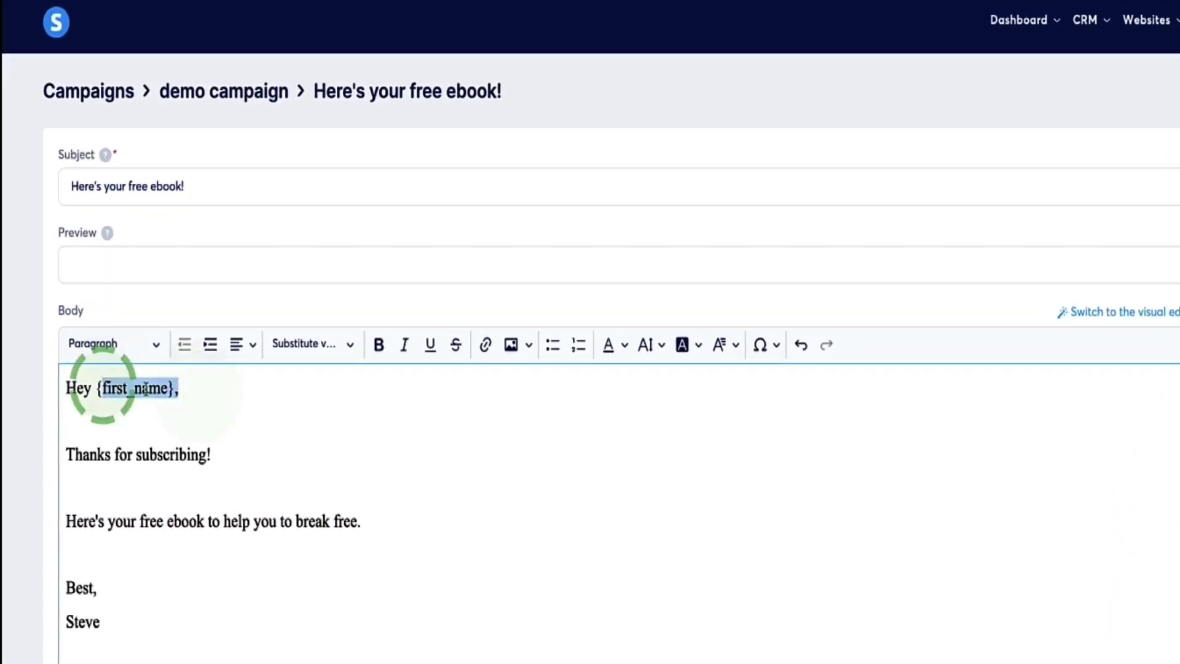
click(351, 344)
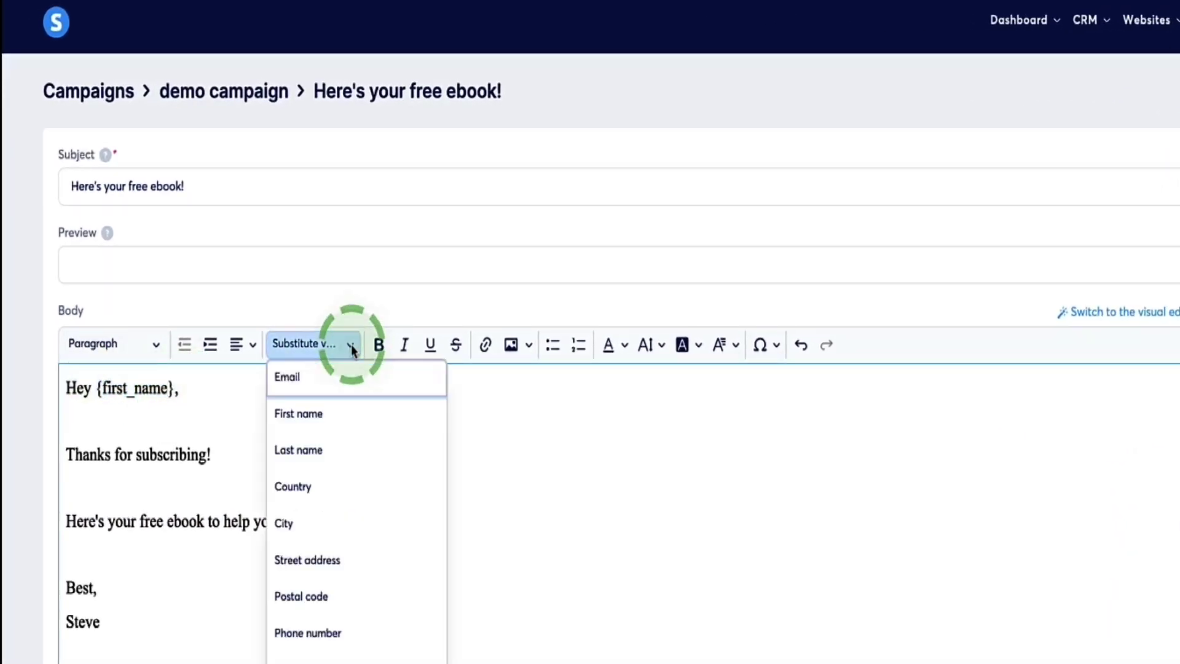
click(328, 414)
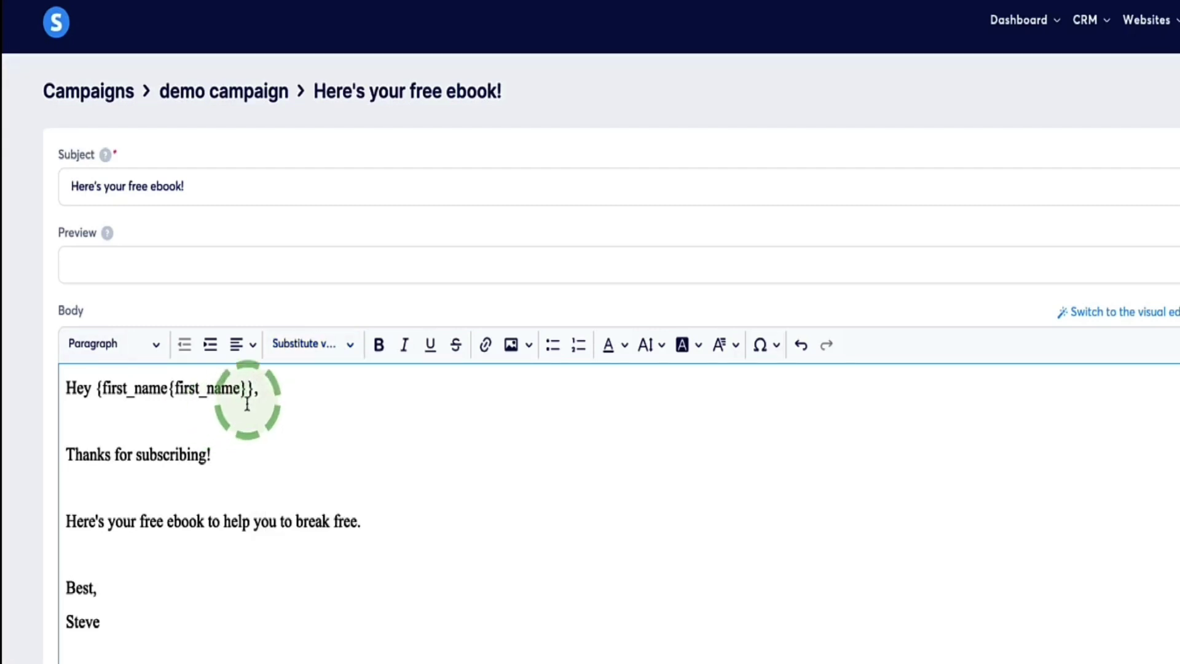
drag(249, 396, 172, 394)
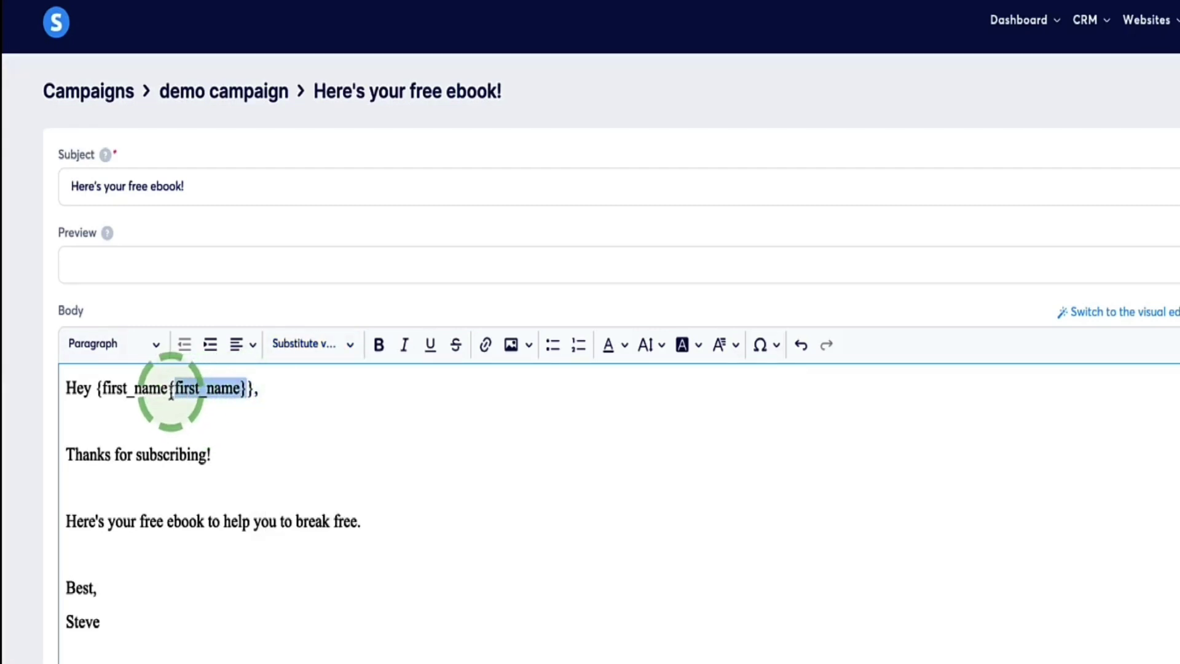
key(BackSpace)
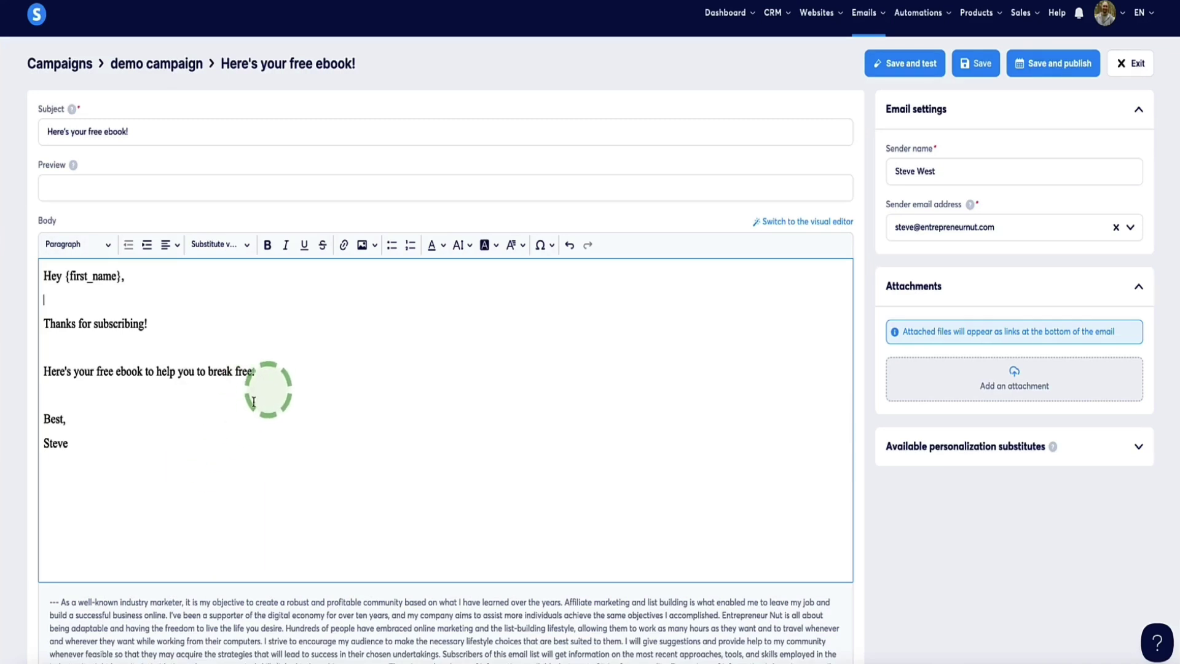
Step: Select the email's free ebook sentence, switch to Google Drive, and copy the "Getting started" PDF's share link with access for Anyone with the link
click(269, 375)
drag(269, 373, 25, 370)
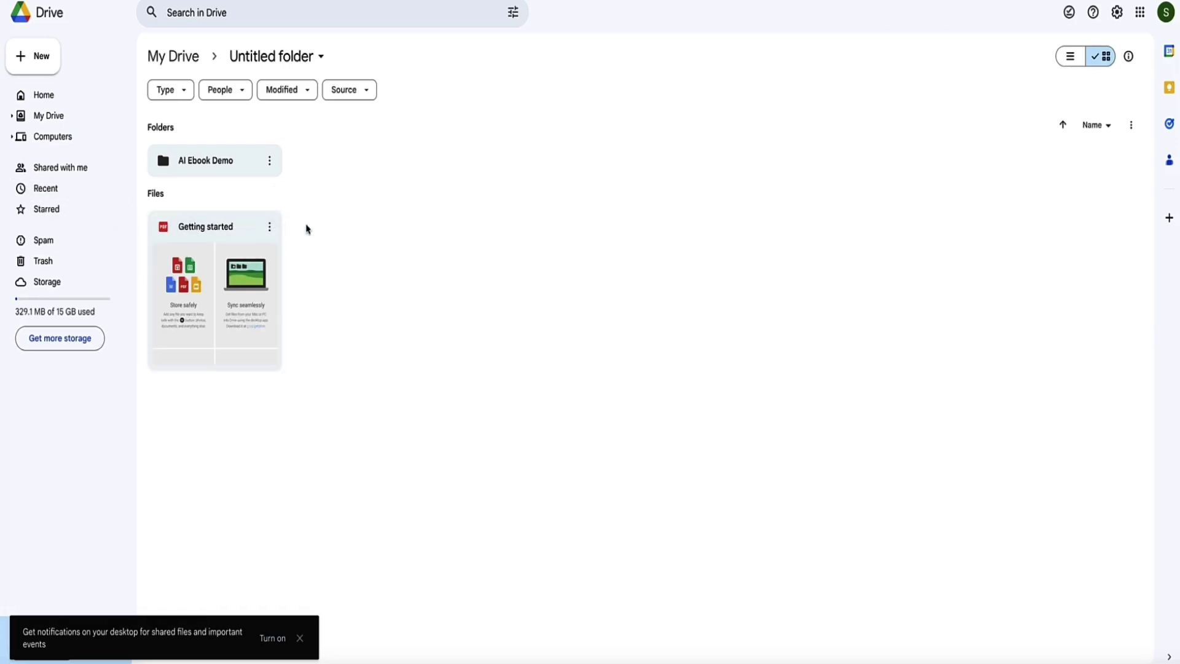
click(271, 229)
mouse_move(300, 356)
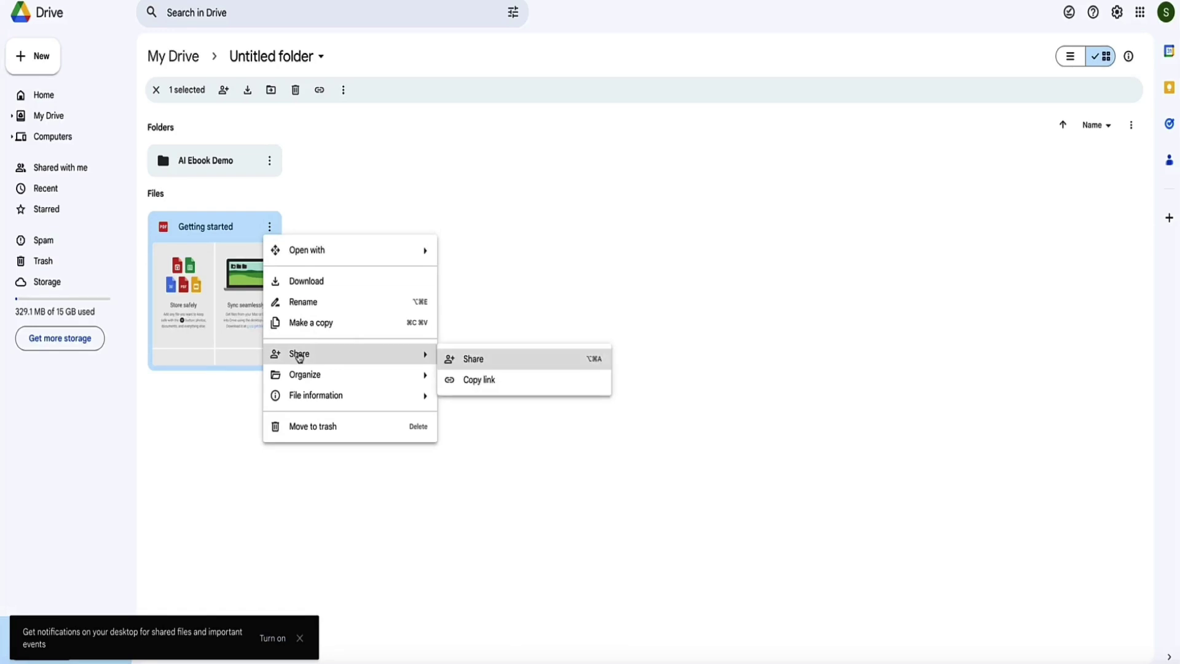
click(462, 362)
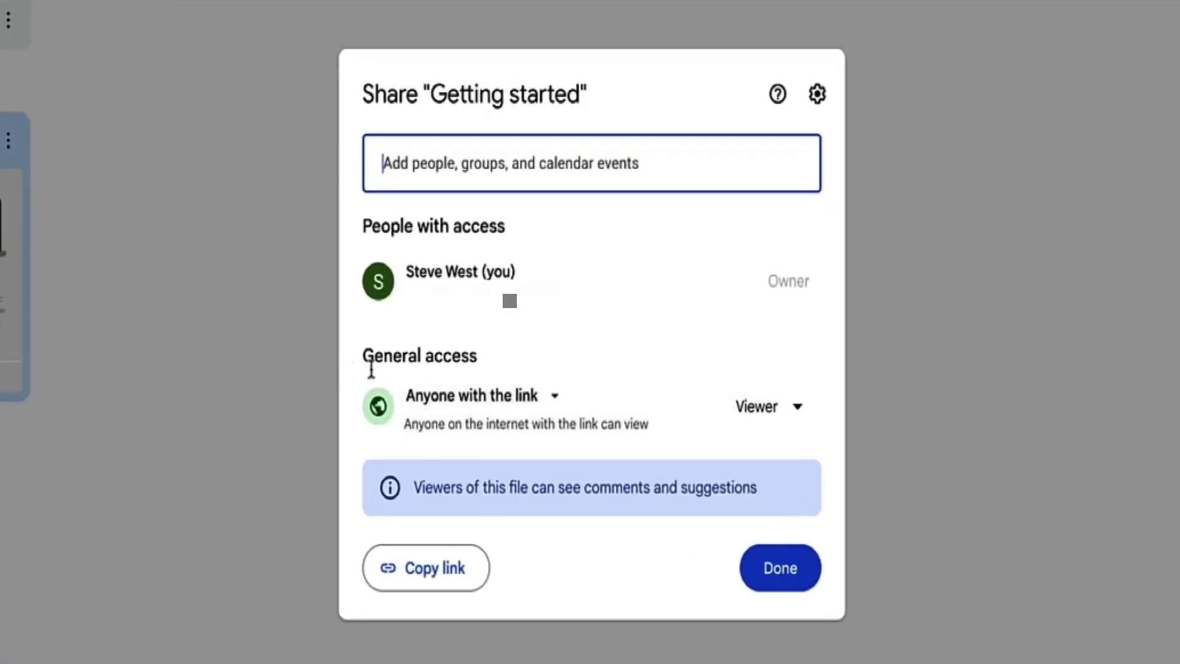
drag(486, 357, 417, 355)
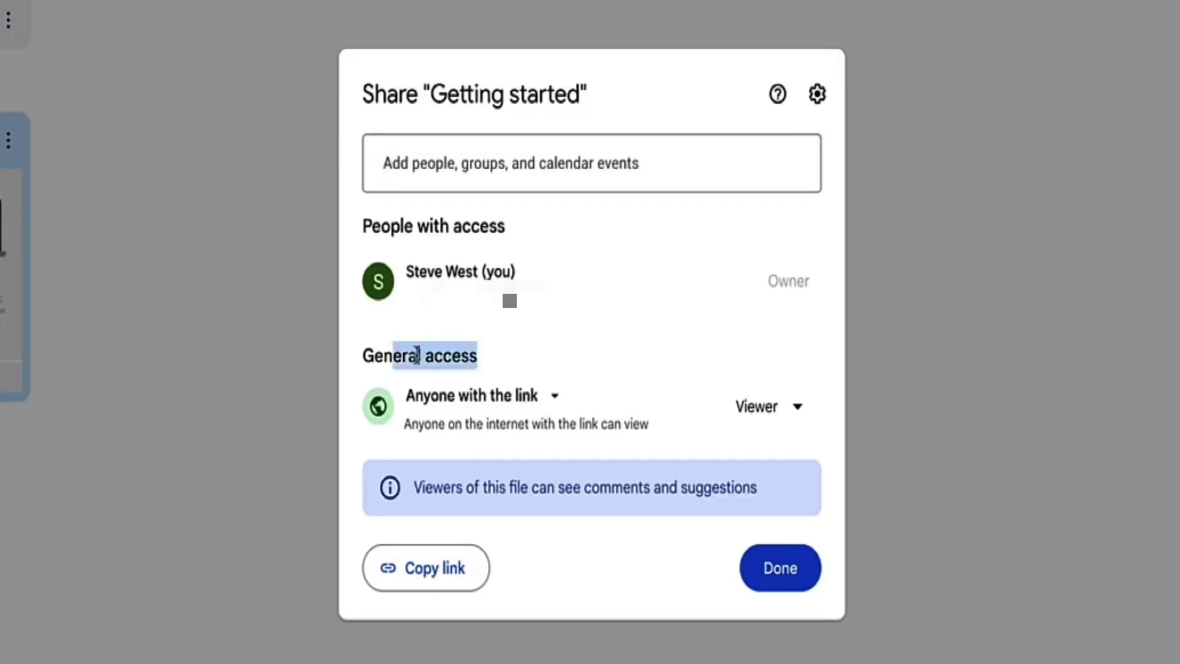
click(551, 396)
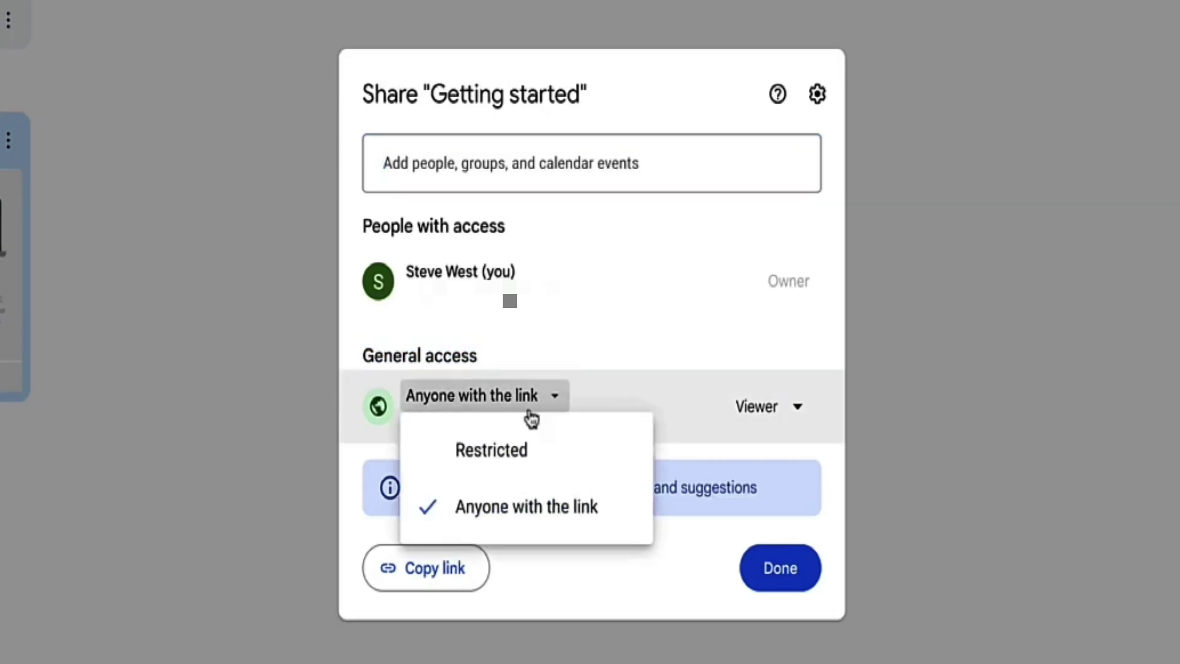
click(586, 518)
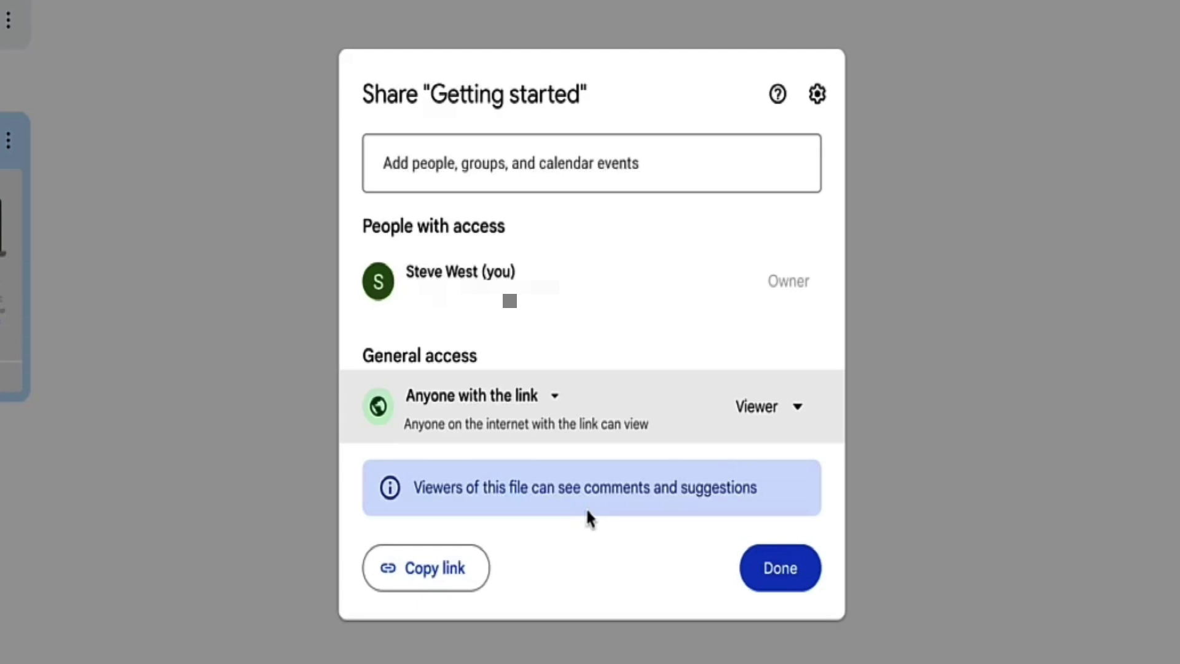
click(429, 575)
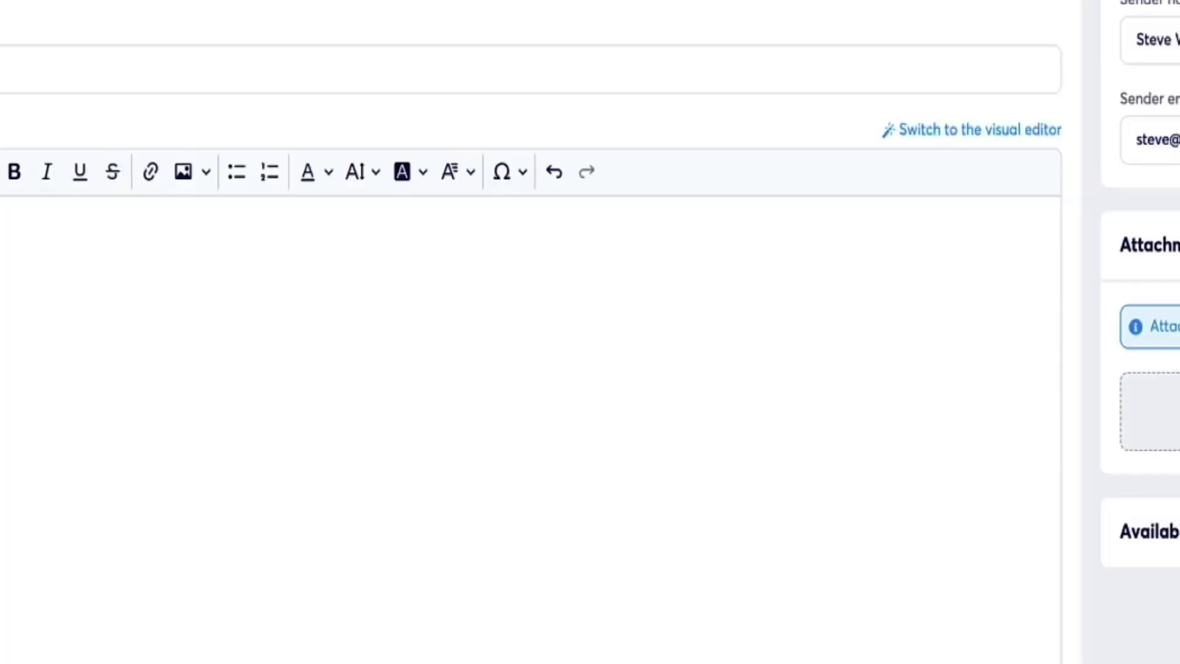
Step: Link the email's sentence "Here's your free ebook to help you to break free." to the copied Google Drive share URL
triple_click(101, 377)
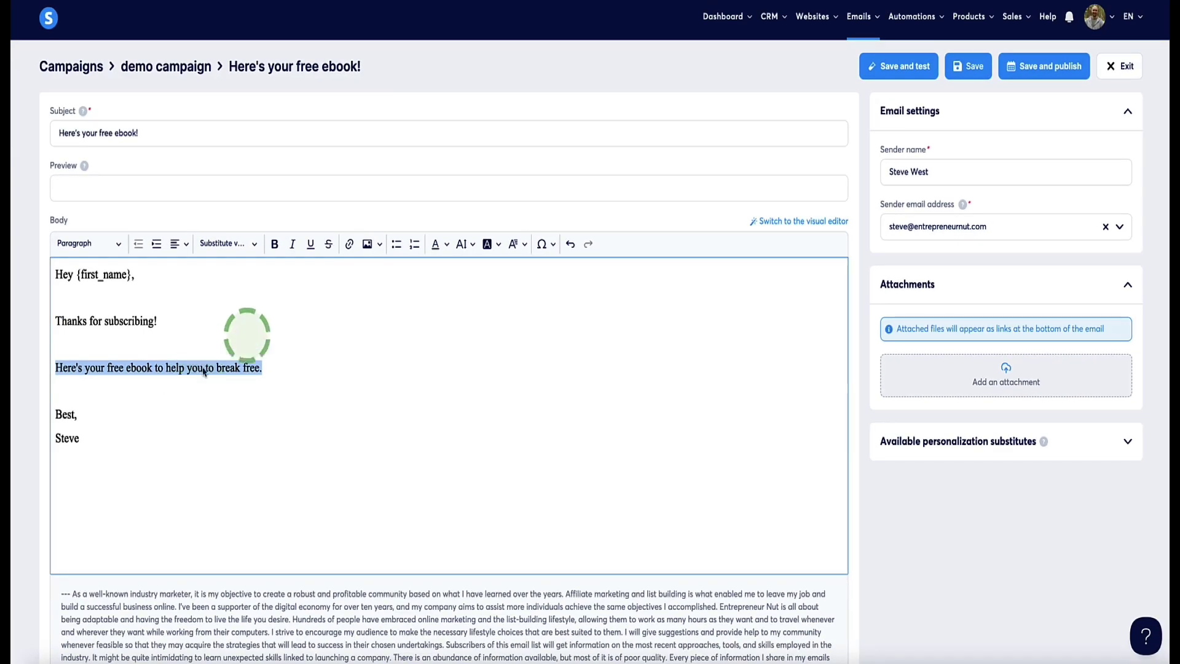
click(349, 244)
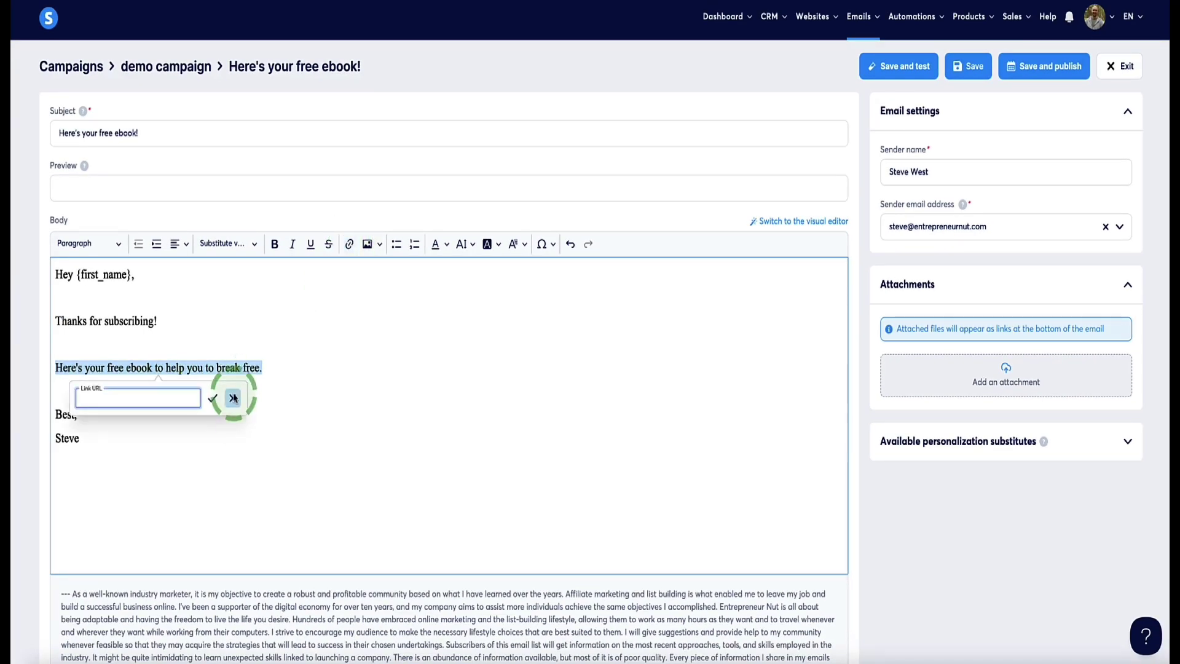
key(ctrl+v)
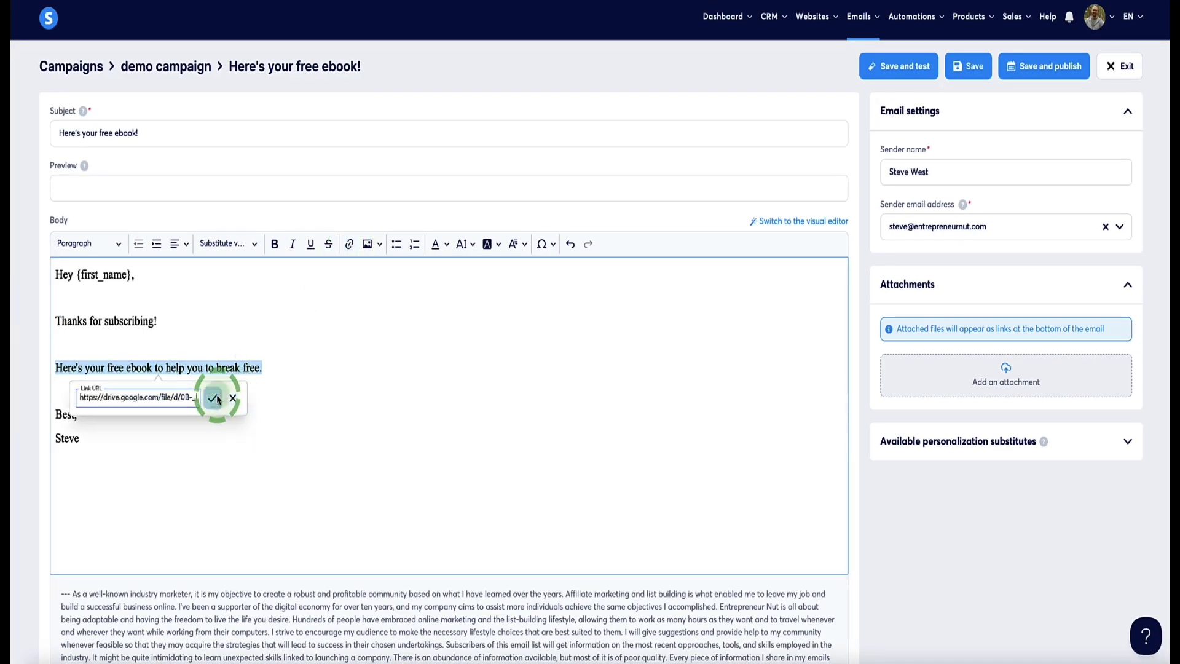
click(213, 398)
click(394, 468)
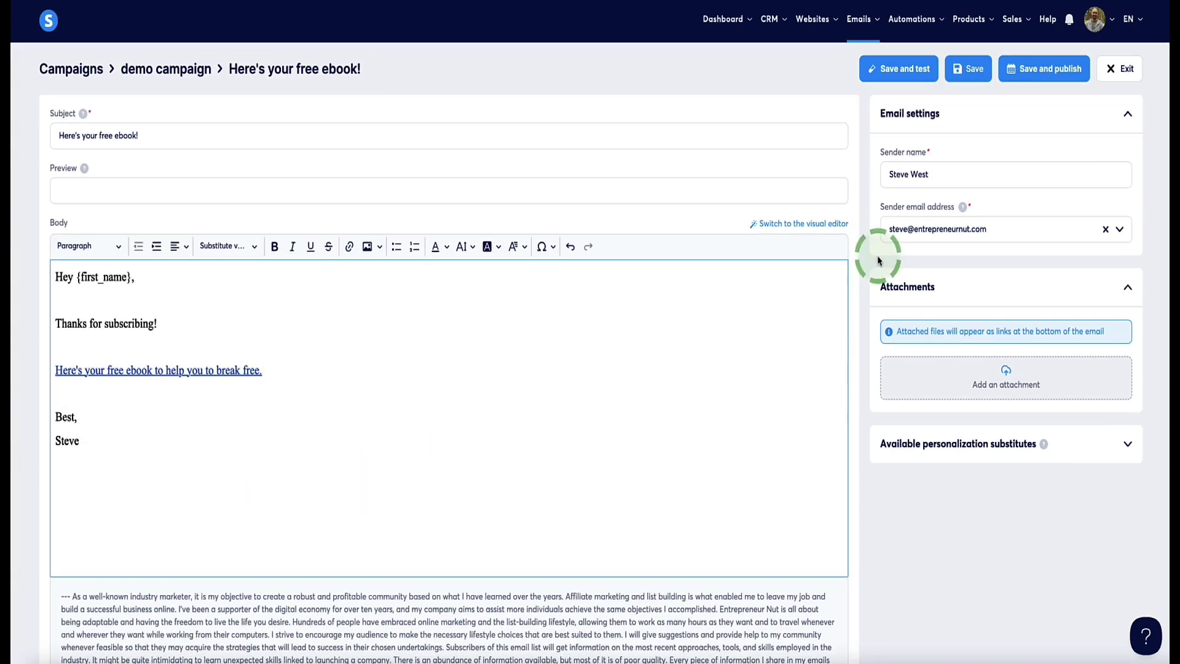
Step: Publish and activate the ebook email with no preceding email and a 0-day delay, and exit to the campaign's email list
click(1035, 73)
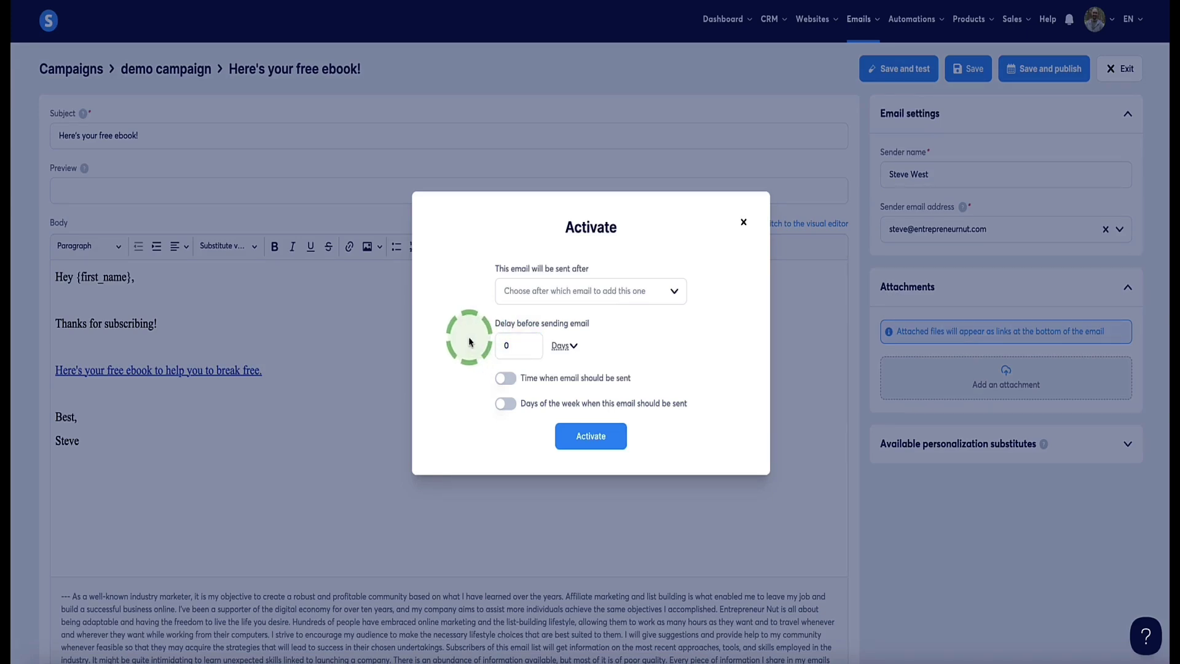
drag(492, 268, 603, 266)
click(672, 292)
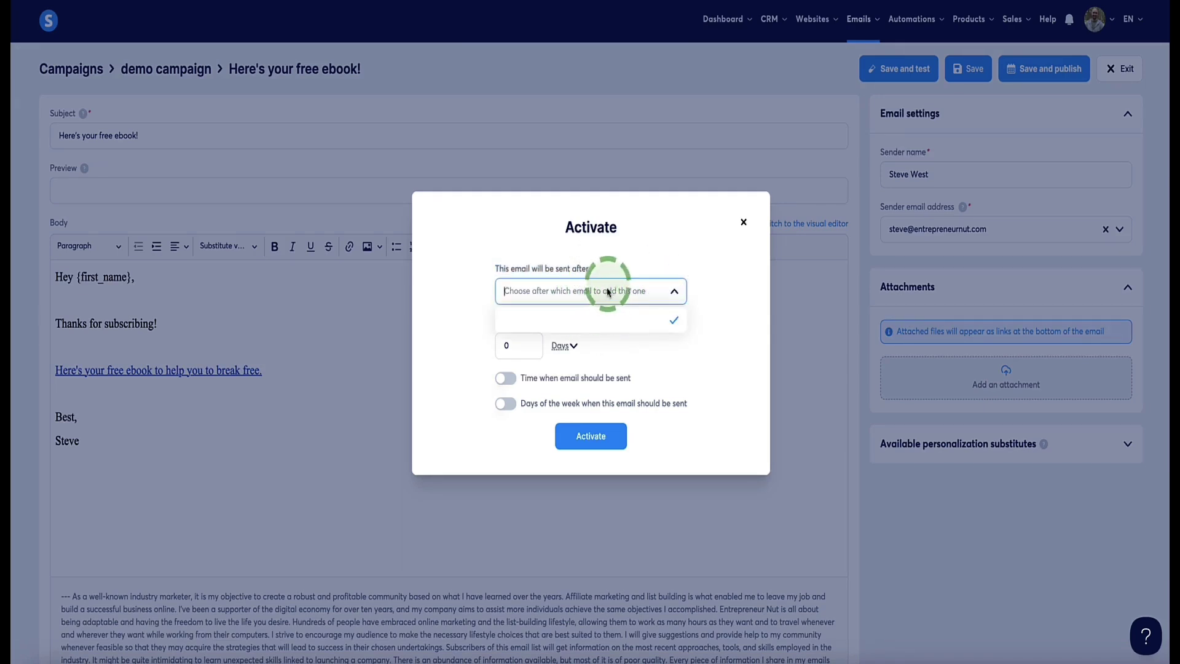
click(623, 258)
click(589, 435)
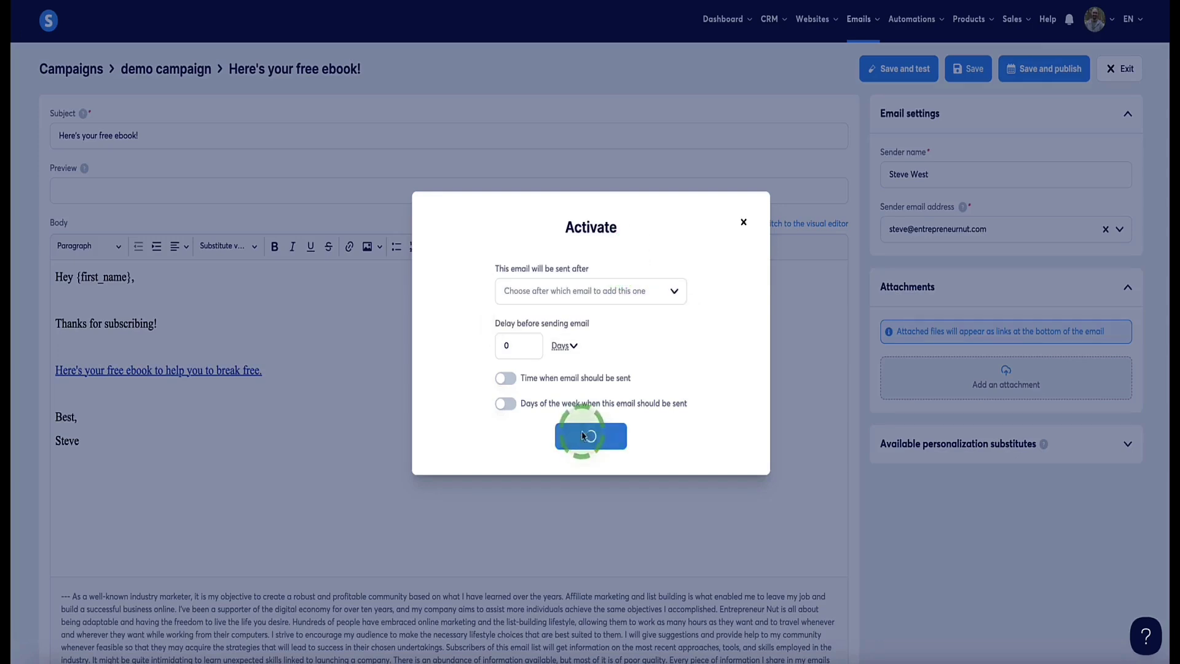
click(1067, 68)
click(1106, 68)
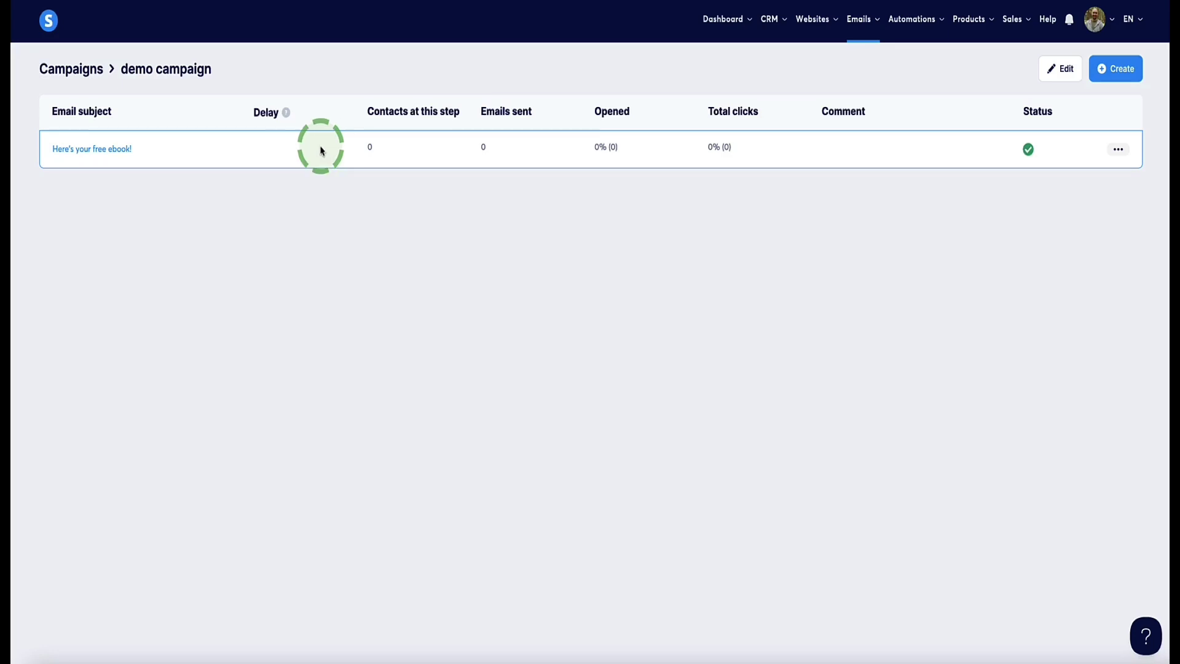
Step: Create a second classic-editor campaign step with the subject "email 2" and fill its body with placeholder text
click(1109, 71)
click(601, 257)
text(e)
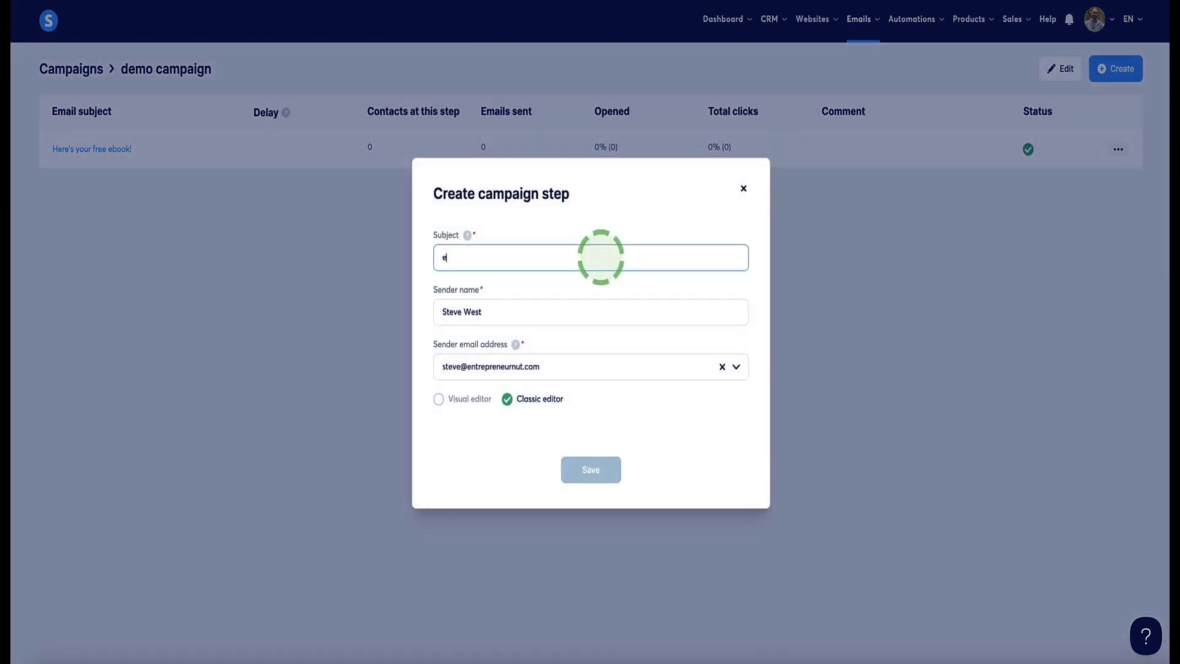
text(mo)
text(il 2)
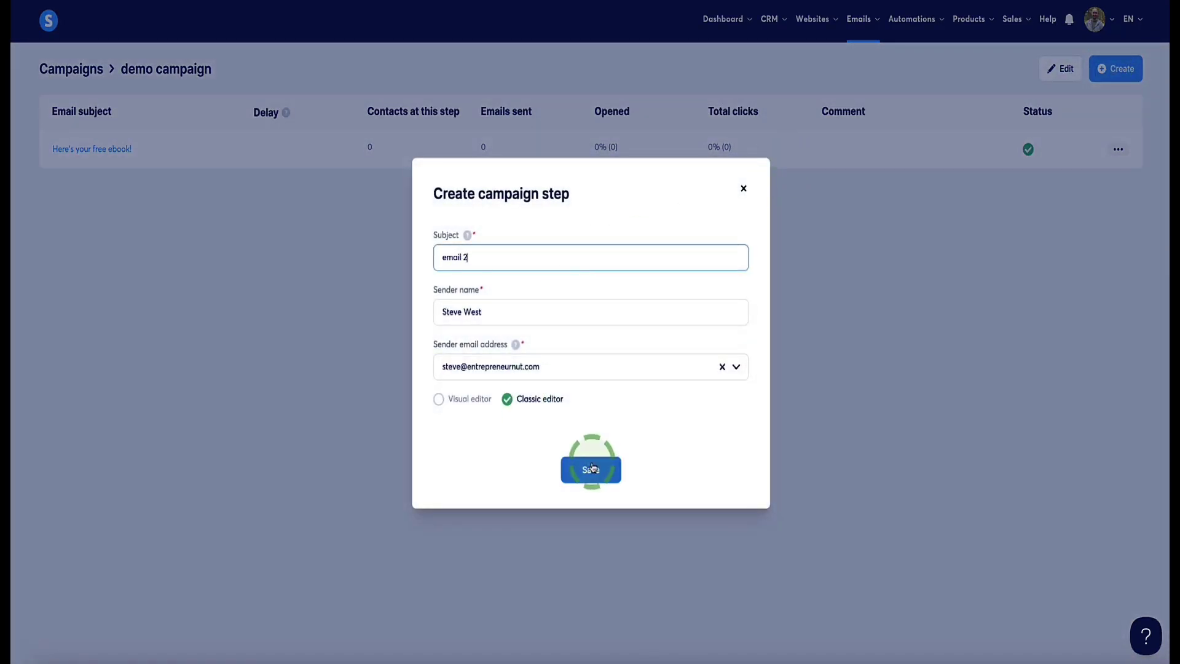
click(591, 470)
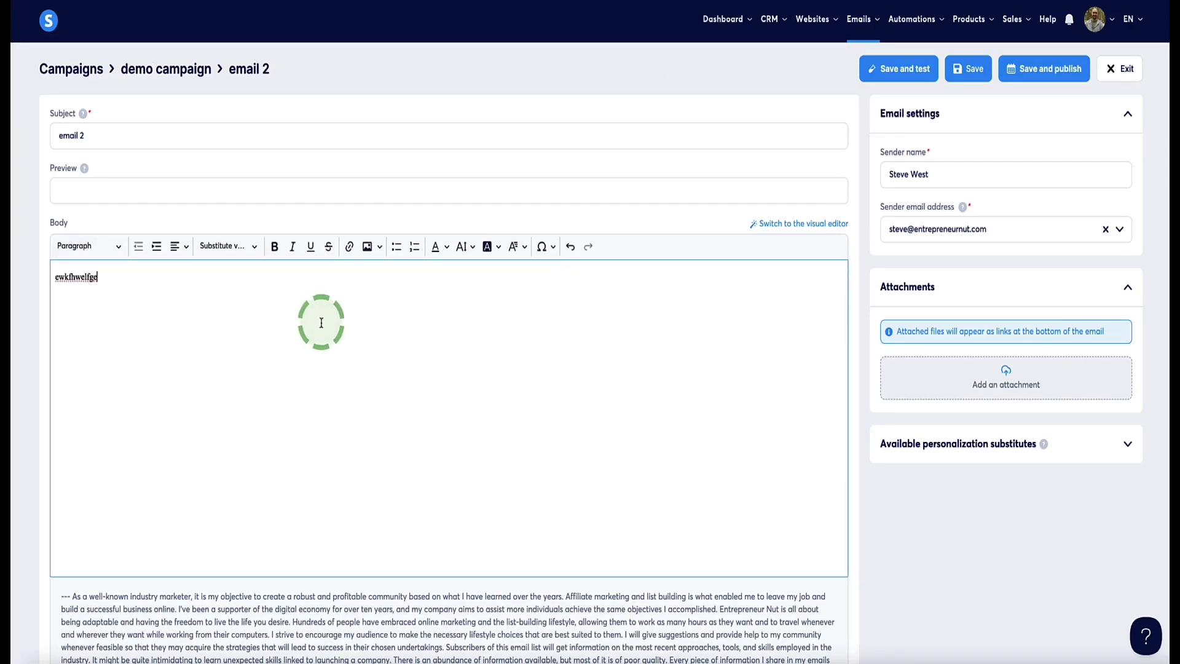
Step: Publish and activate "email 2" with a 1-day delay after "Here's your free ebook!", and exit to the campaign's email list
click(1043, 69)
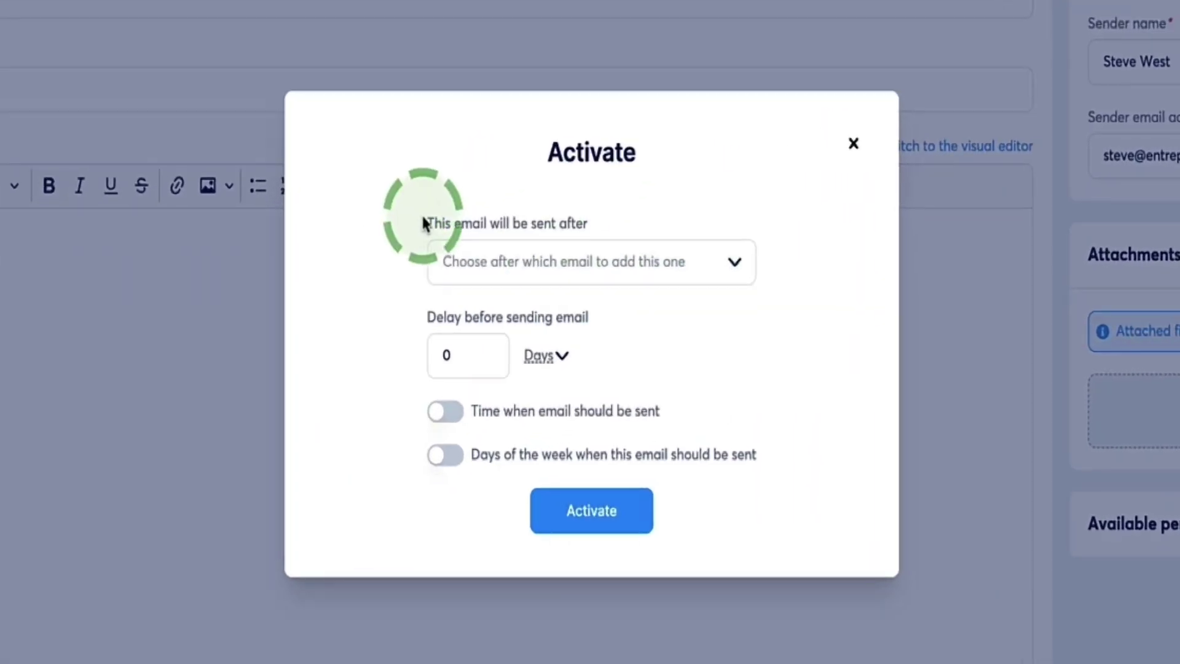
drag(489, 265, 607, 265)
click(735, 259)
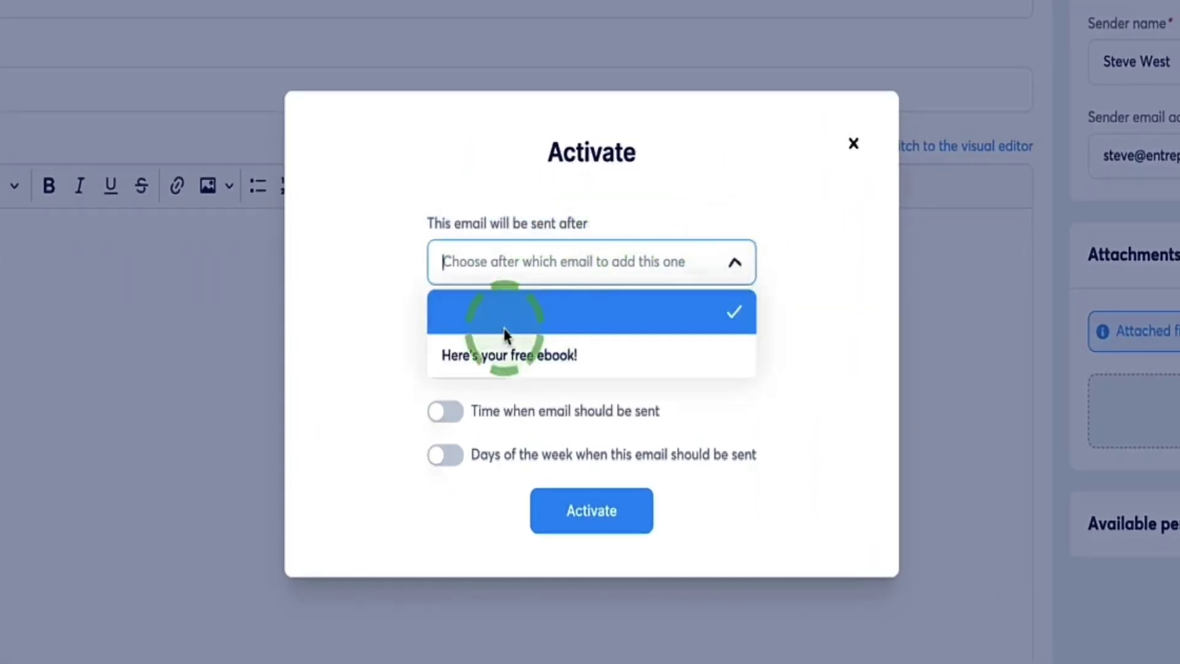
click(492, 356)
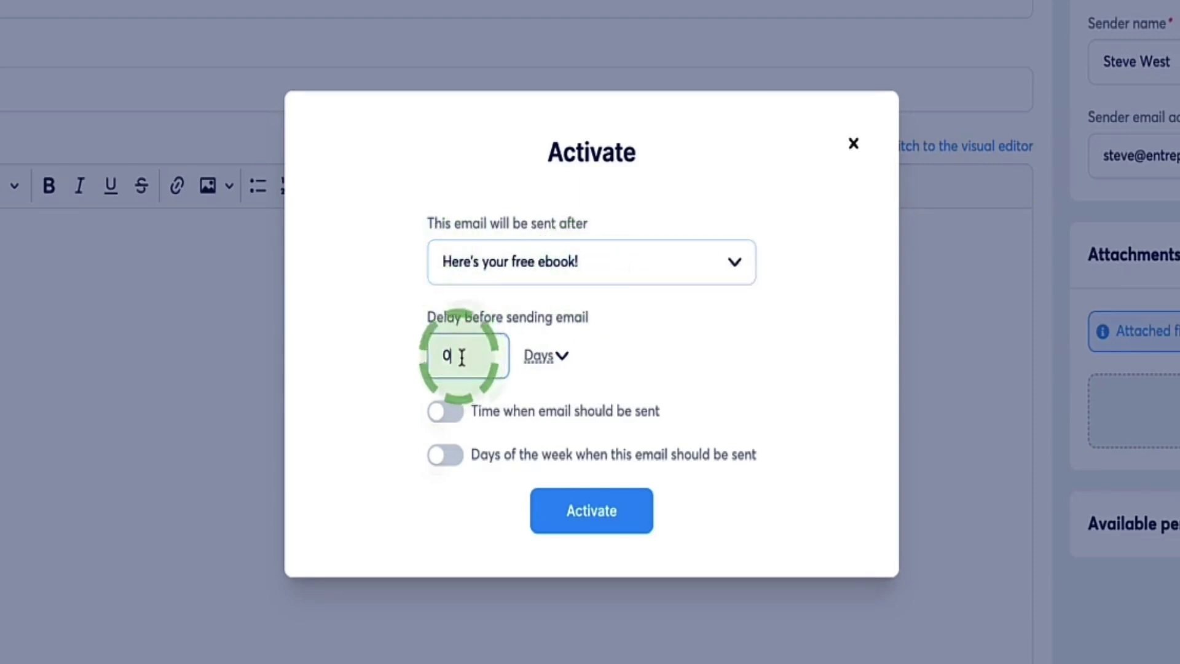
drag(461, 353, 435, 353)
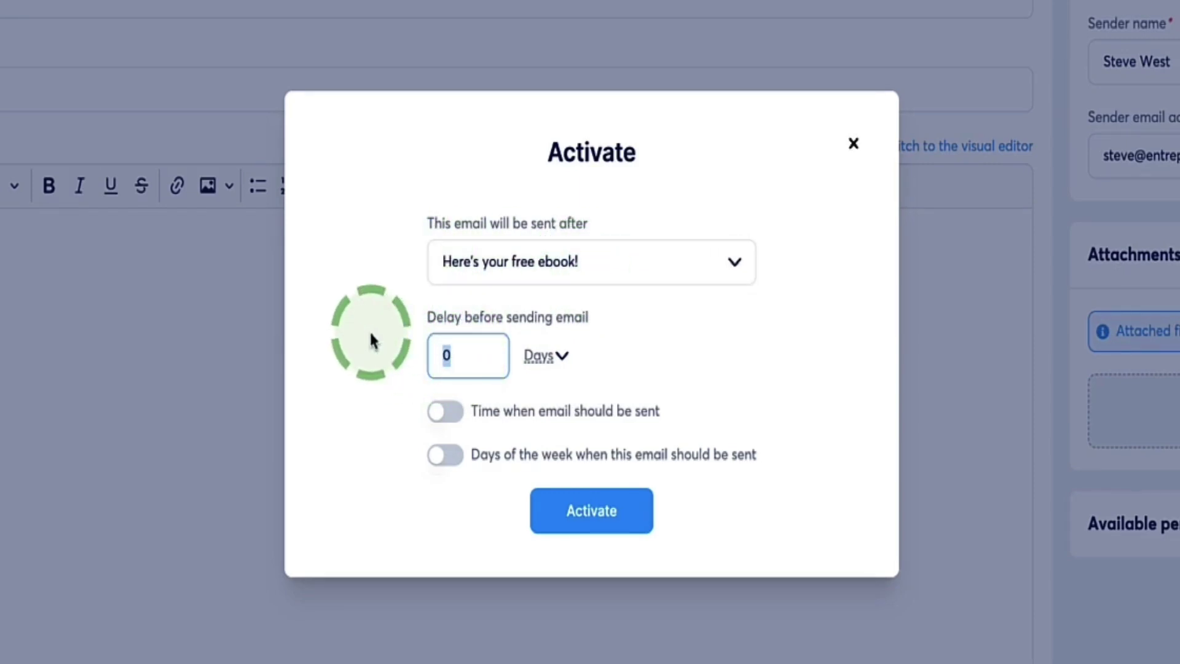
text(1)
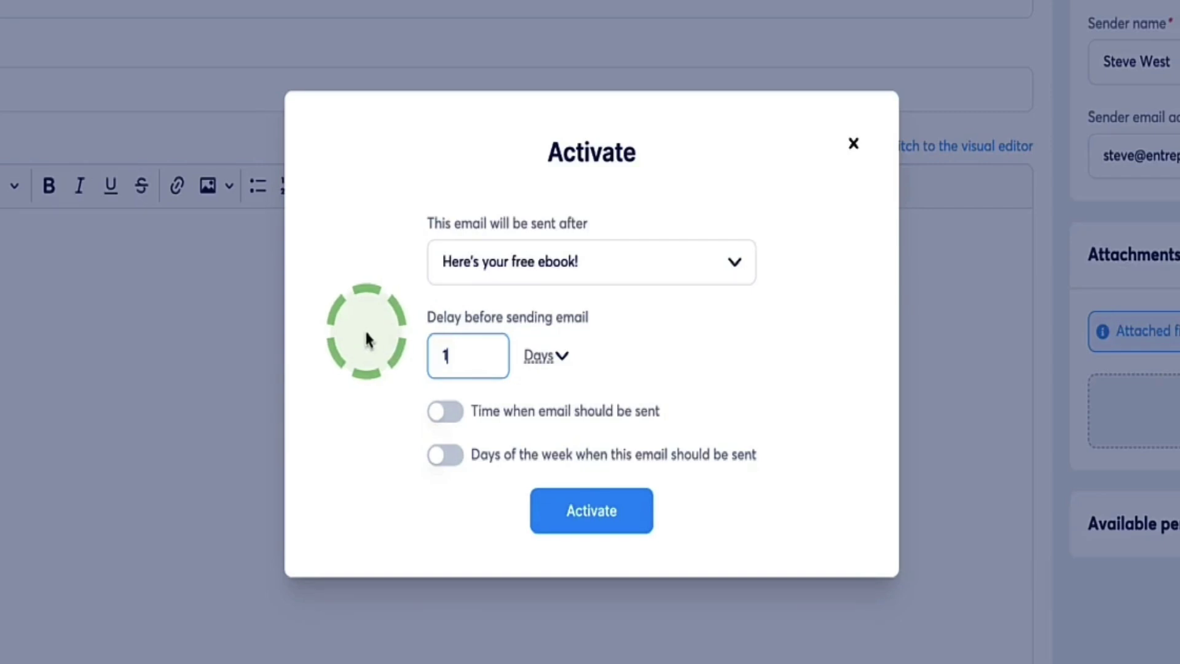
click(563, 359)
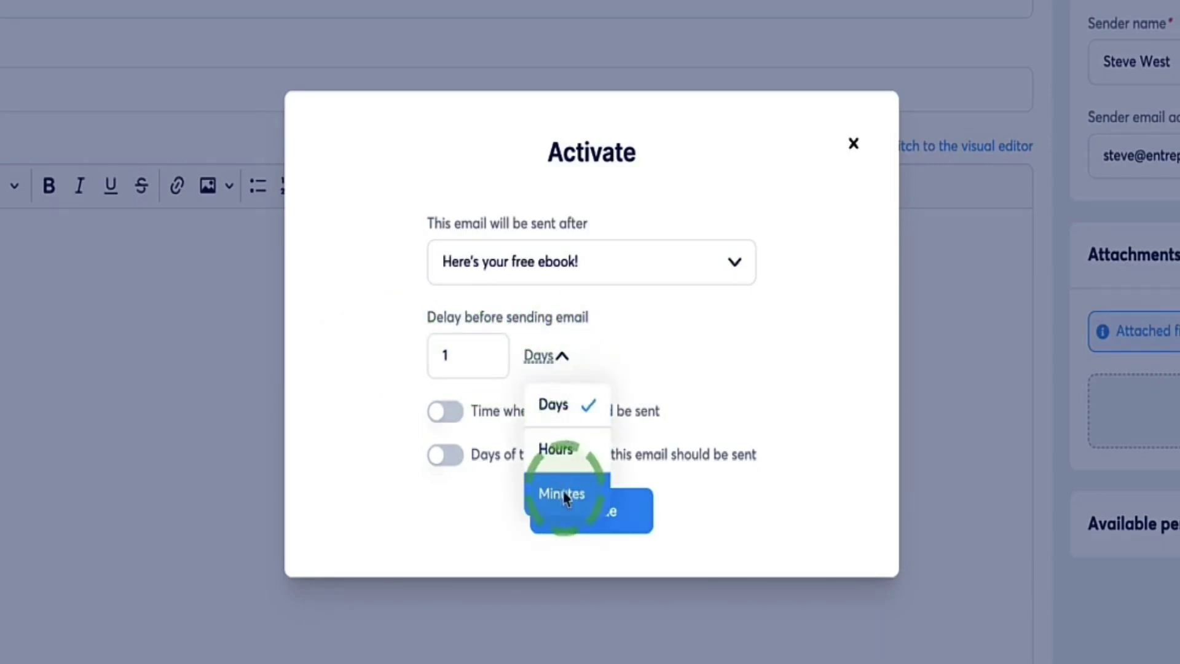
click(362, 341)
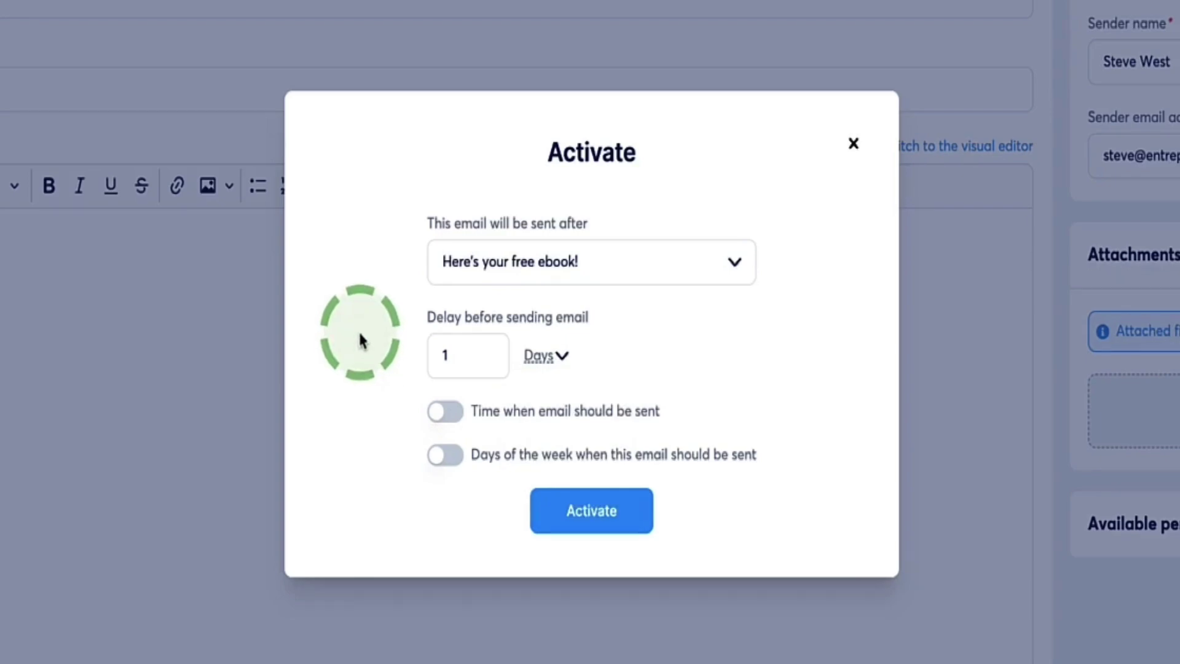
click(591, 509)
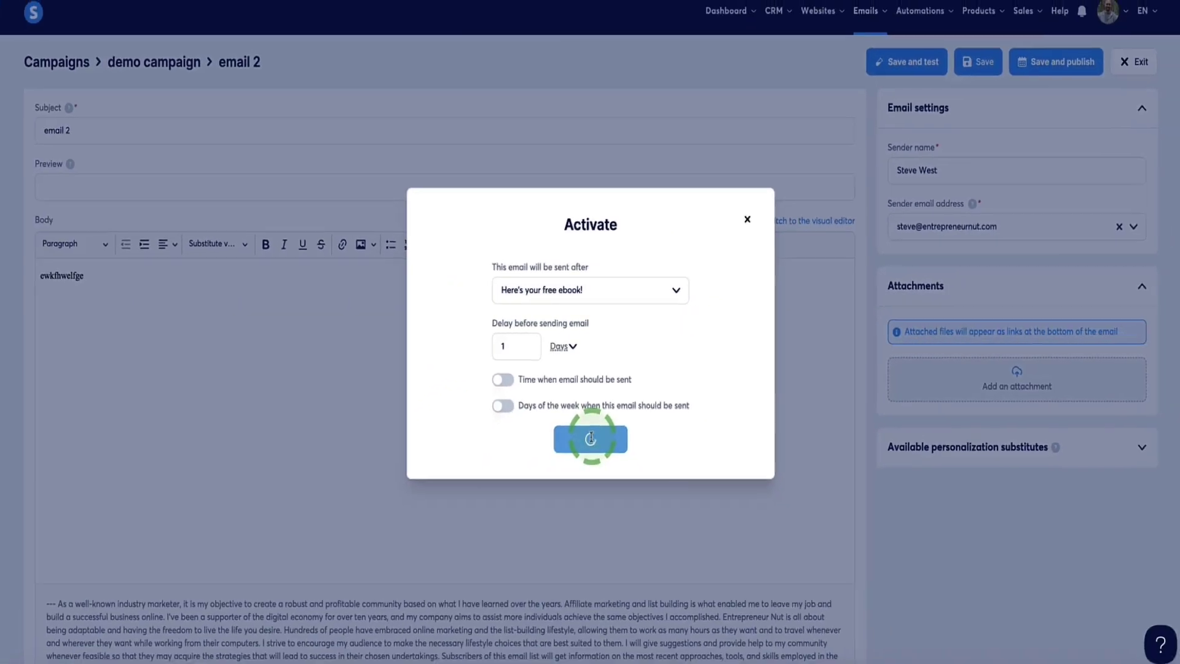
click(1075, 64)
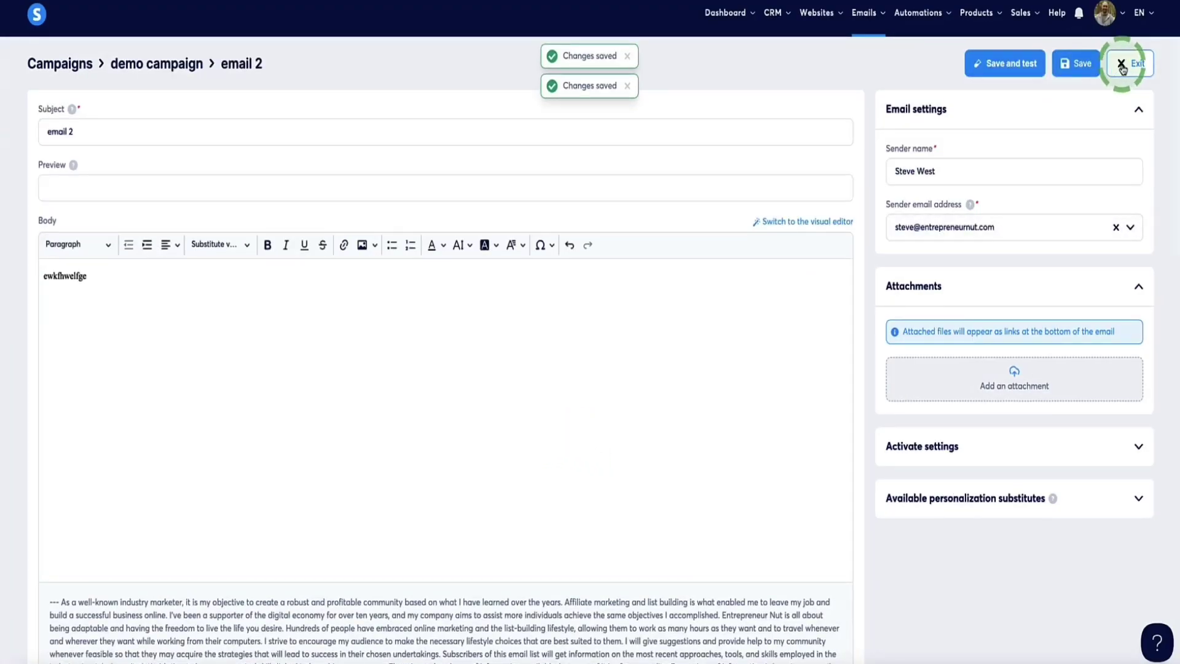
click(1125, 63)
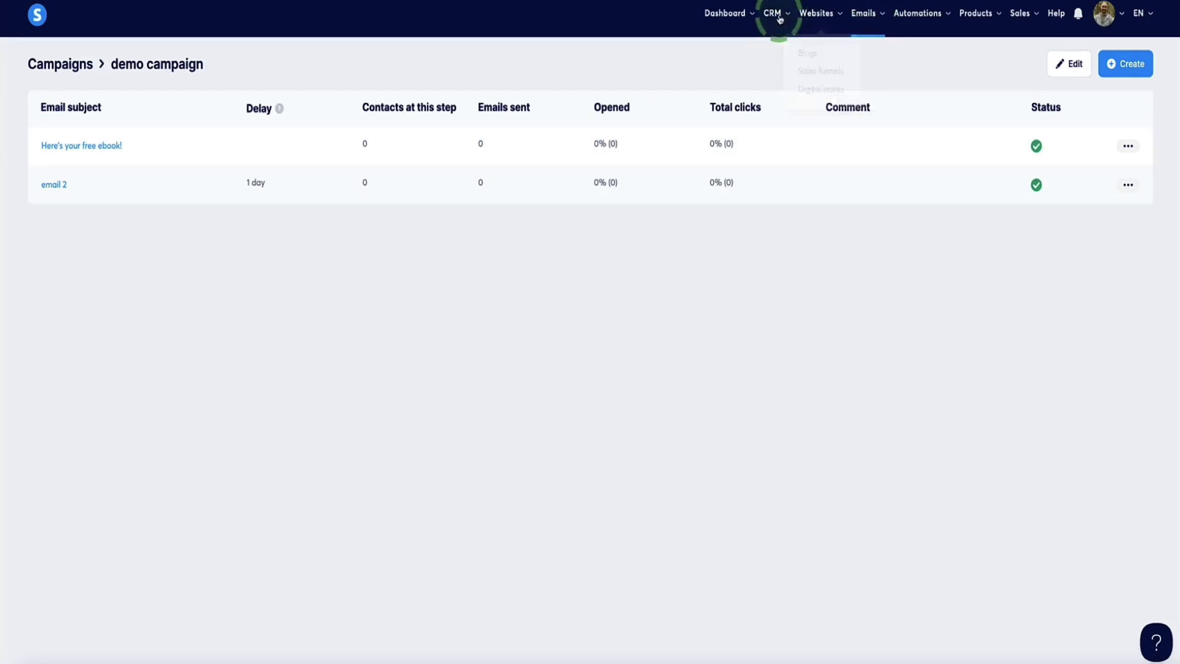
Step: Create a CRM contact tag named "***demo***"
mouse_move(780, 18)
click(770, 72)
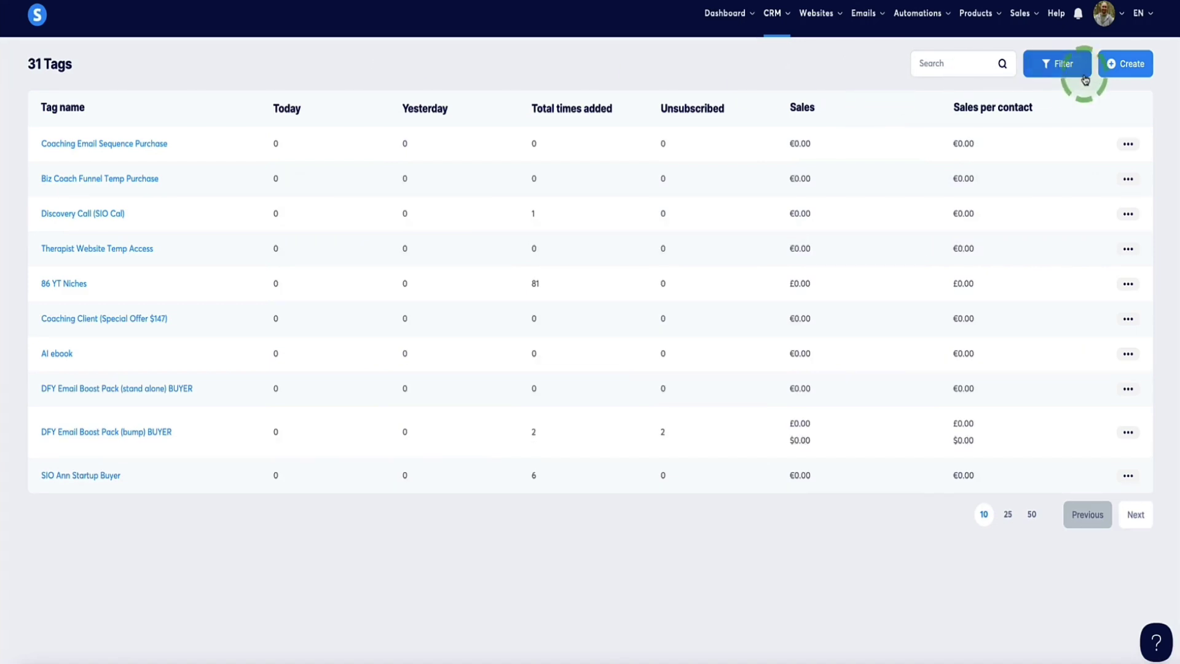
click(1126, 64)
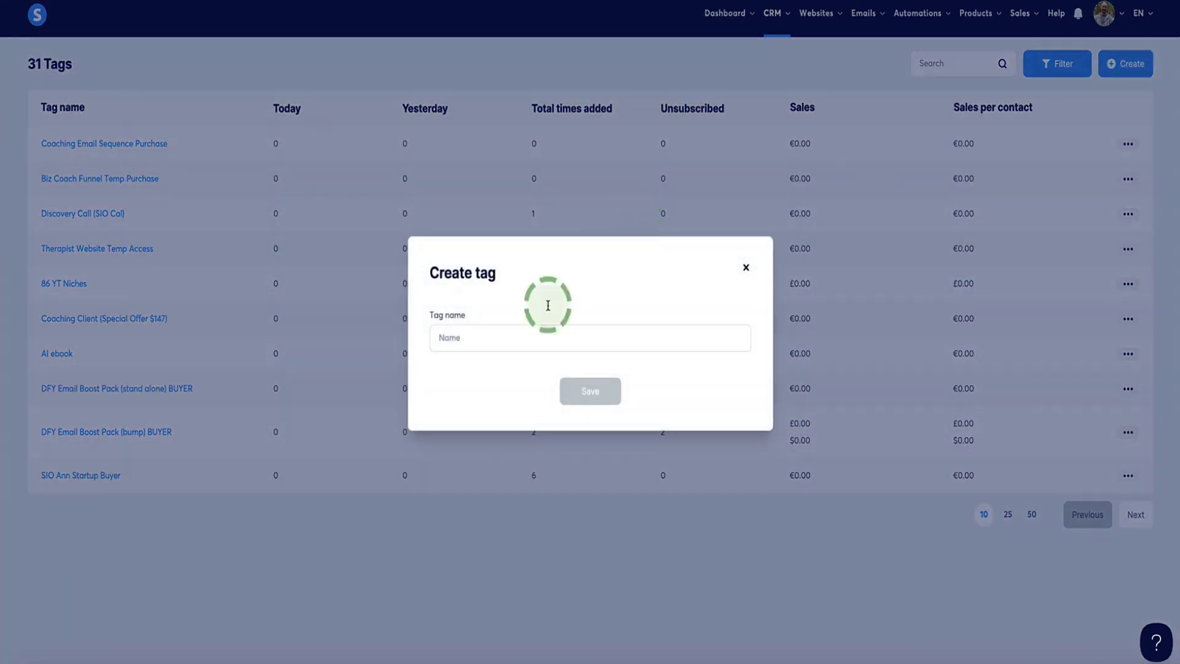
click(512, 337)
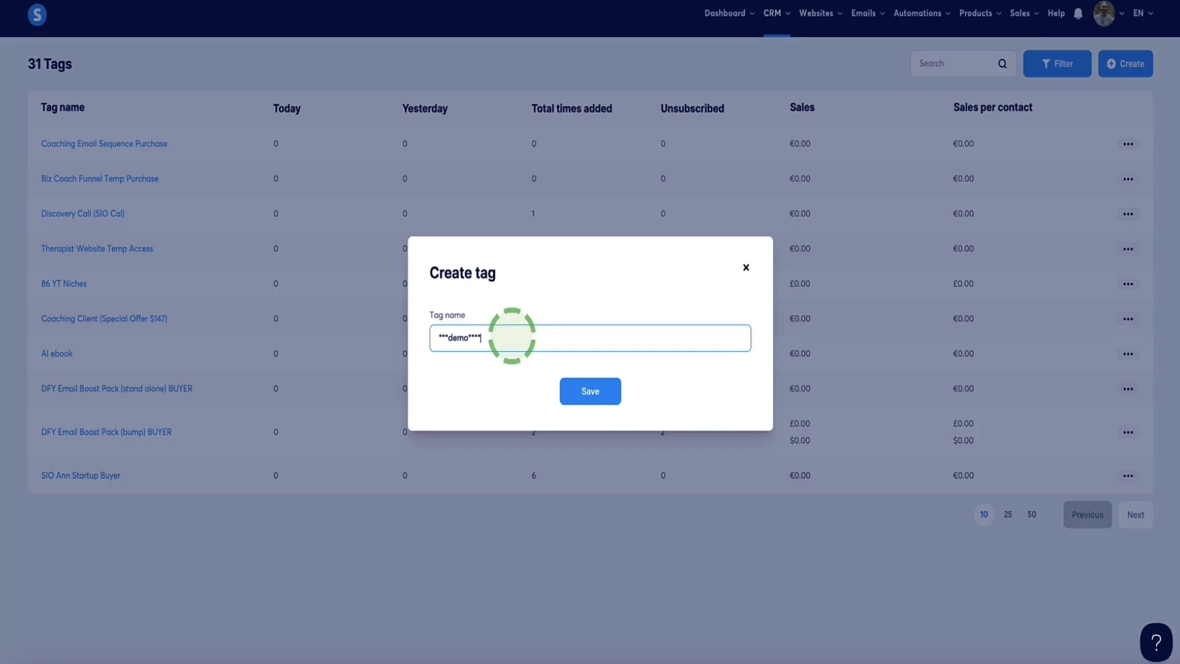
click(585, 389)
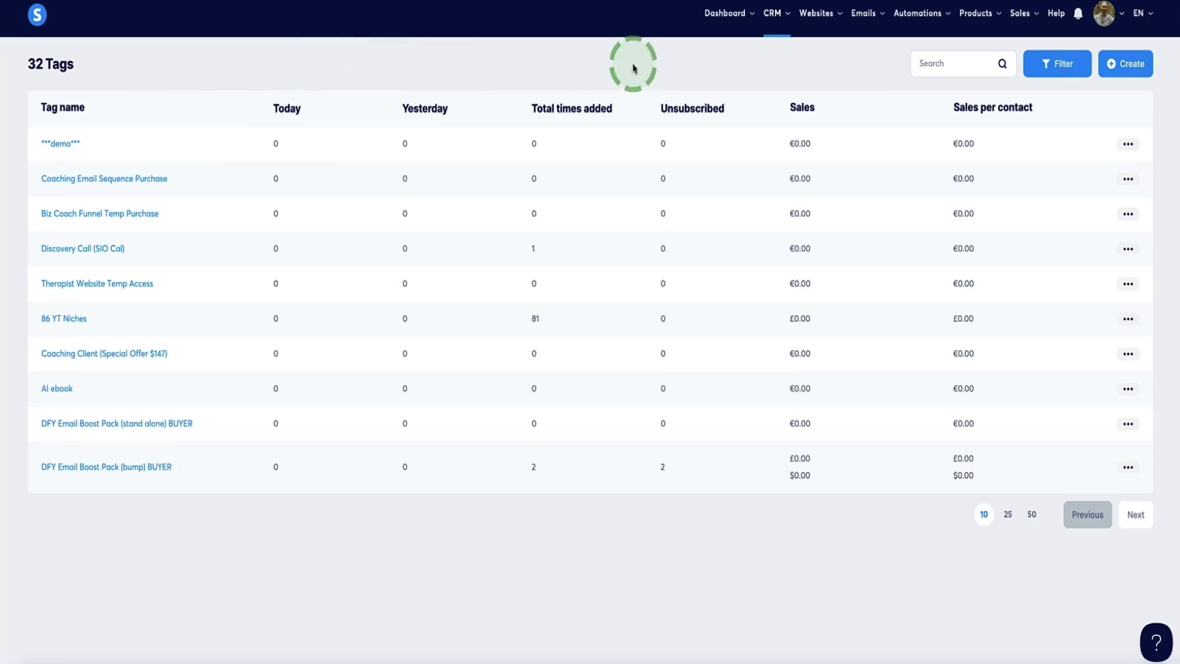
Step: Open the "demo landing page" sales funnel and select its Landing Page squeeze step
mouse_move(826, 25)
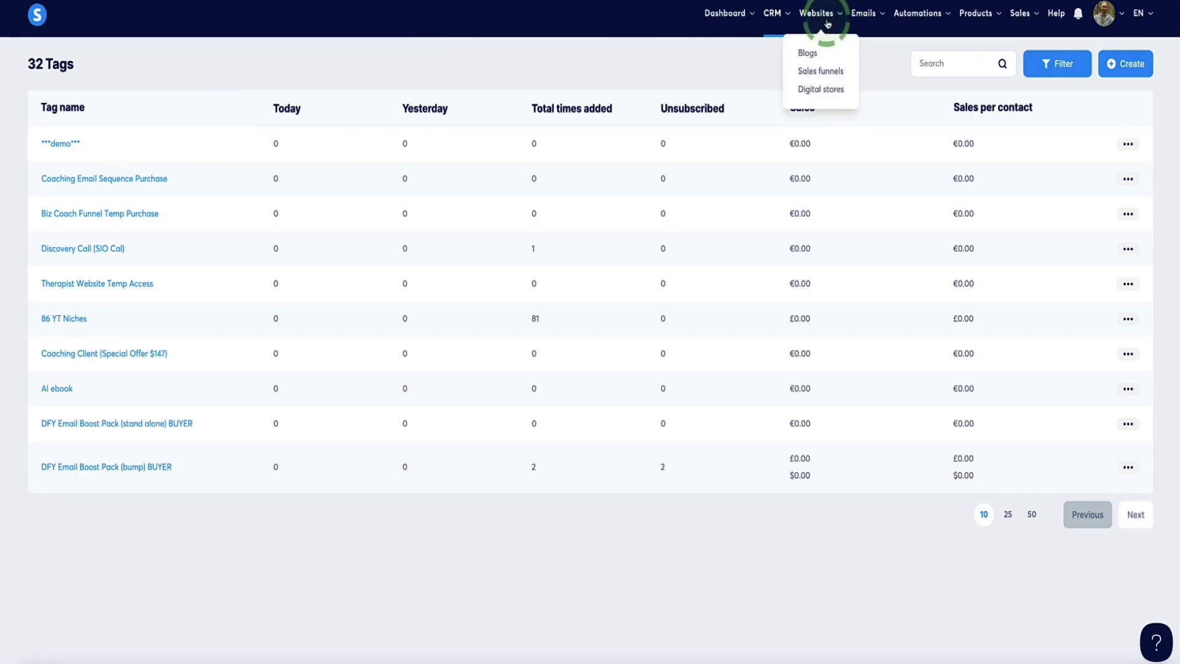
click(821, 72)
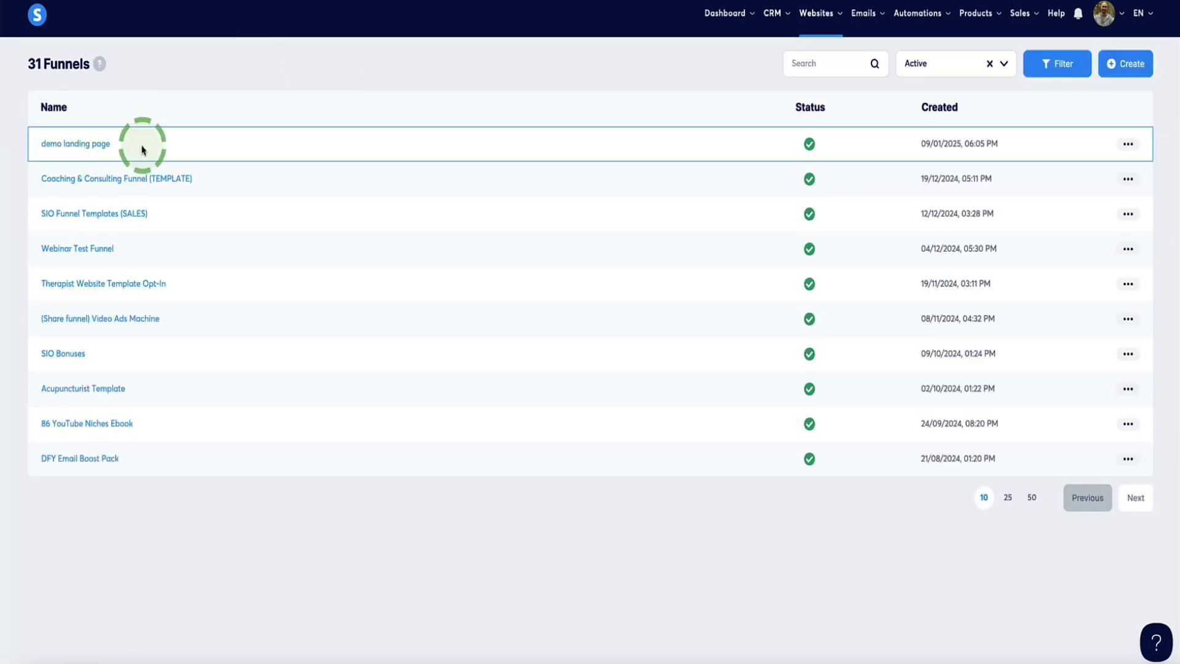
drag(98, 144, 21, 145)
click(141, 143)
click(92, 143)
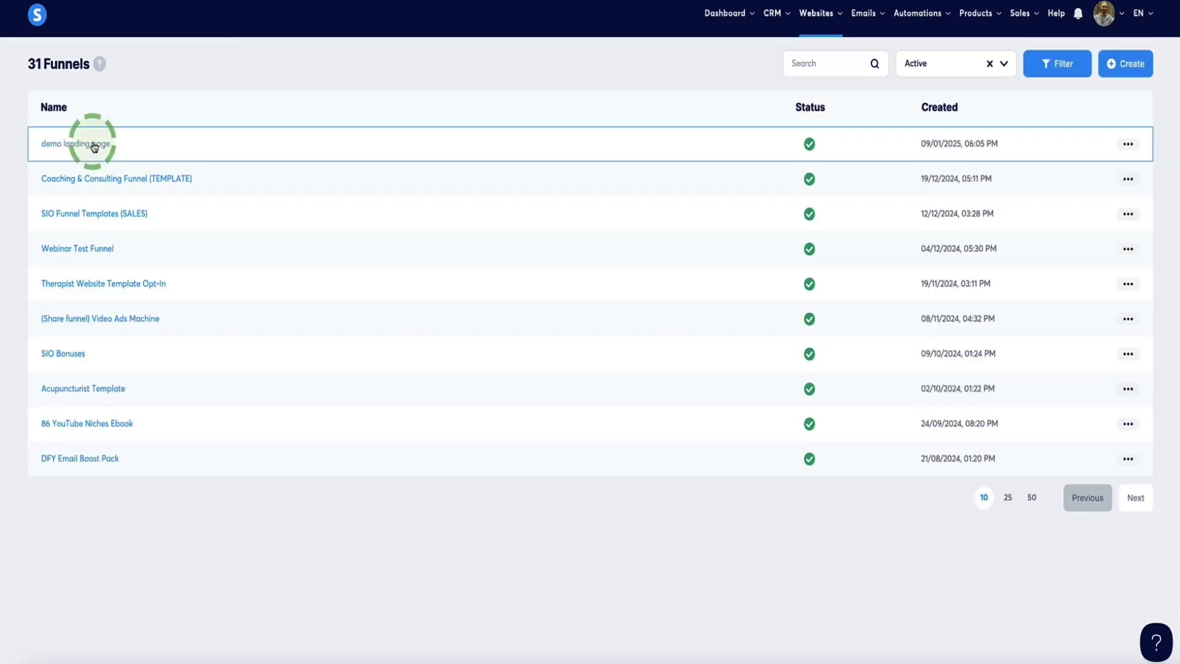
click(86, 109)
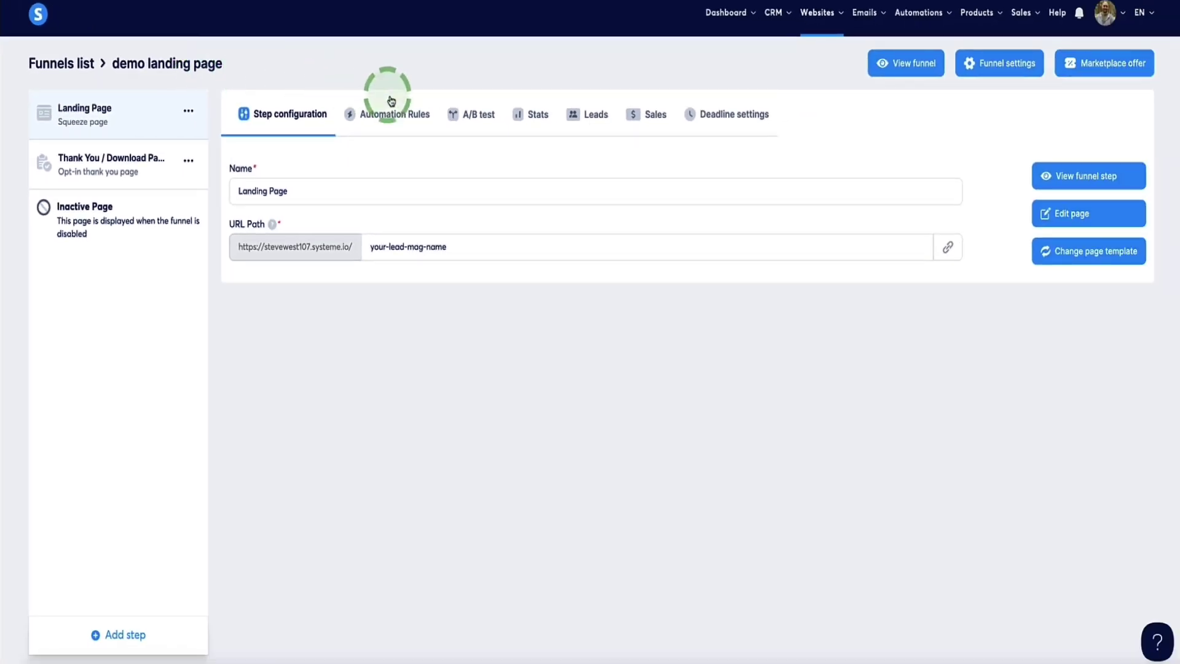
Step: Start an automation rule on the Landing Page step with the "Funnel step form subscribed" trigger
click(383, 118)
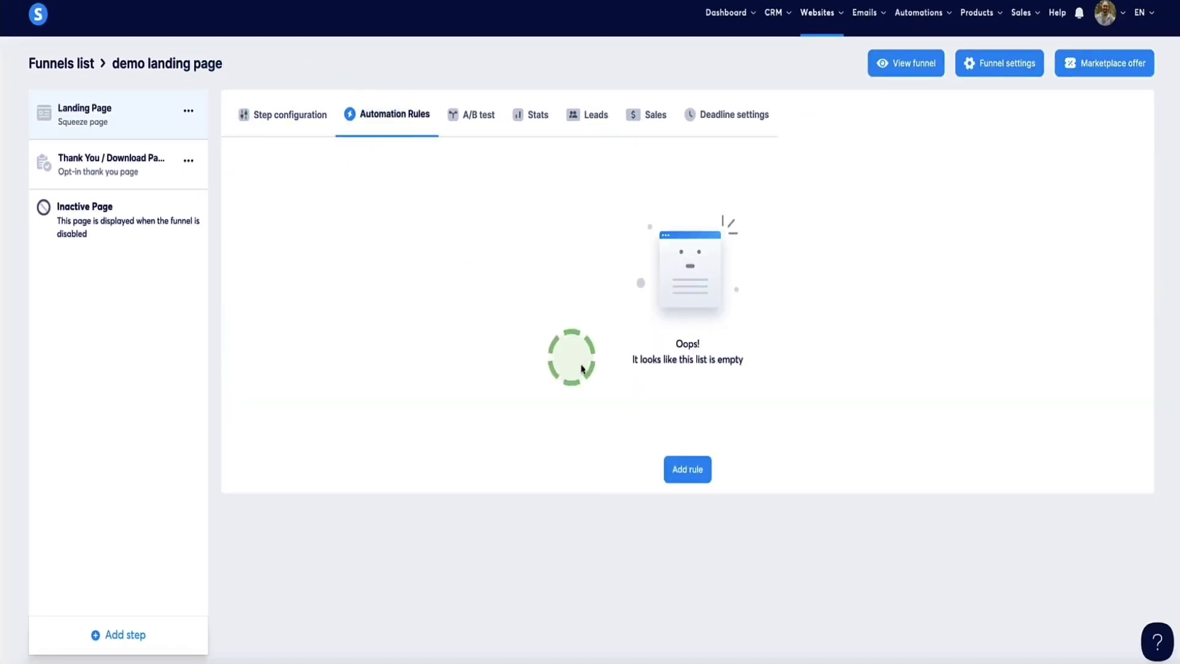
click(689, 469)
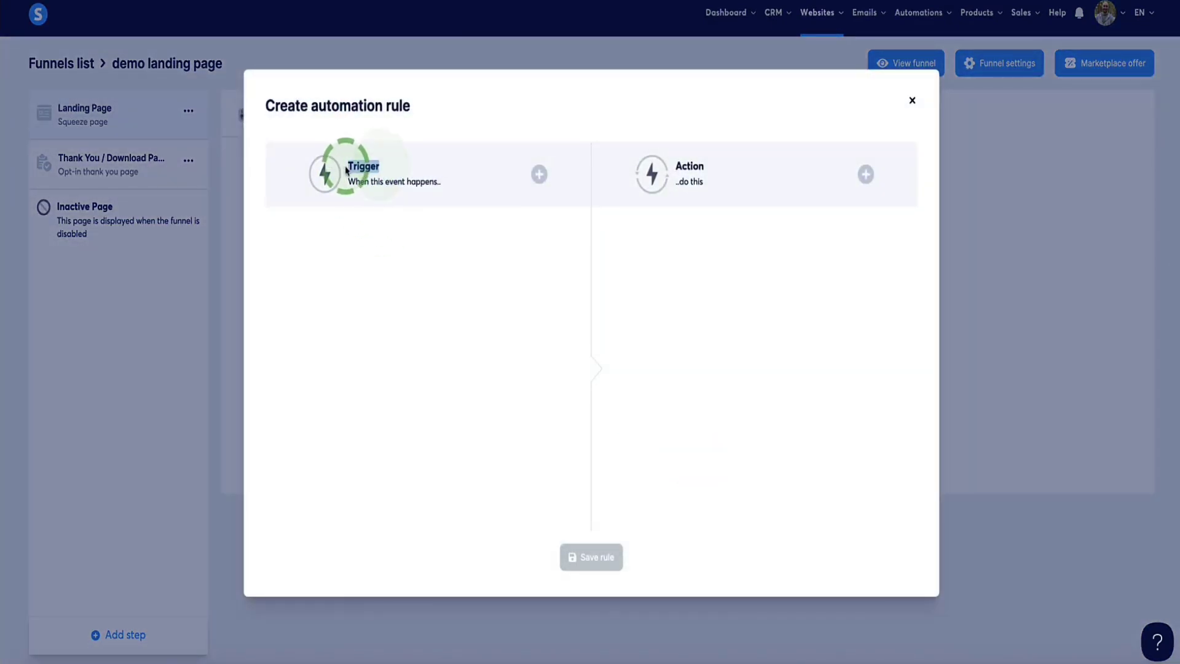
click(538, 174)
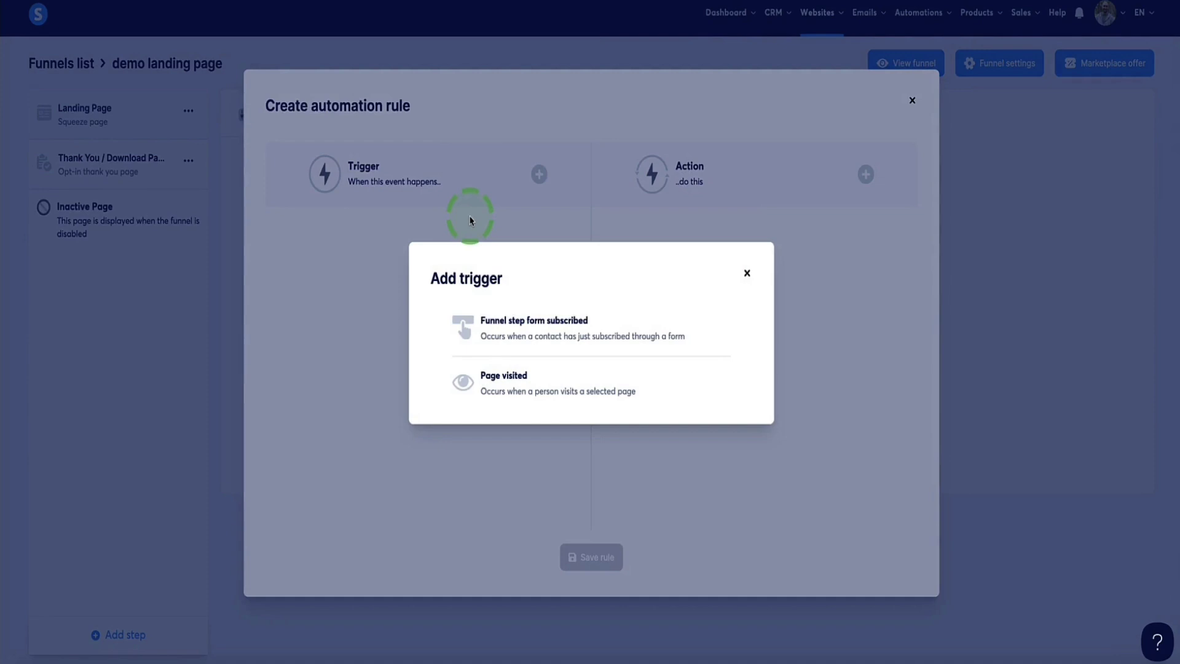
click(521, 329)
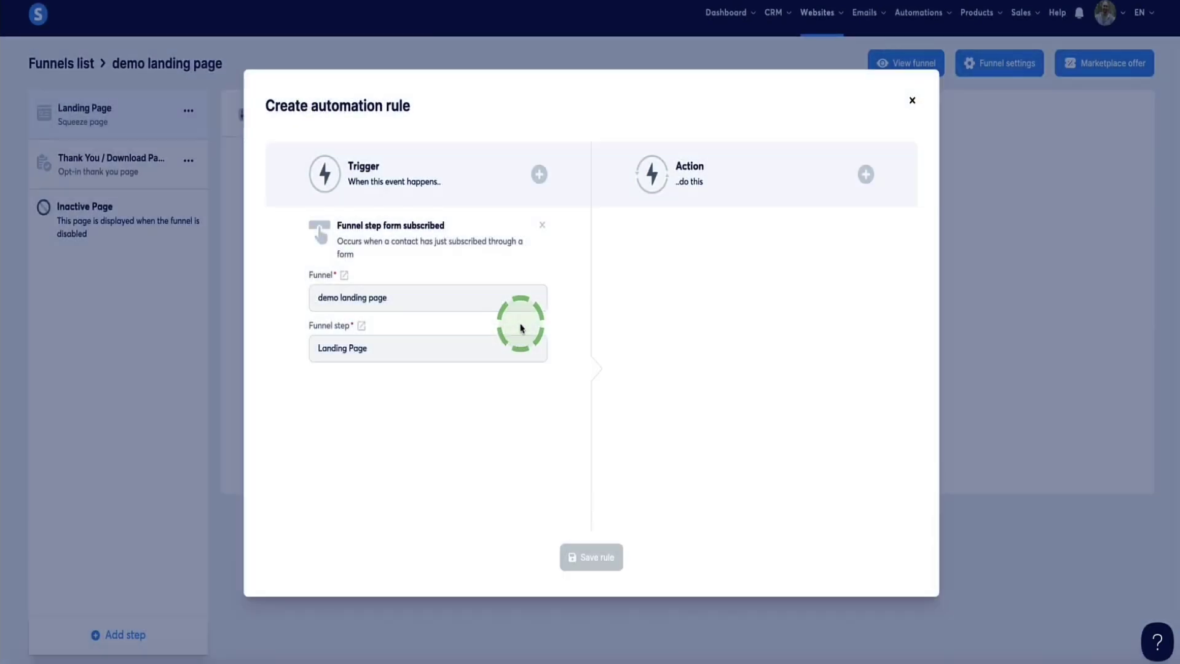
Step: Give the rule an "Add a tag" action using the "***demo***" tag and save the rule
click(866, 182)
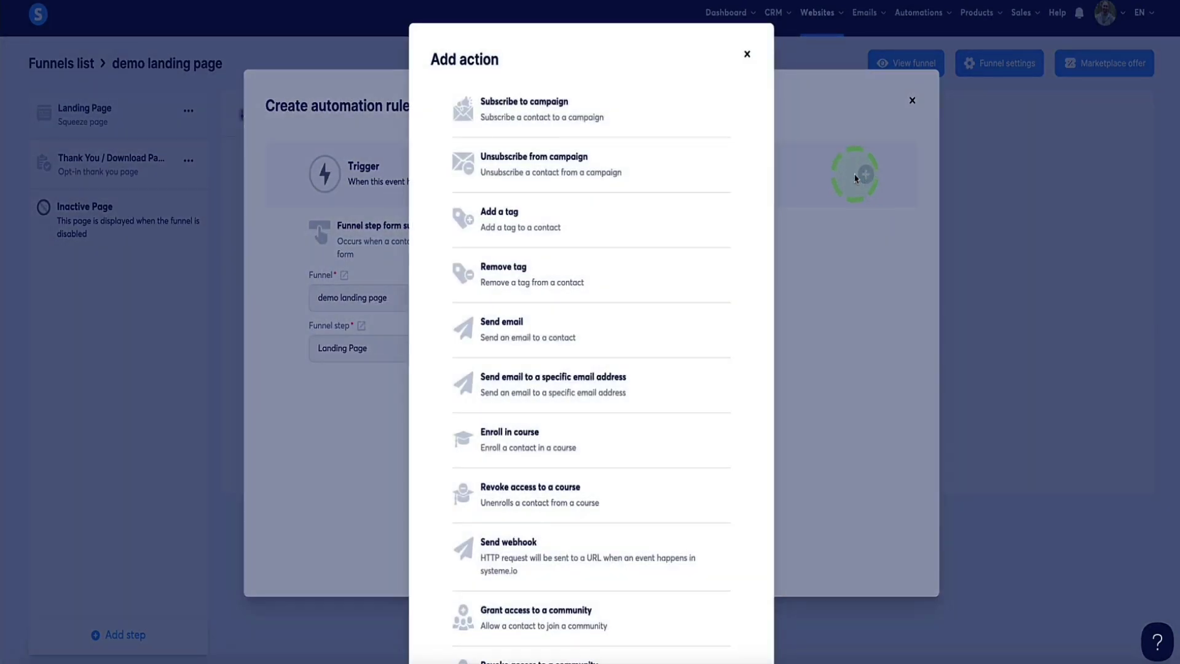
click(442, 158)
click(505, 221)
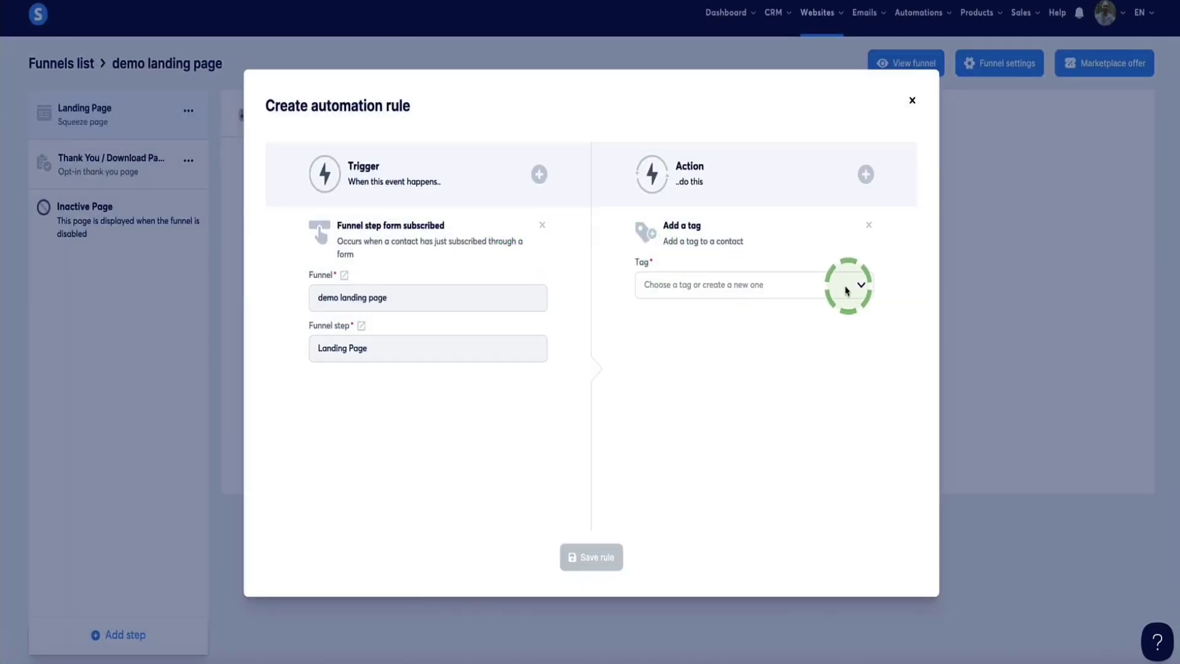
click(856, 287)
scroll(754, 363, down, 10)
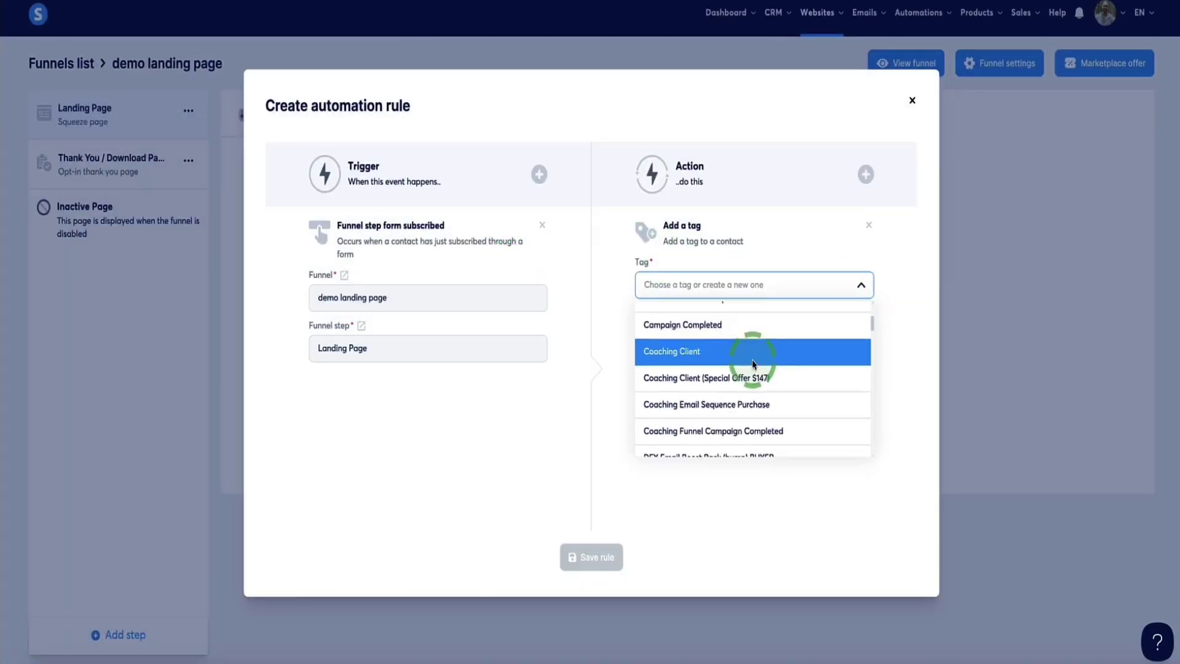
scroll(754, 363, up, 10)
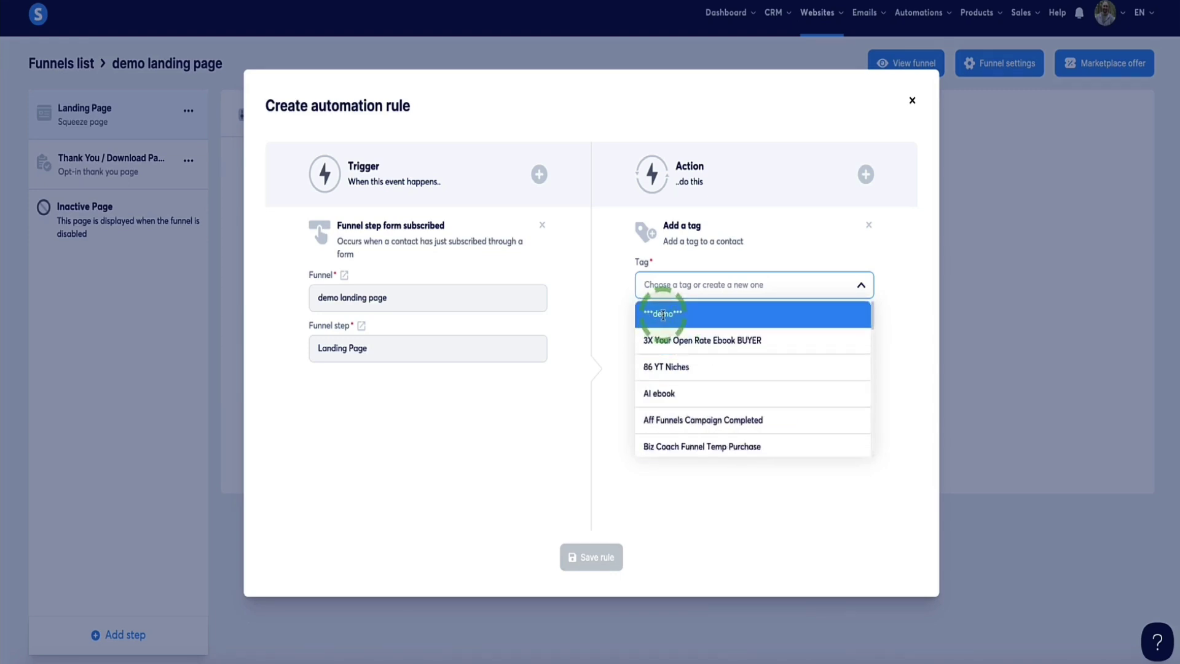
click(660, 315)
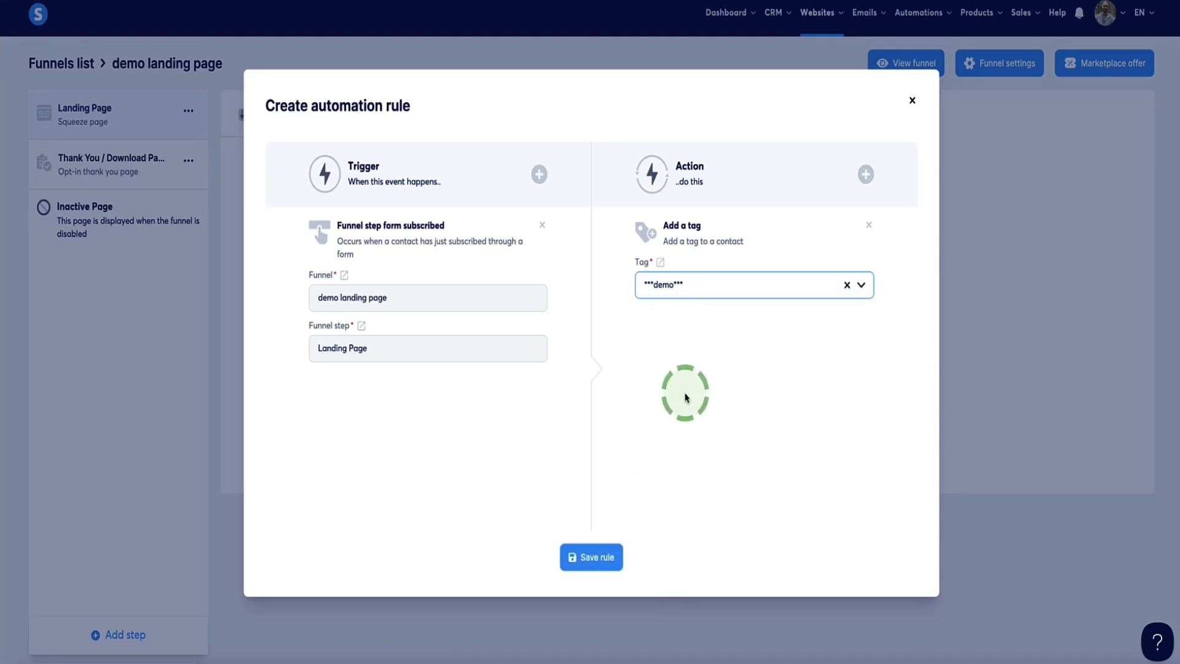
click(588, 559)
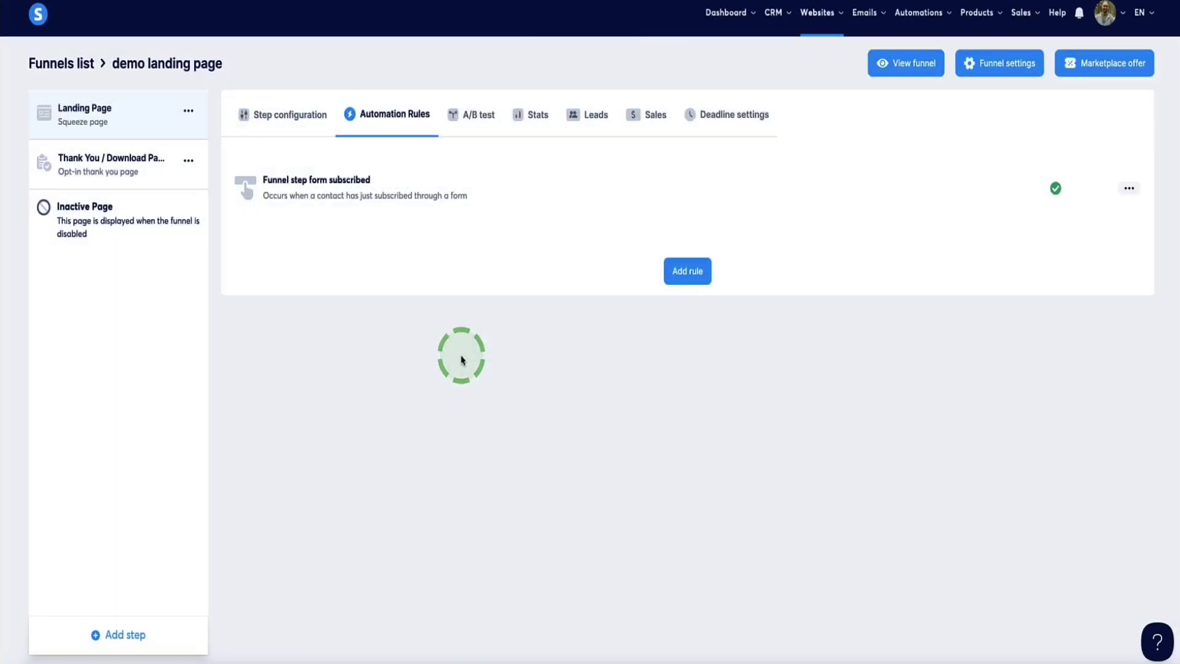
Step: Reopen the "Funnel step form subscribed" rule for editing and add a "Subscribe to campaign" action to it
click(1129, 189)
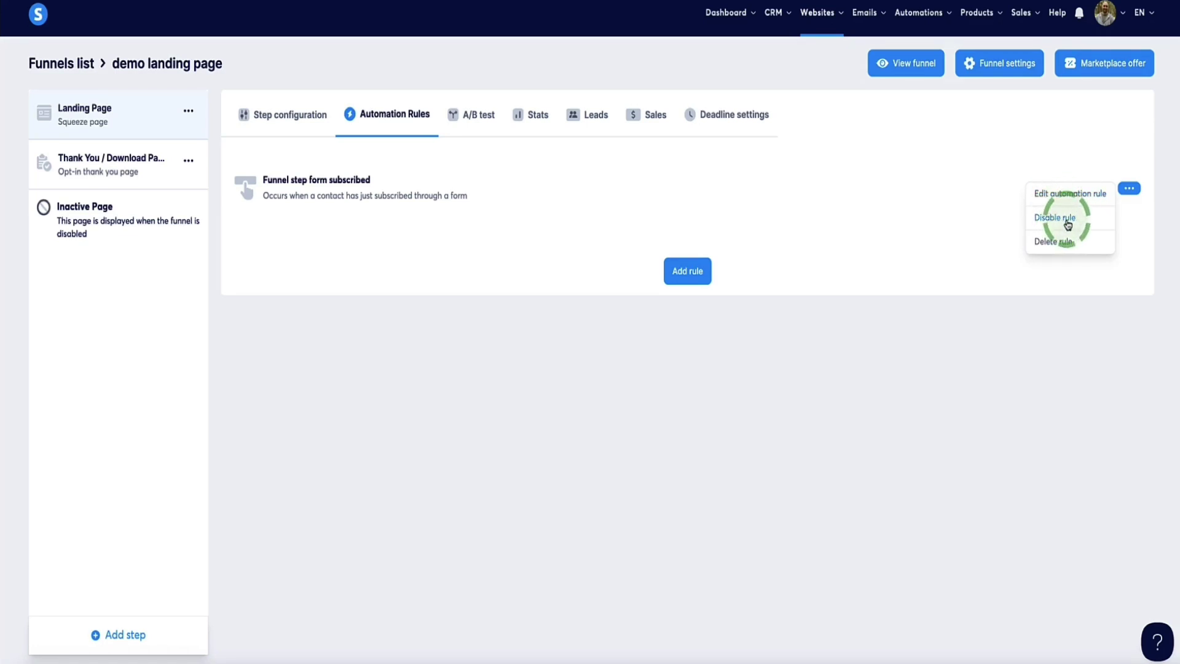
click(1065, 194)
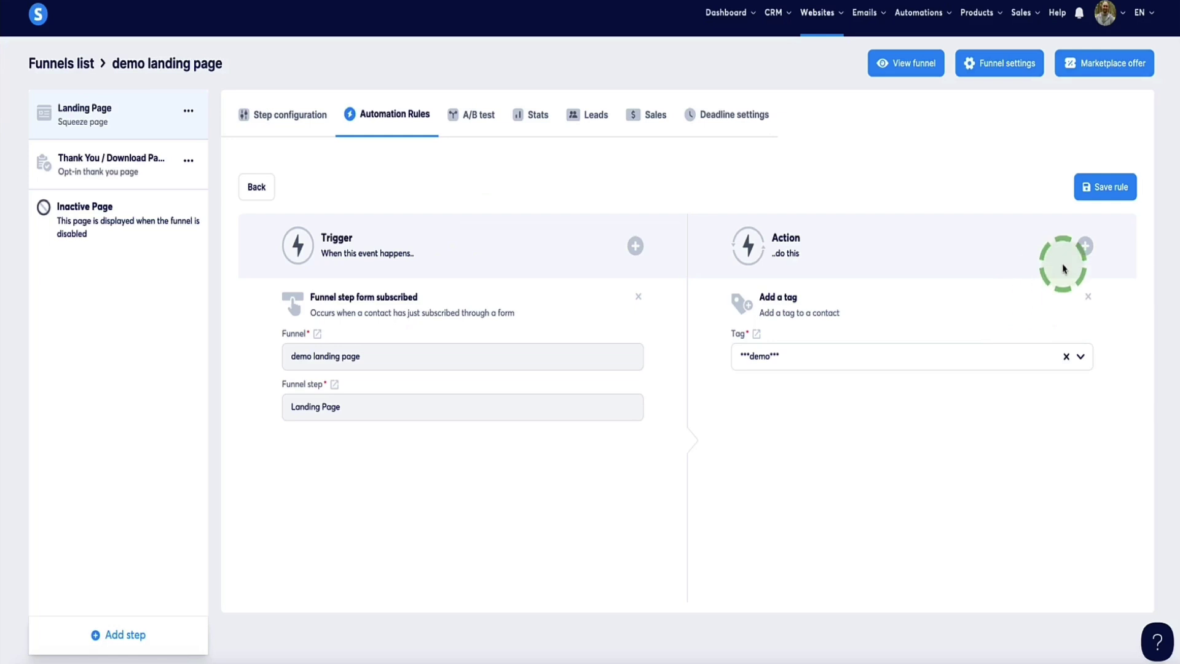
click(1086, 247)
click(1085, 246)
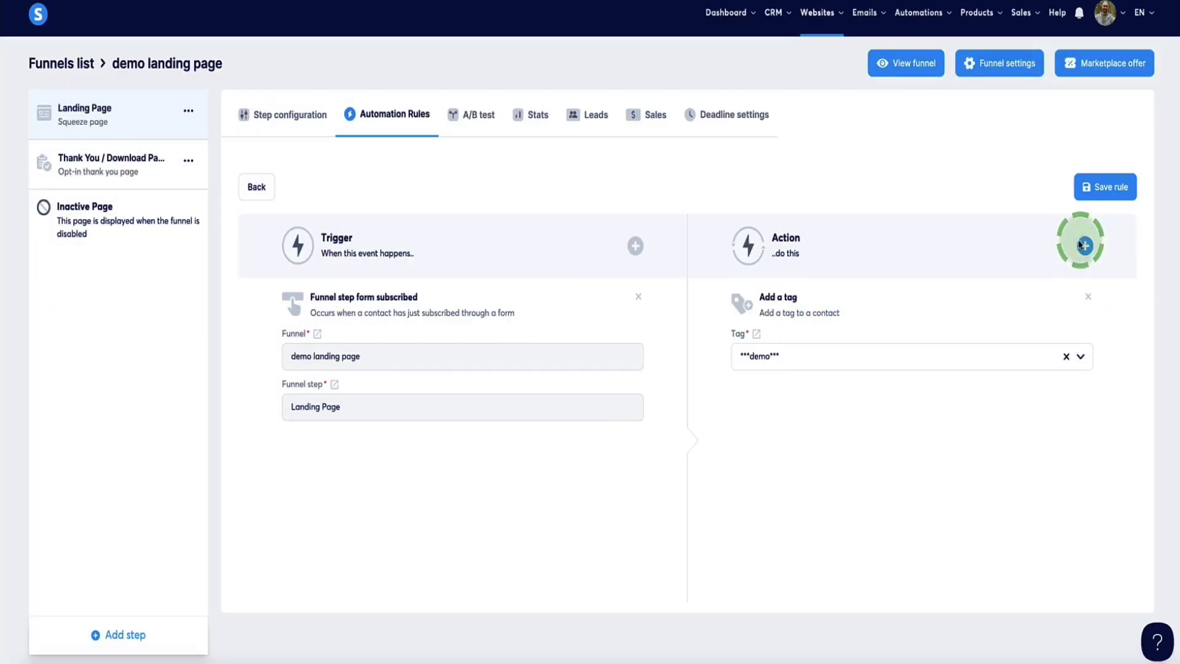
click(1086, 247)
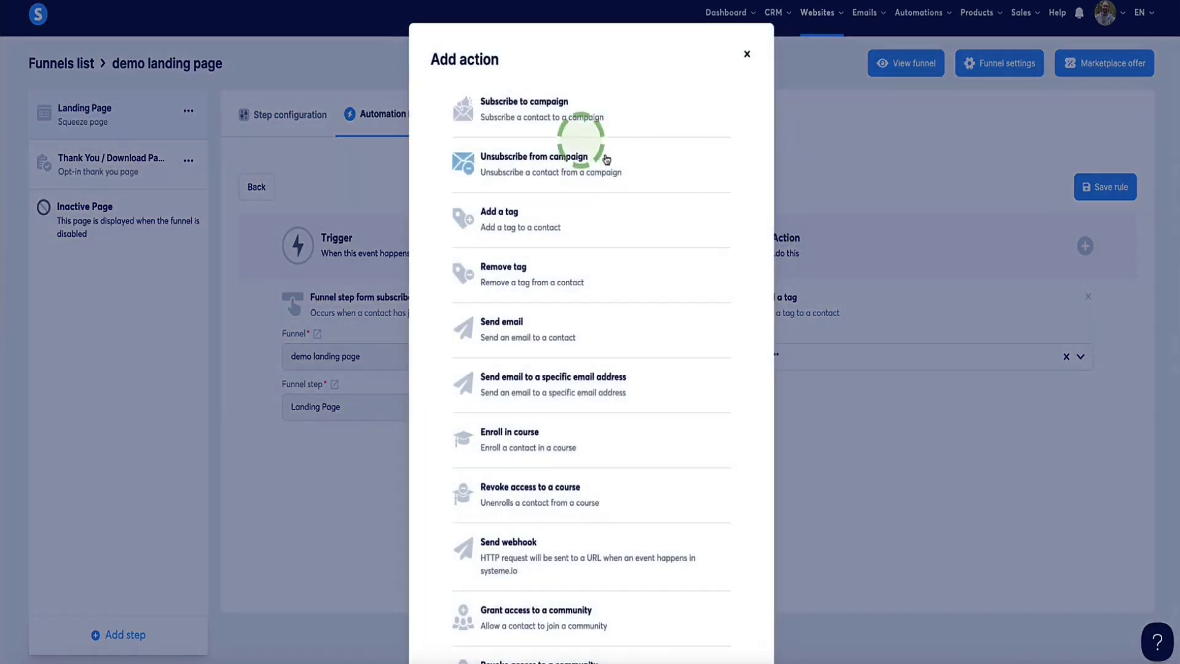
click(515, 109)
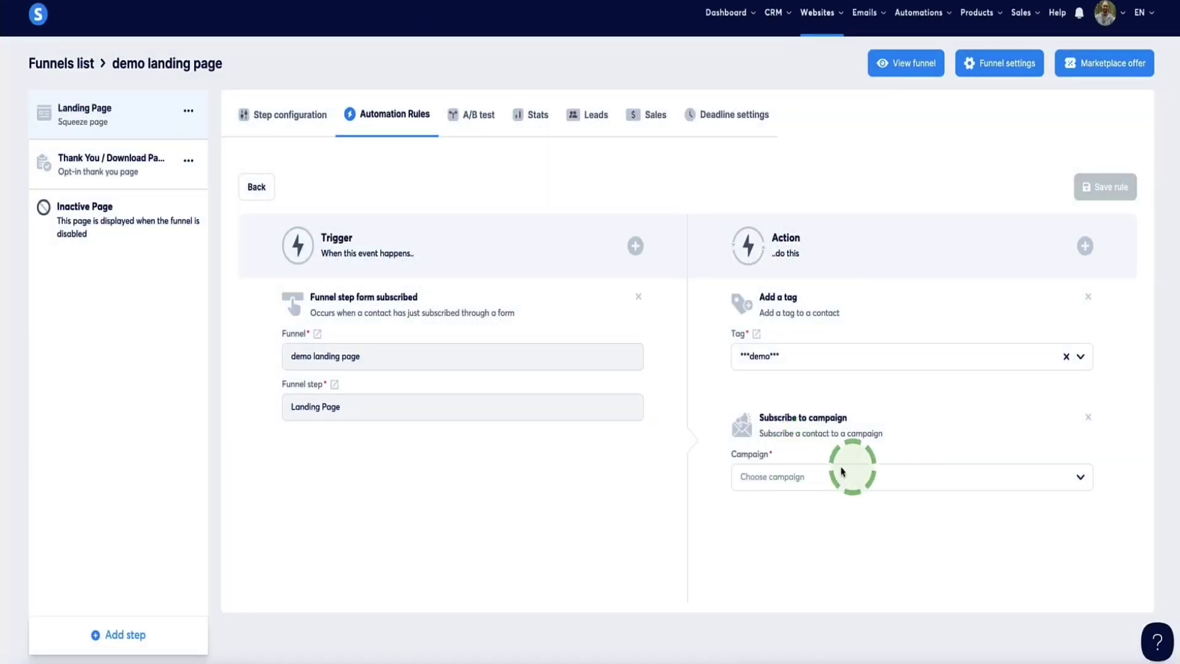
Step: Set the "Subscribe to campaign" action to "demo campaign" and save the rule
click(1077, 479)
scroll(945, 542, down, 3)
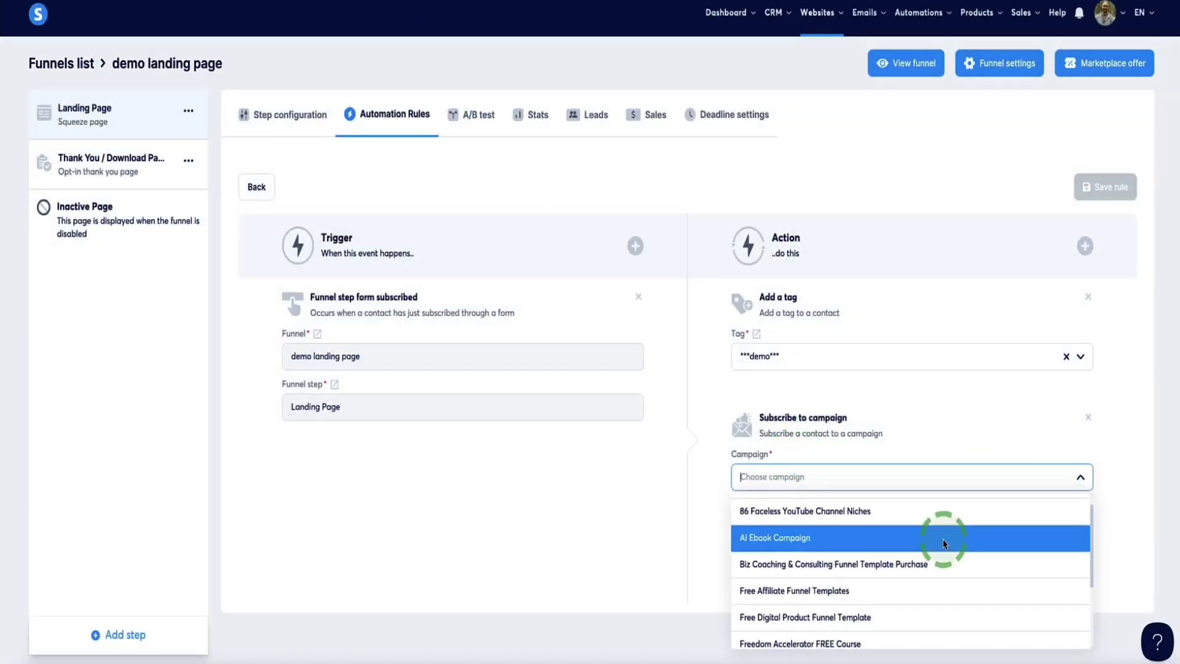
scroll(945, 544, down, 2)
scroll(943, 525, up, 3)
scroll(943, 535, down, 3)
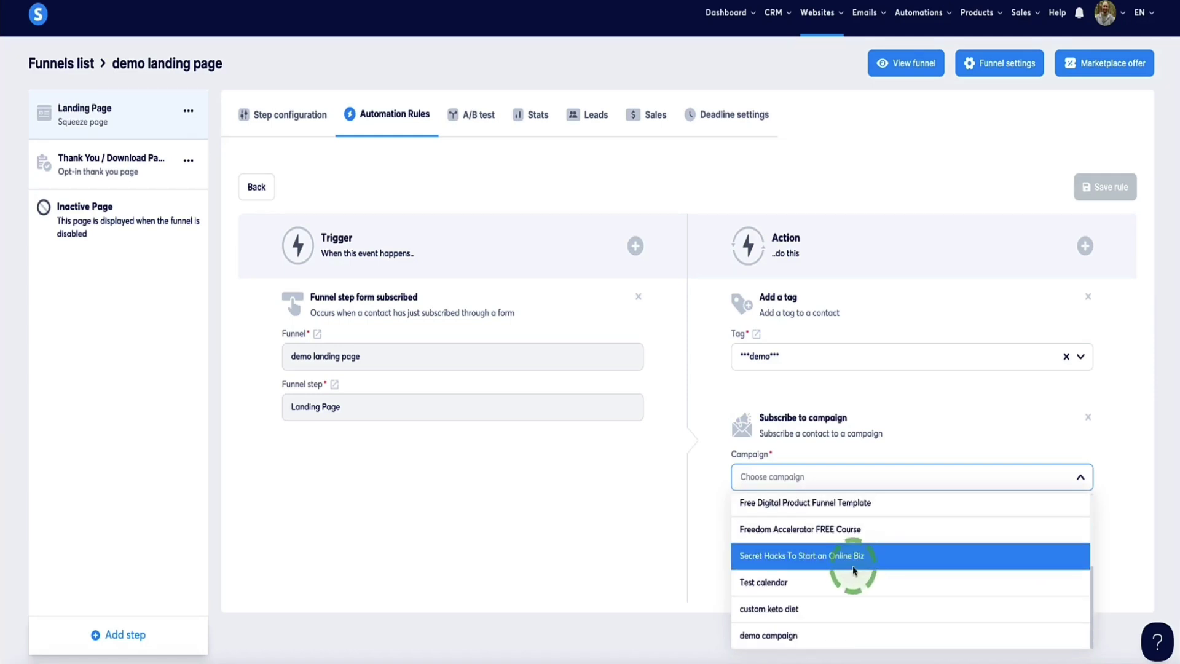
click(780, 636)
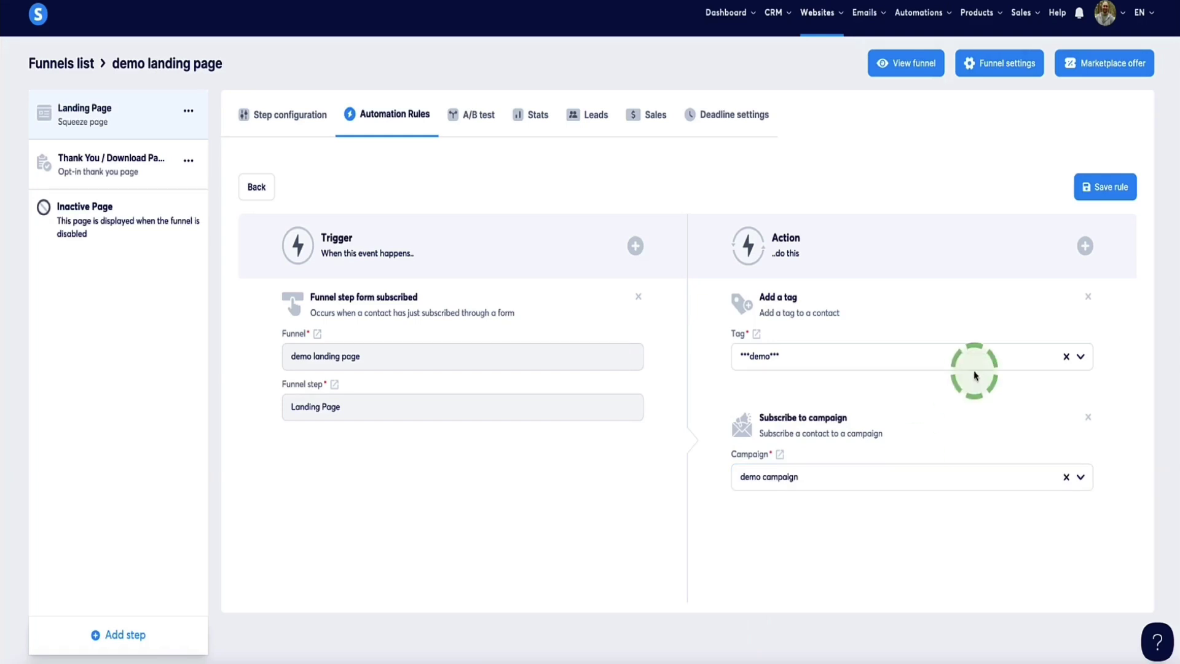
click(1101, 187)
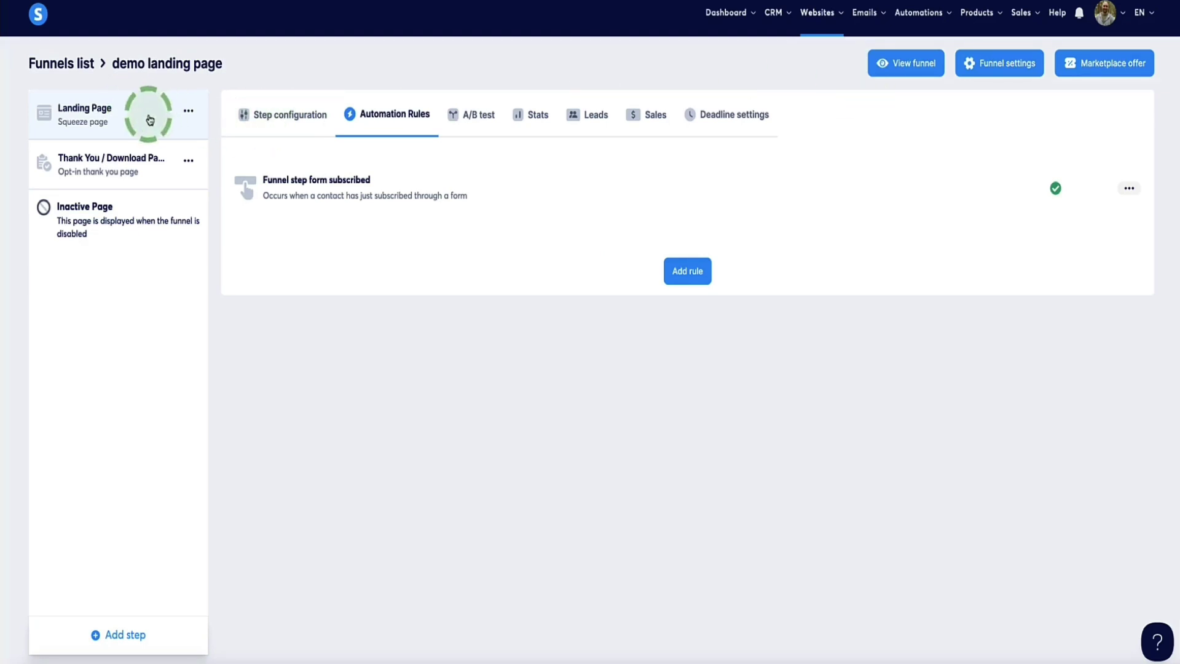
Step: View the live funnel, submit its opt-in form with a first name and email address, and look over the thank-you page
click(886, 66)
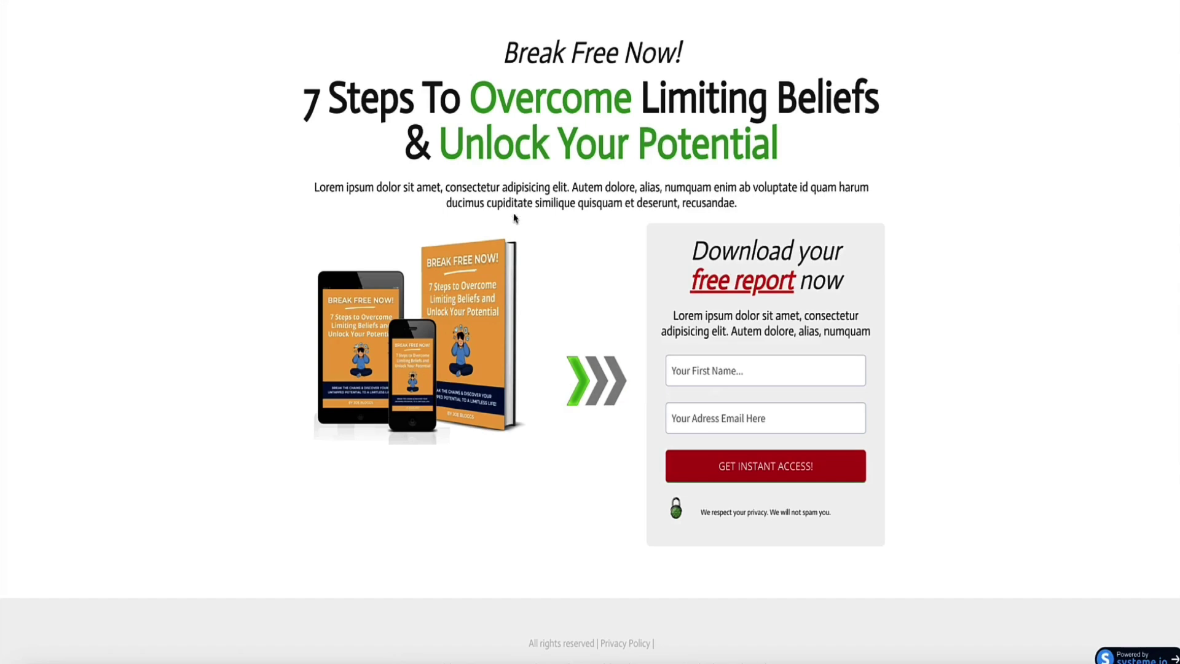
click(715, 375)
text(Steve)
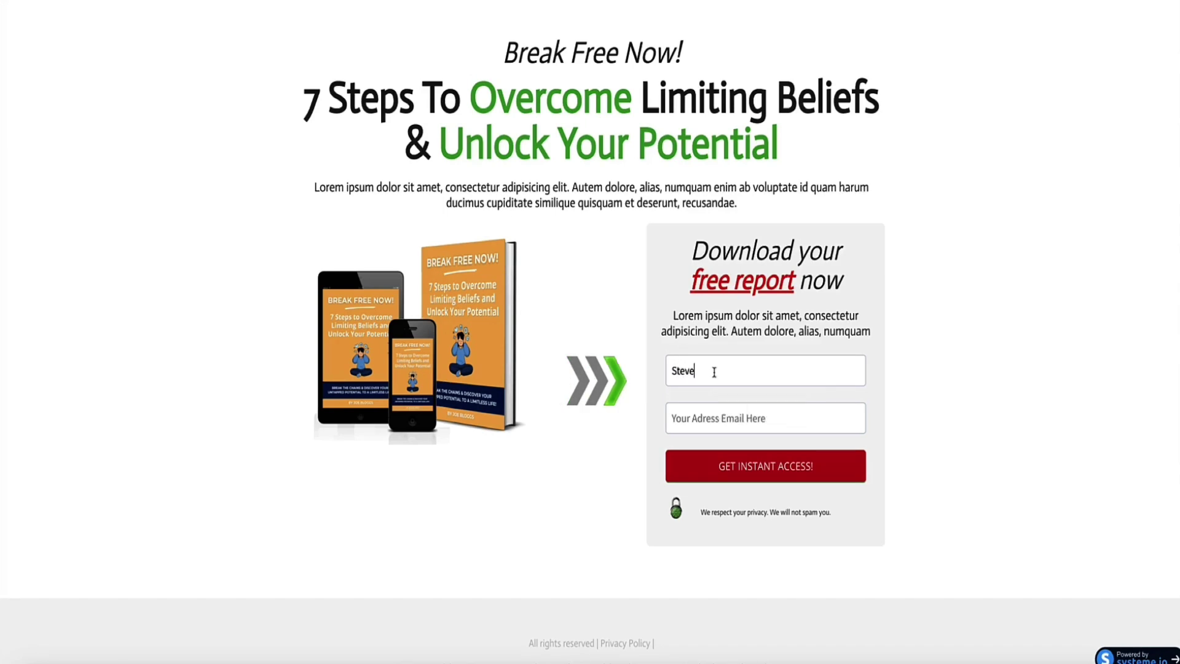
click(698, 415)
click(745, 455)
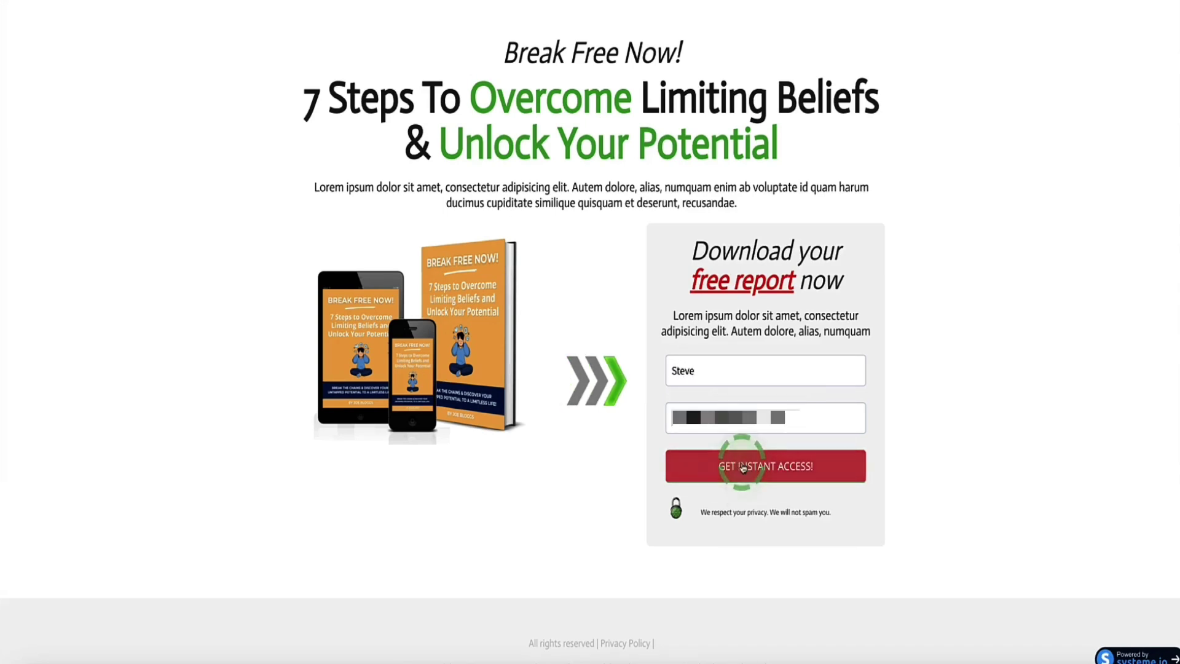
click(745, 466)
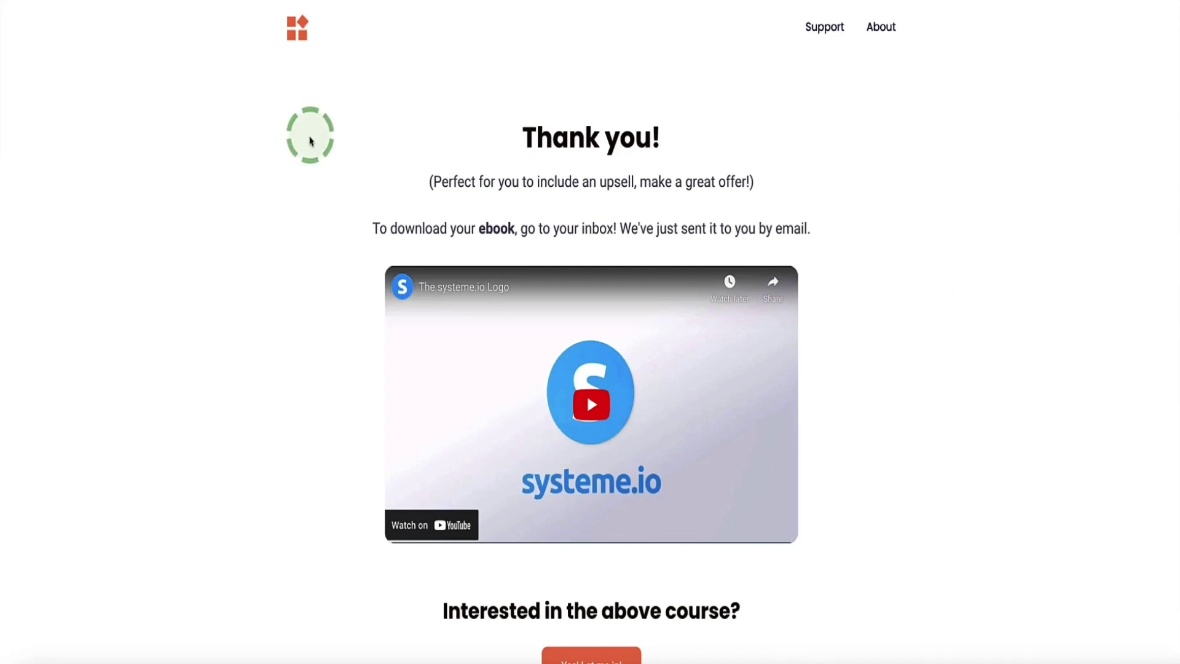
scroll(310, 142, down, 5)
scroll(309, 145, up, 5)
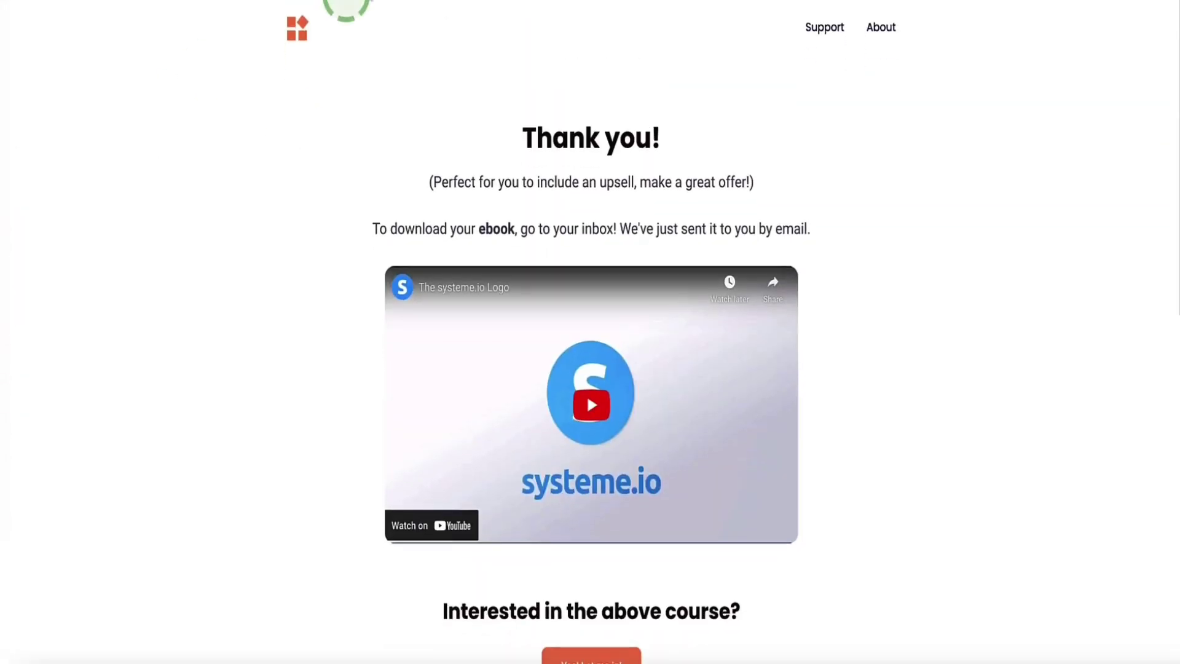